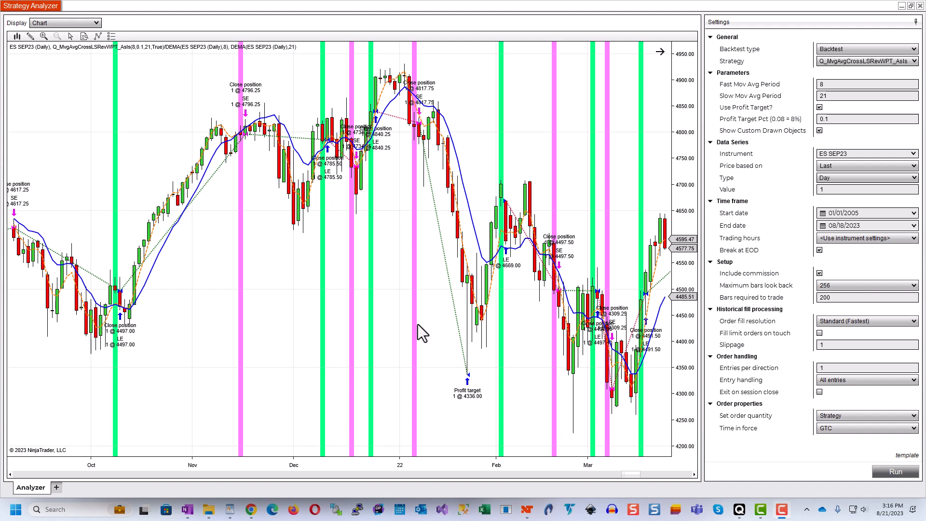
Switch to Chrome, open the Quagensia N Edition download page from the strategy page, and look over the already installed application
left_click(251, 509)
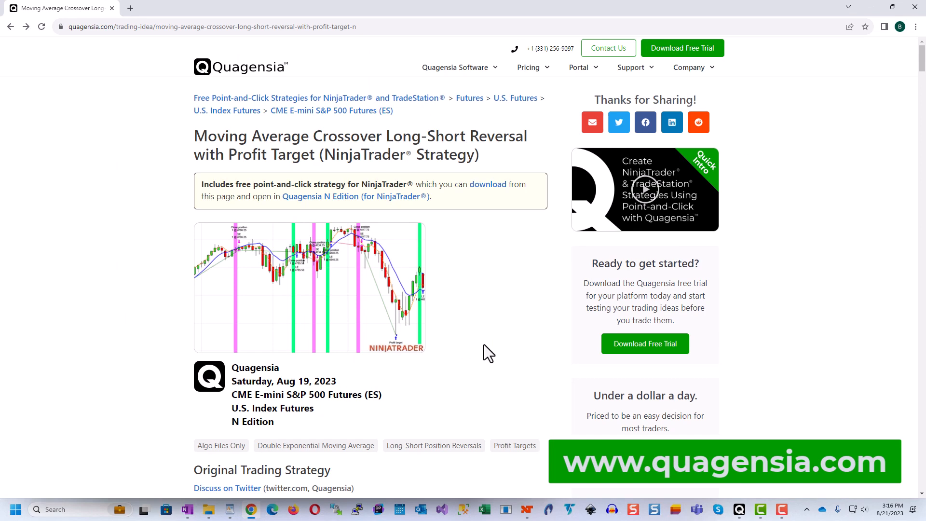
left_click(346, 197)
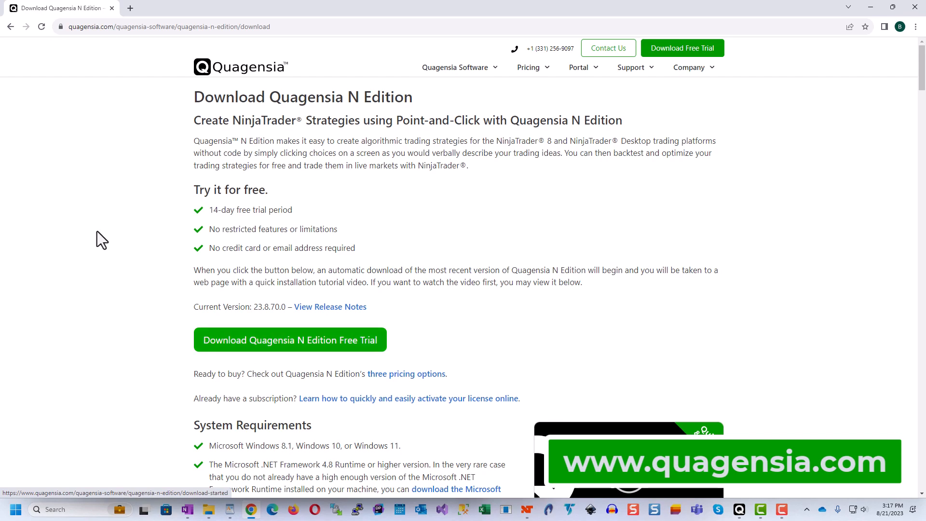
left_click(739, 507)
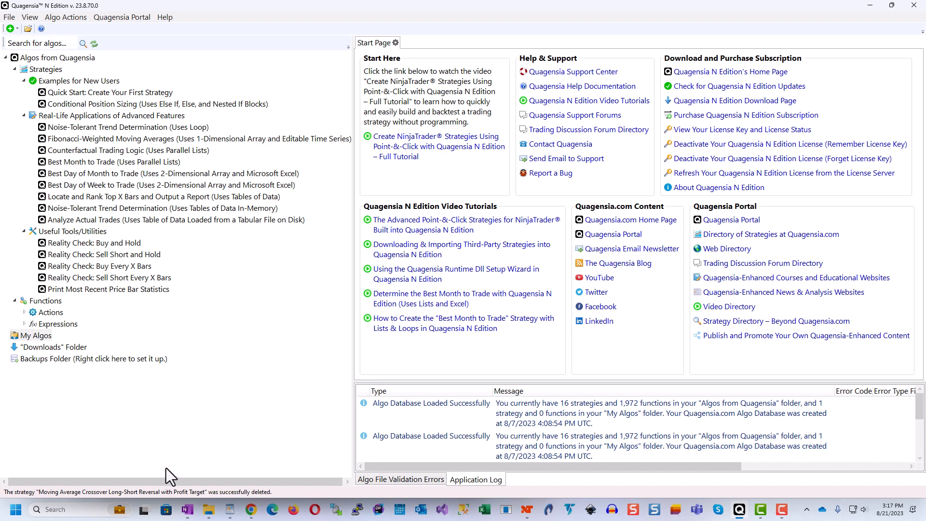
left_click(250, 509)
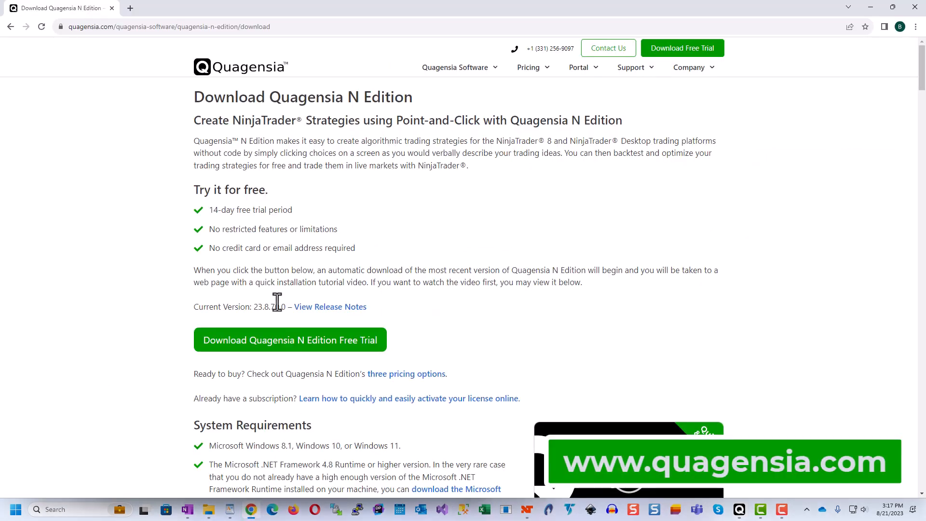
Return to the Moving Average Crossover Long-Short Reversal with Profit Target page and download the strategy's zip file
left_click(9, 29)
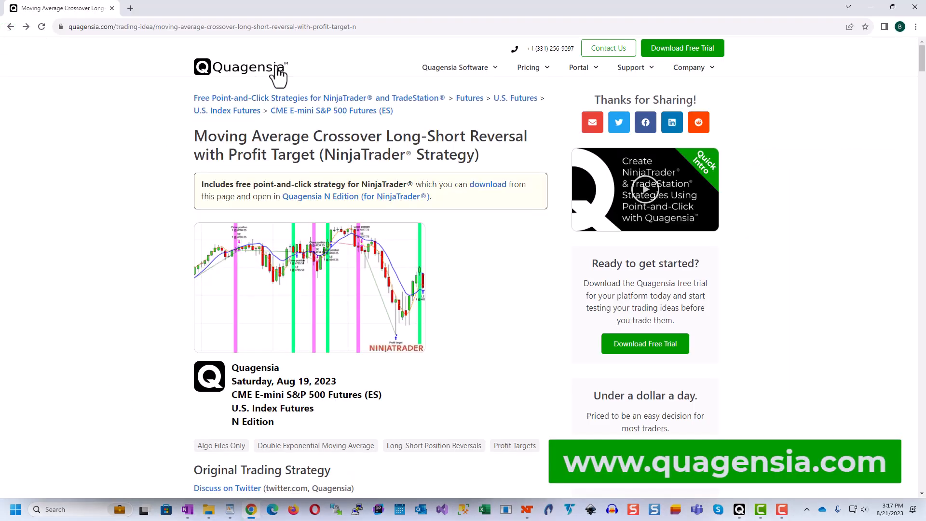
left_click(487, 186)
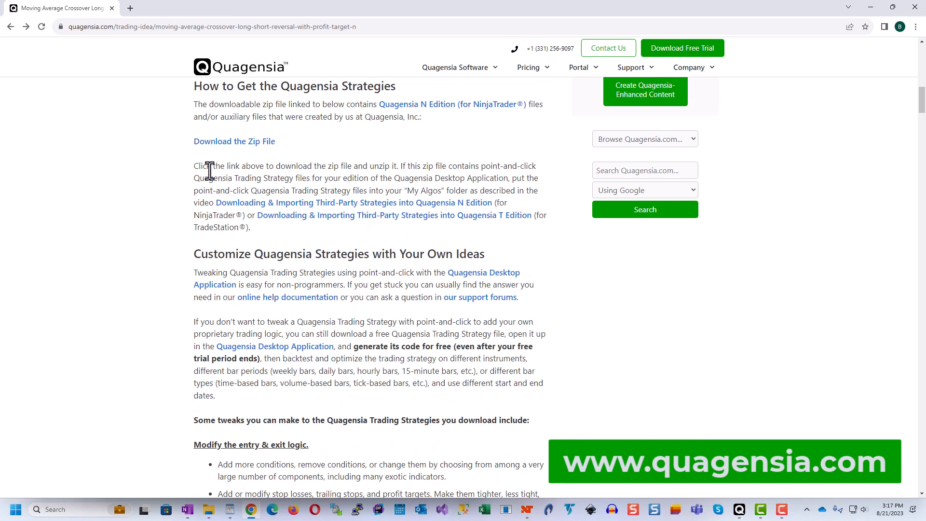
left_click(248, 144)
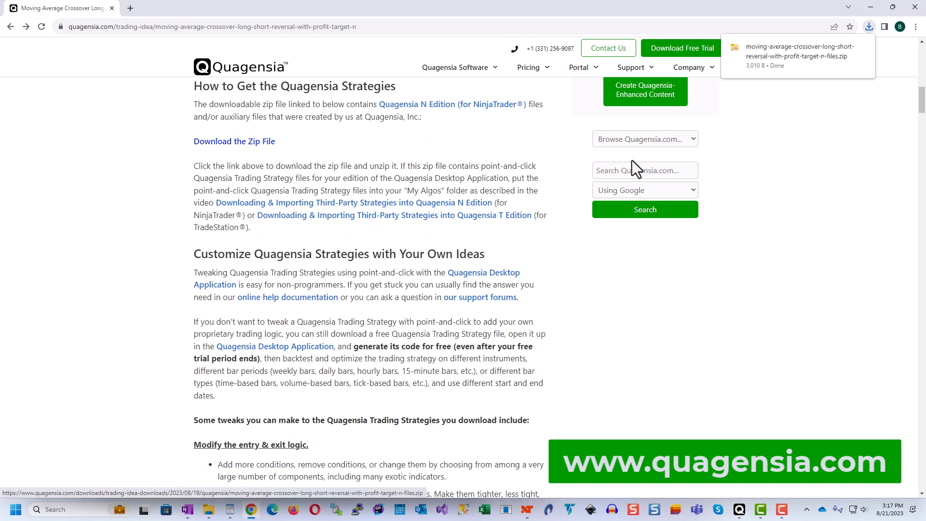
Open the downloaded moving-average-crossover-long-short-reversal-with-profit-target-n-files.zip and extract its contents to the default folder
left_click(780, 56)
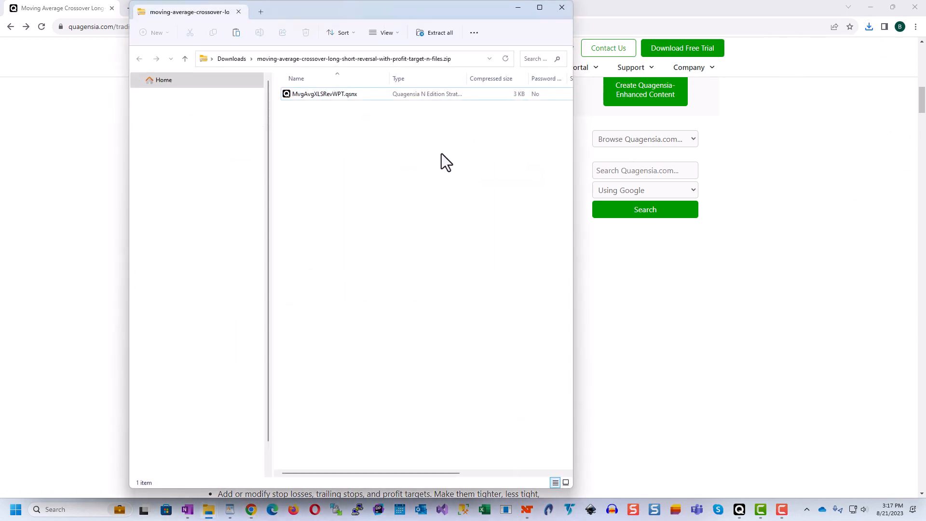
left_click(436, 32)
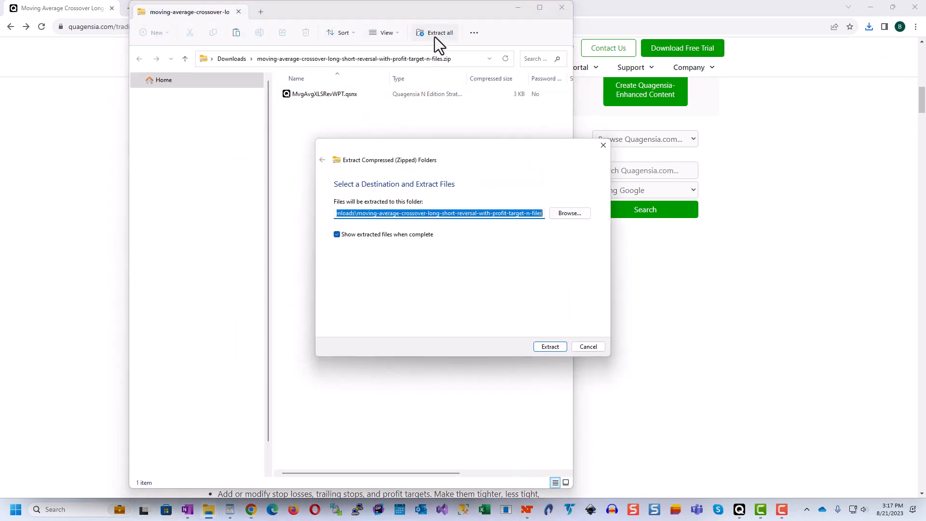
left_click(550, 346)
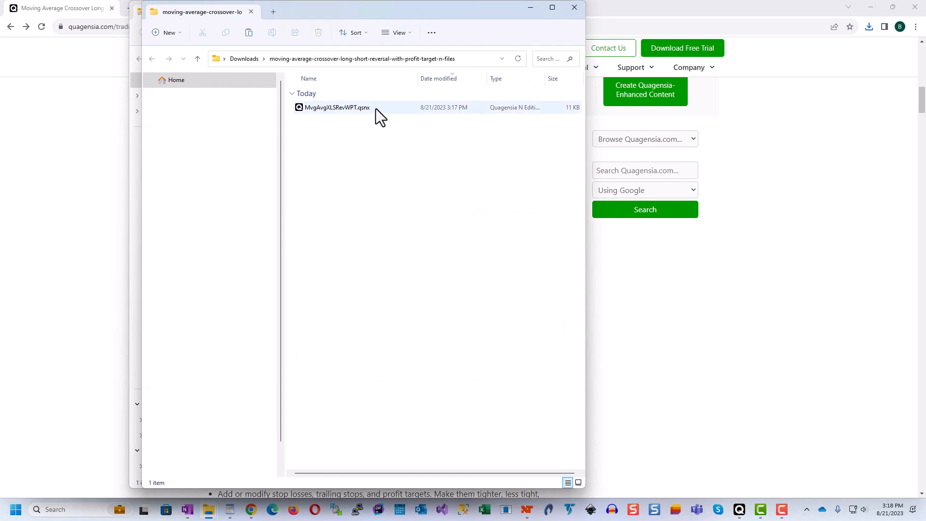
Copy the extracted strategy file MvgAvgXLSRevWPT.qsnx
left_click(324, 112)
right_click(324, 112)
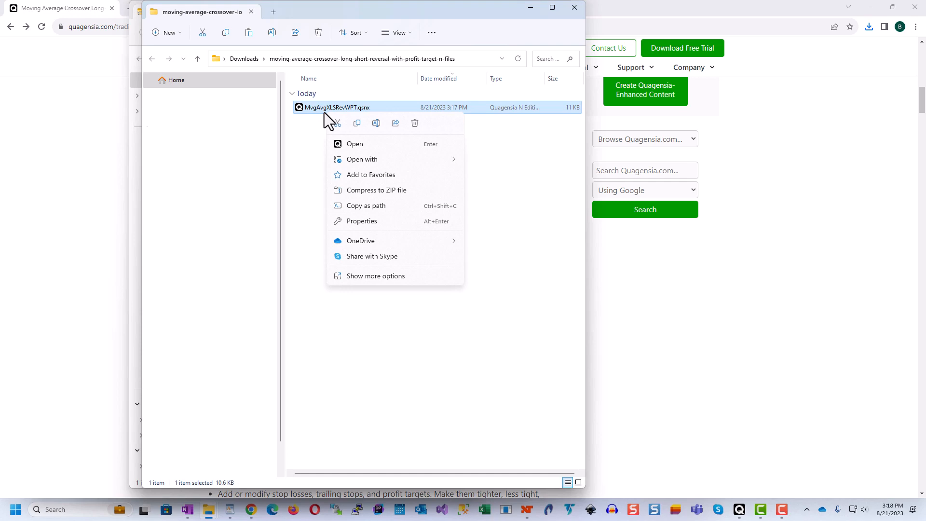
left_click(357, 125)
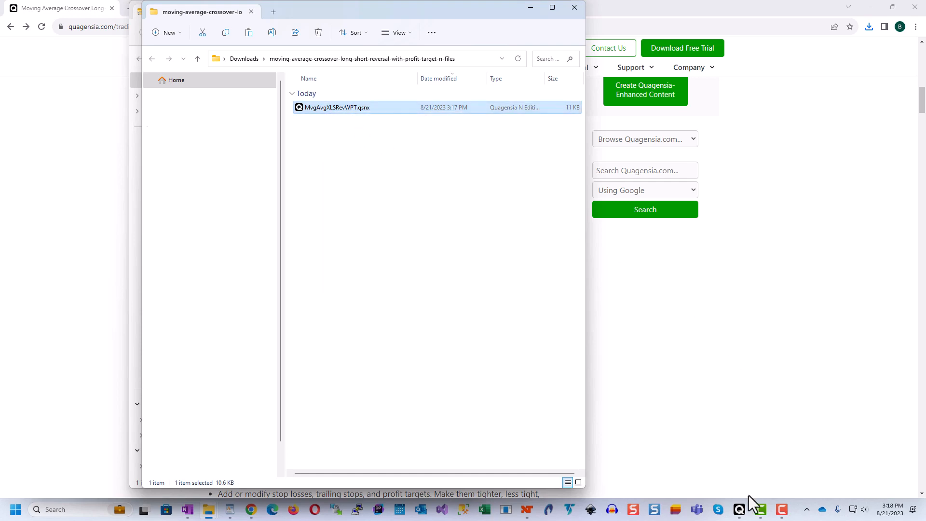
Switch to Quagensia N Edition, open the My Algos folder on disk, paste the copied strategy file there, and close the folder
left_click(739, 509)
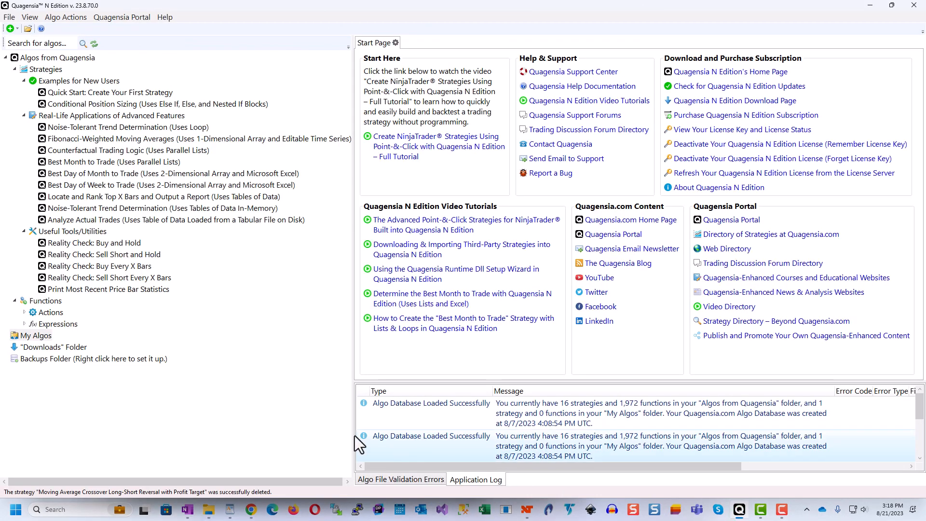
right_click(26, 337)
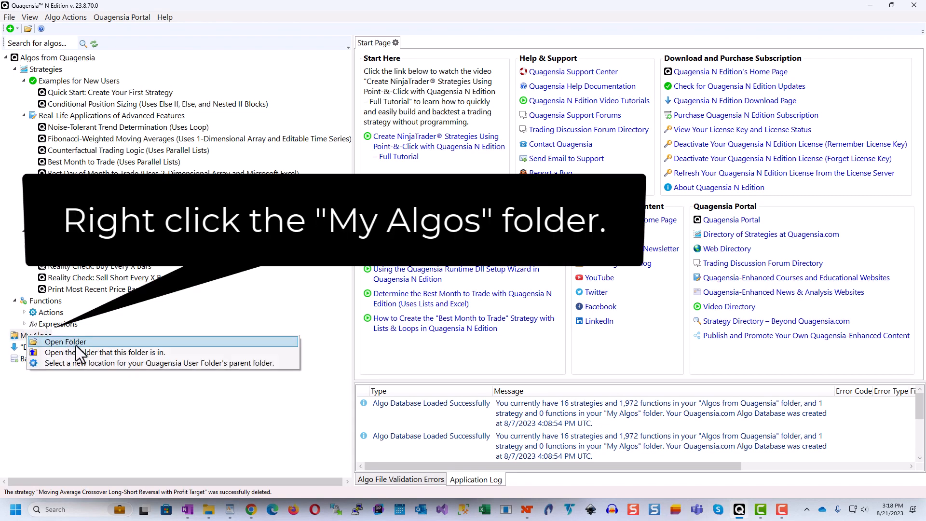
left_click(76, 343)
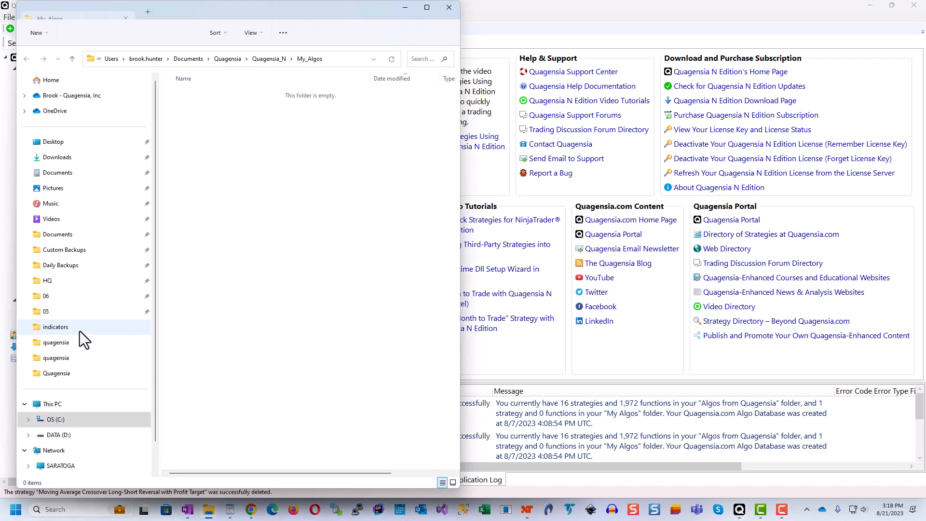
right_click(333, 156)
left_click(346, 166)
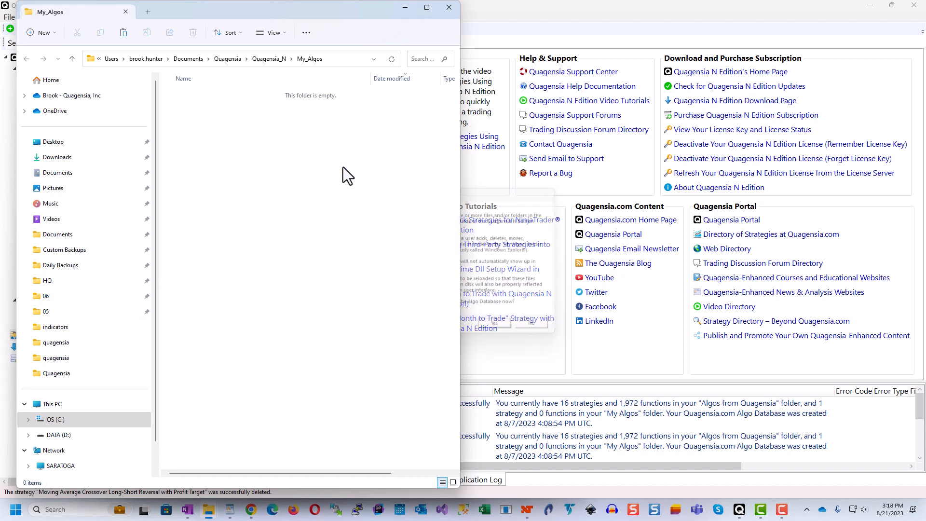
left_click(247, 223)
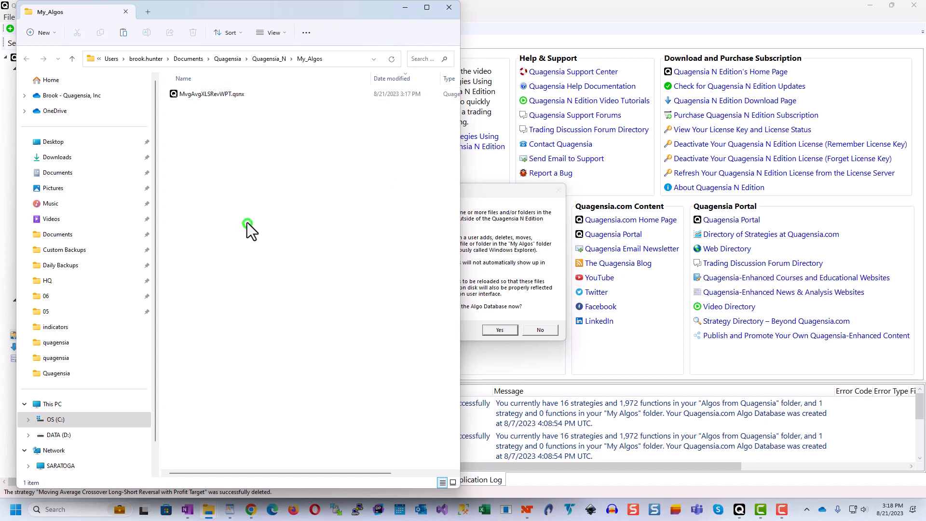
left_click(453, 8)
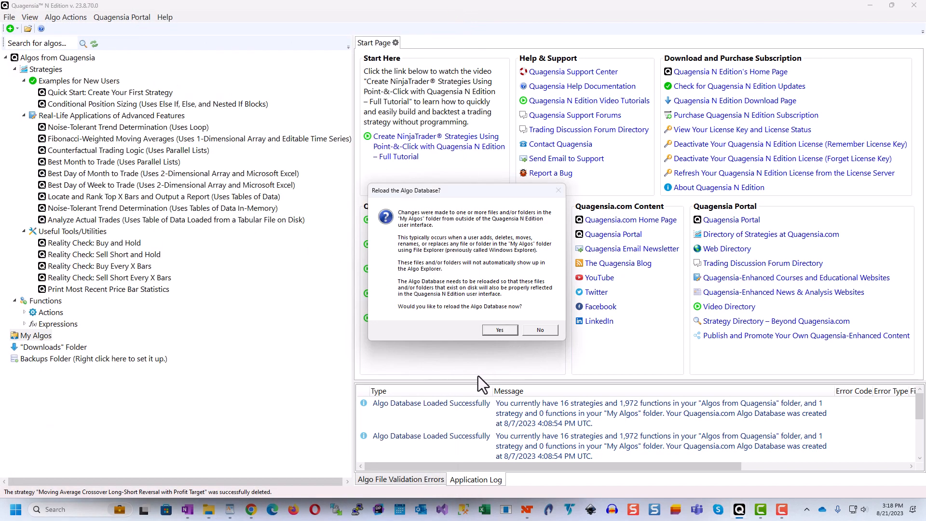
Reload the Algo Database and open the "Moving Average Crossover Long-Short Reversal with Profit Target" strategy from My Algos
left_click(497, 330)
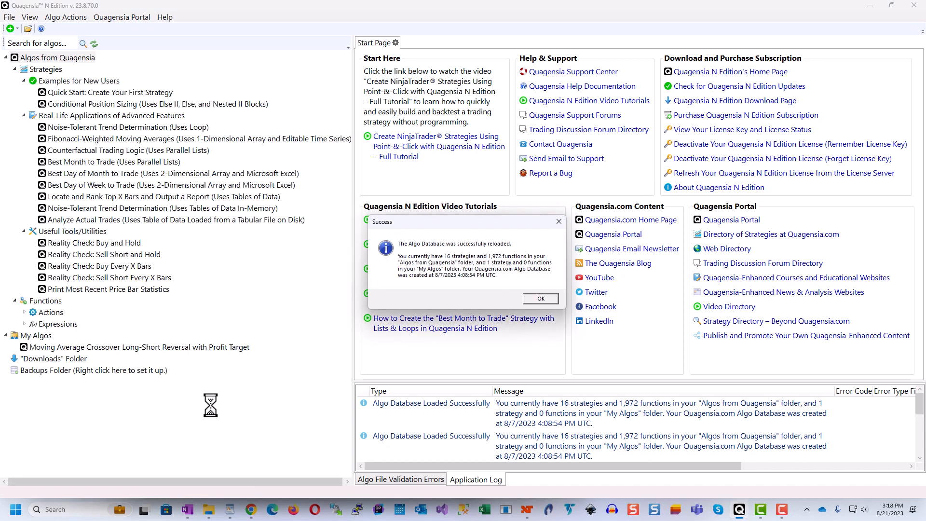
left_click(542, 299)
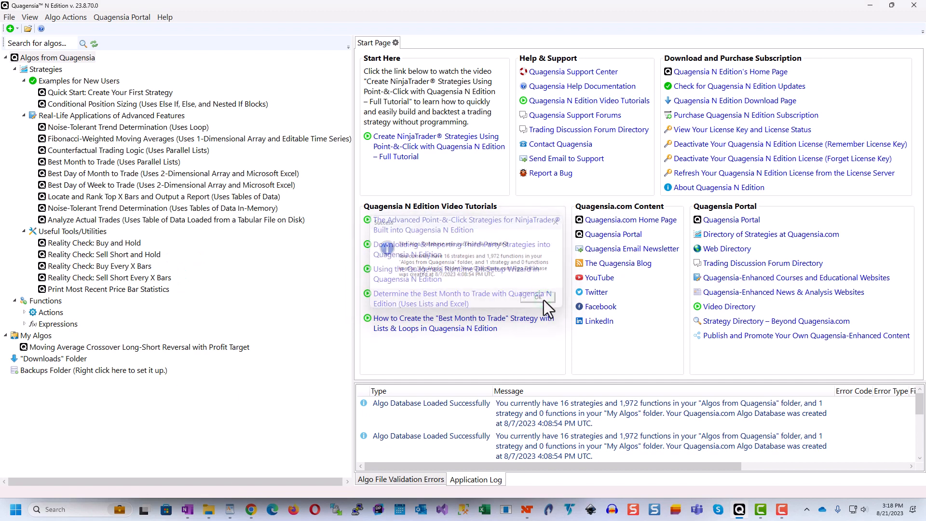
right_click(137, 348)
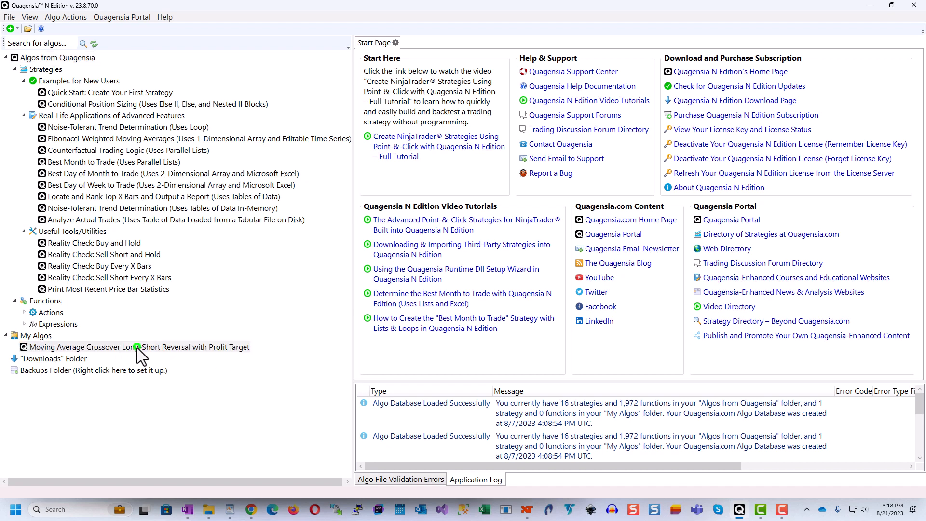
left_click(164, 354)
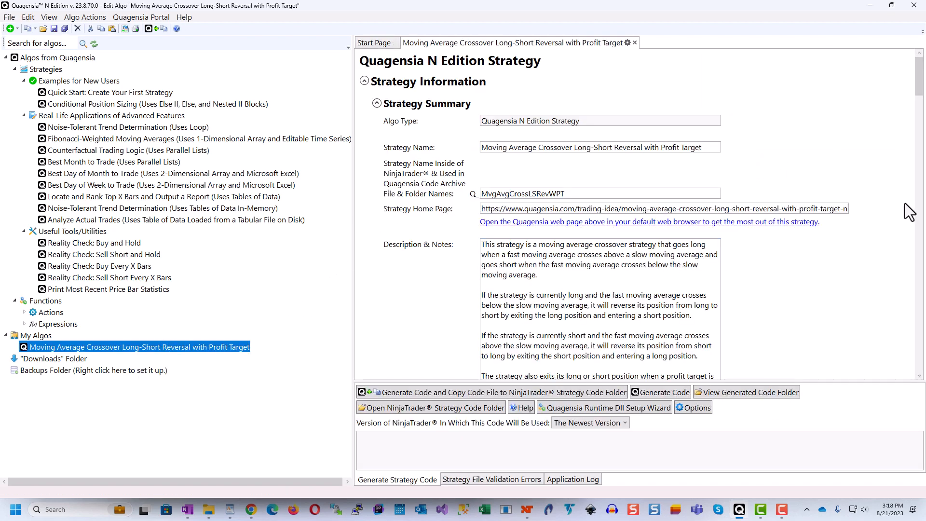
Review the strategy's Input Parameters and compare them with the parameters in NinjaTrader's Strategy Analyzer
left_click_drag(918, 80, 903, 215)
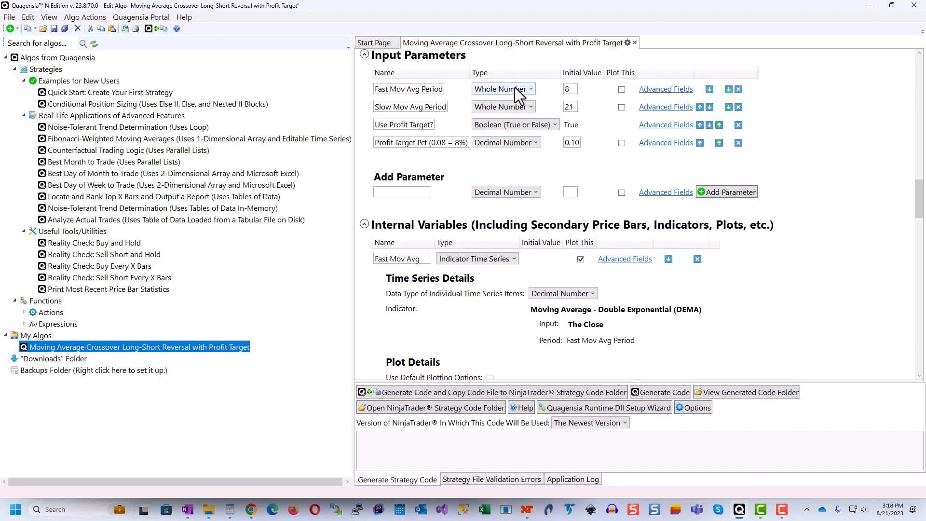
mouse_move(528, 511)
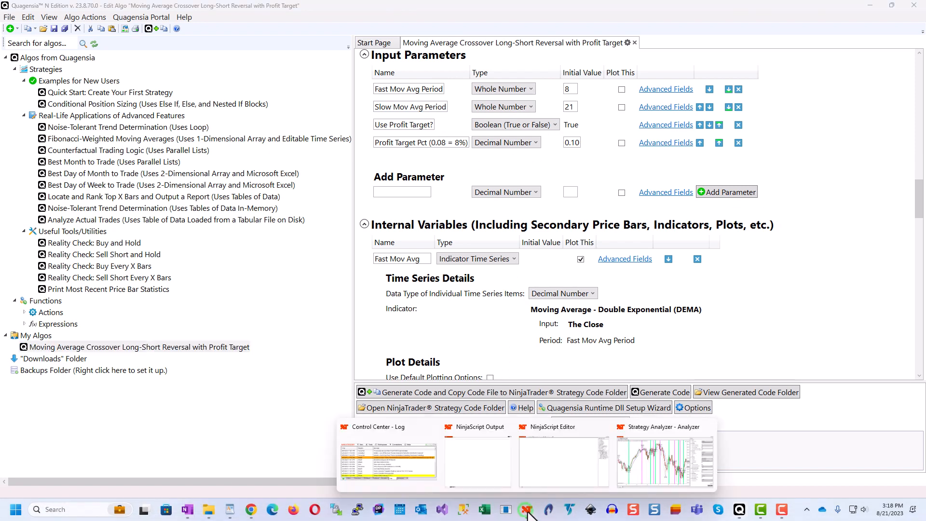
left_click(646, 464)
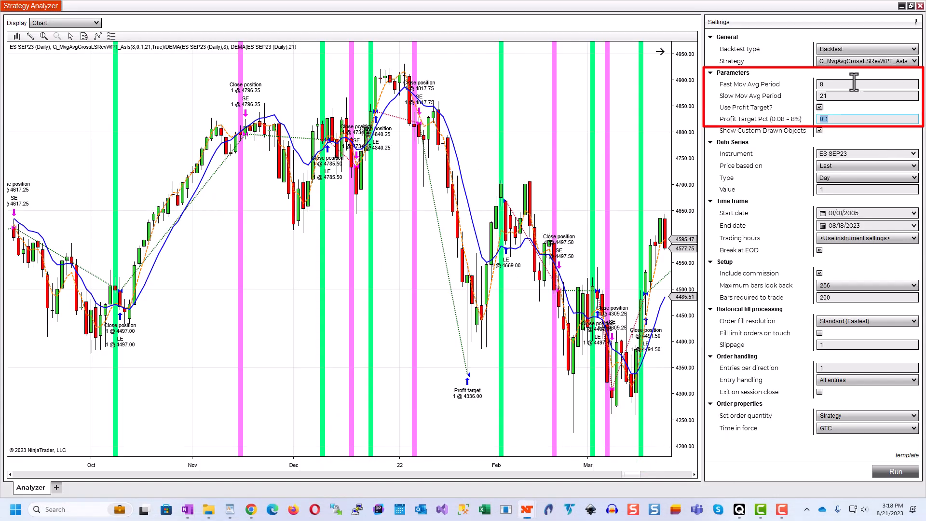
left_click(900, 7)
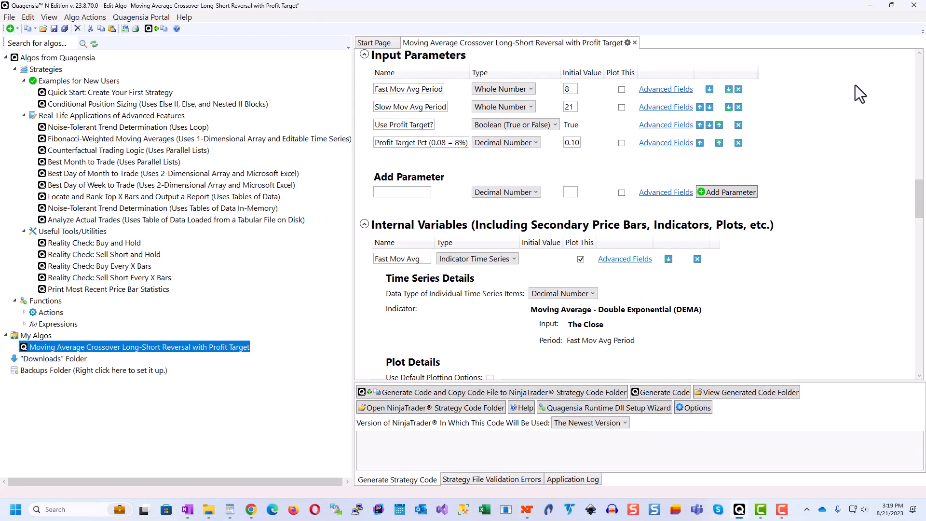
Examine the Fast Mov Avg and Slow Mov Avg variables with their plot details, and compare them with the Strategy Analyzer chart
left_click_drag(924, 207, 924, 226)
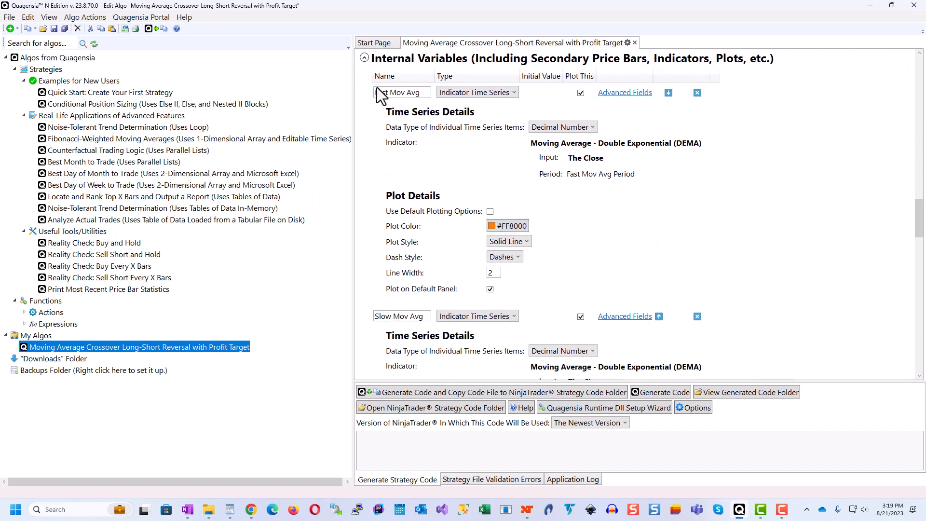
left_click(914, 207)
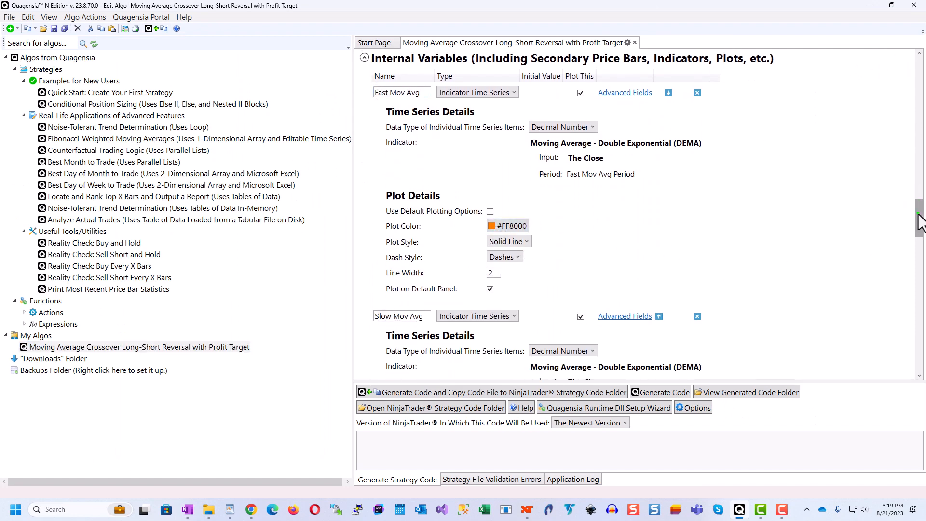
left_click_drag(919, 223, 918, 244)
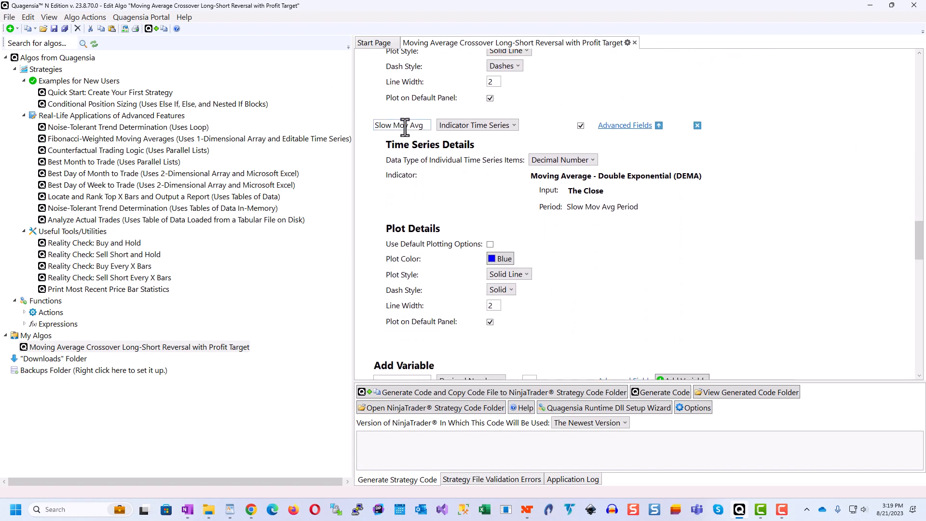
mouse_move(529, 513)
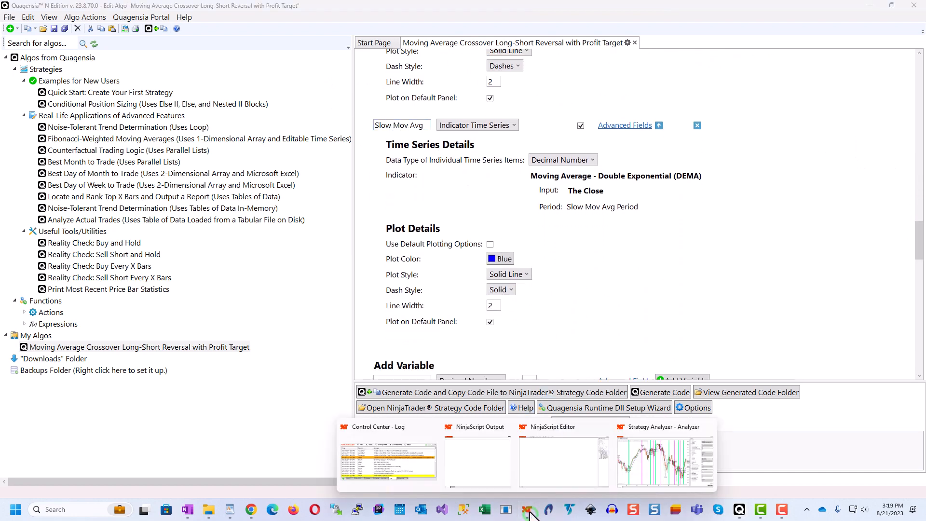
left_click(660, 463)
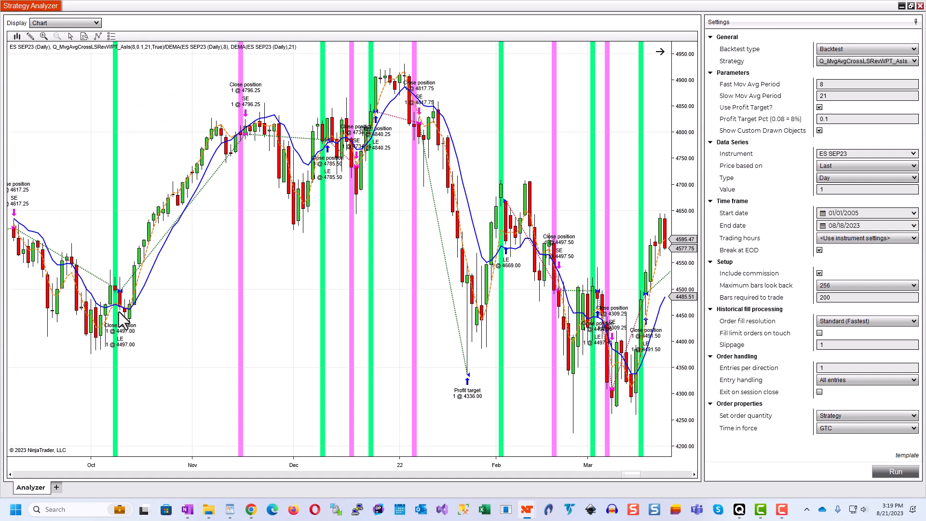
Return to the strategy in Quagensia N Edition and review its logic through the Money Management section
left_click(901, 6)
left_click_drag(919, 243, 913, 364)
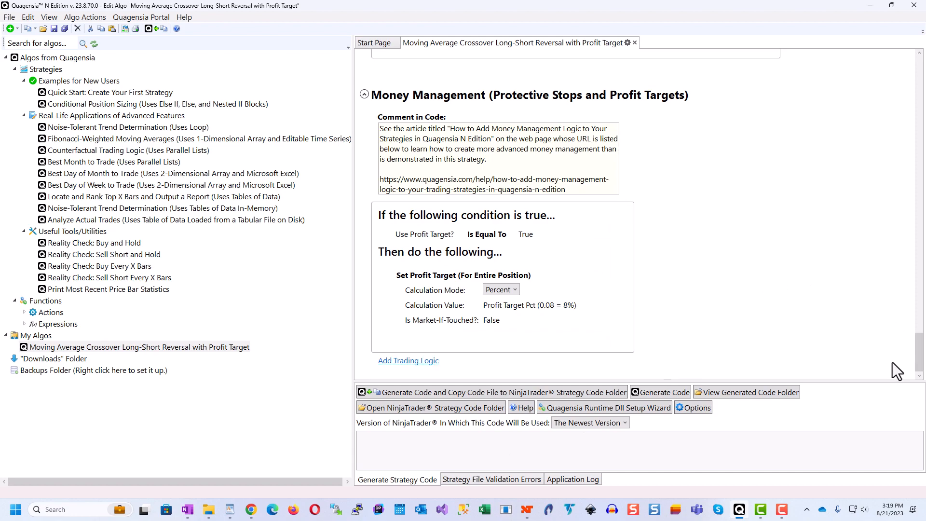
left_click_drag(918, 352, 922, 30)
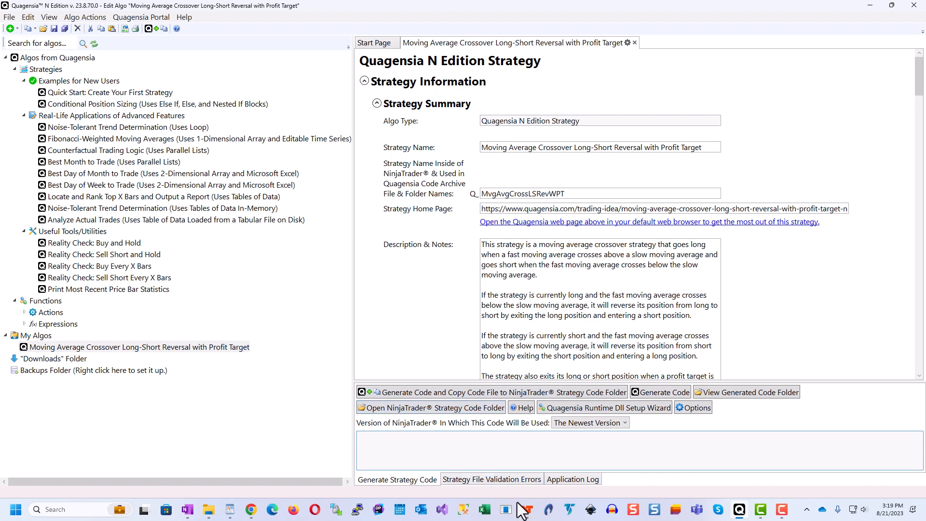
Switch to NinjaTrader's Control Center and check the Kinetick – End Of Day (Free) data feed among the connections
mouse_move(526, 510)
left_click(399, 467)
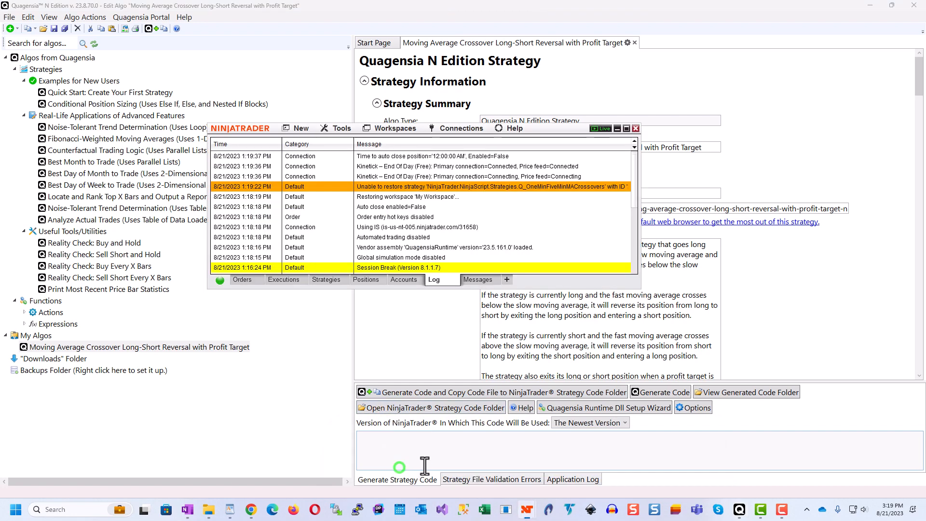
left_click(456, 128)
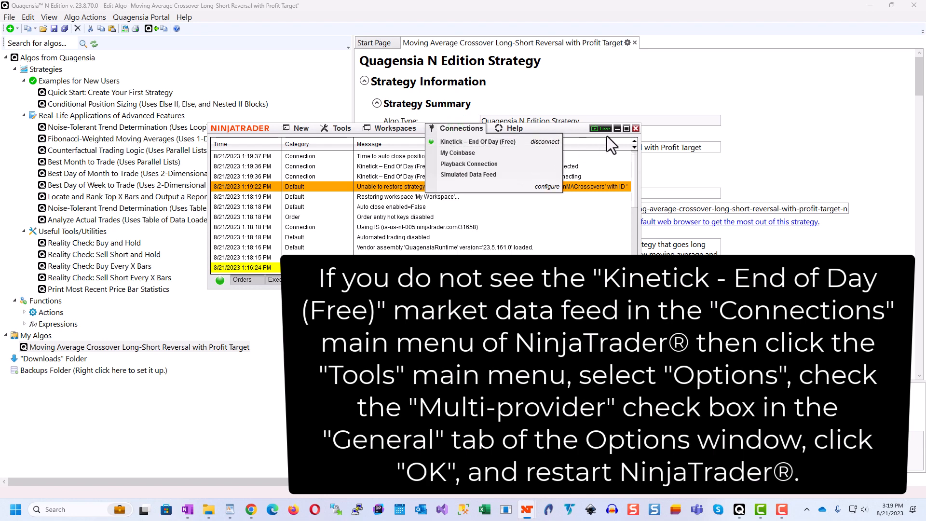
Minimize the NinjaTrader Control Center and bring up the NinjaScript Editor window
left_click(617, 128)
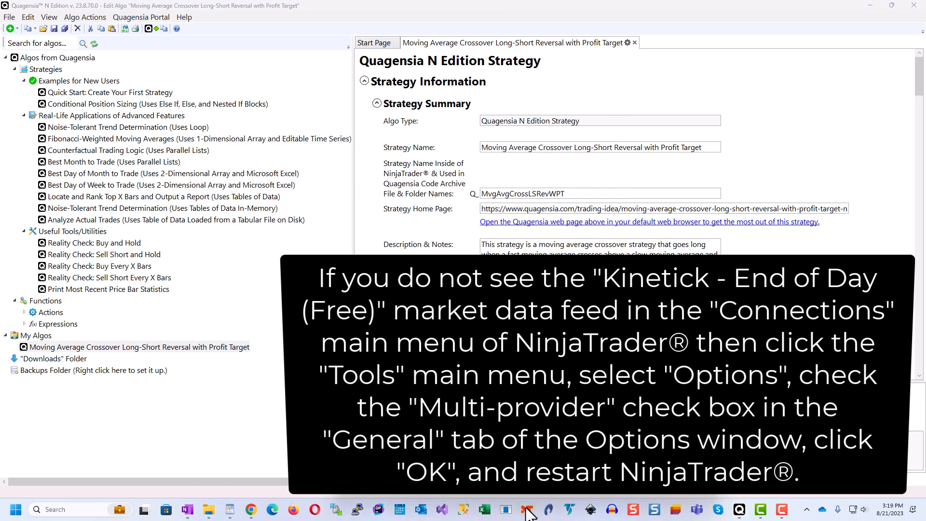
mouse_move(527, 512)
left_click(547, 478)
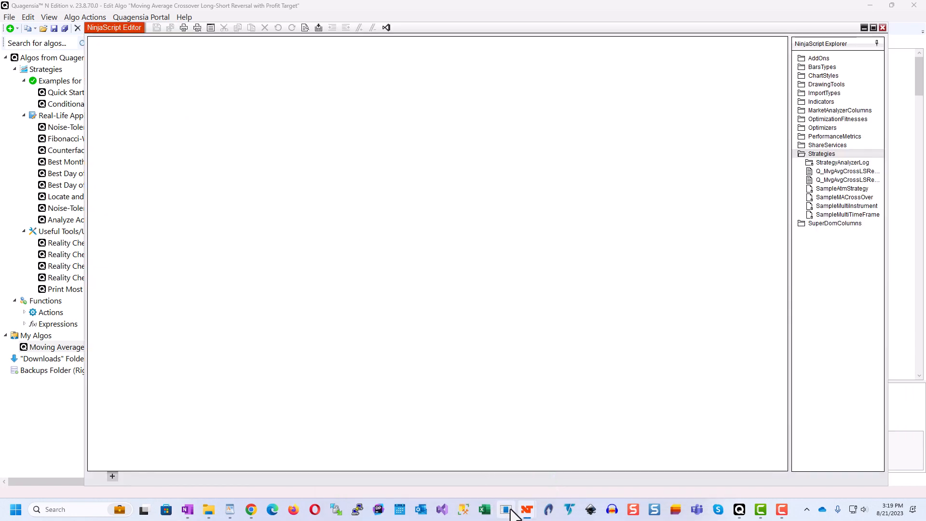
Return to the Control Center, find Strategy Analyzer among the new window types, and bring up the open Strategy Analyzer chart
left_click(527, 509)
left_click(426, 458)
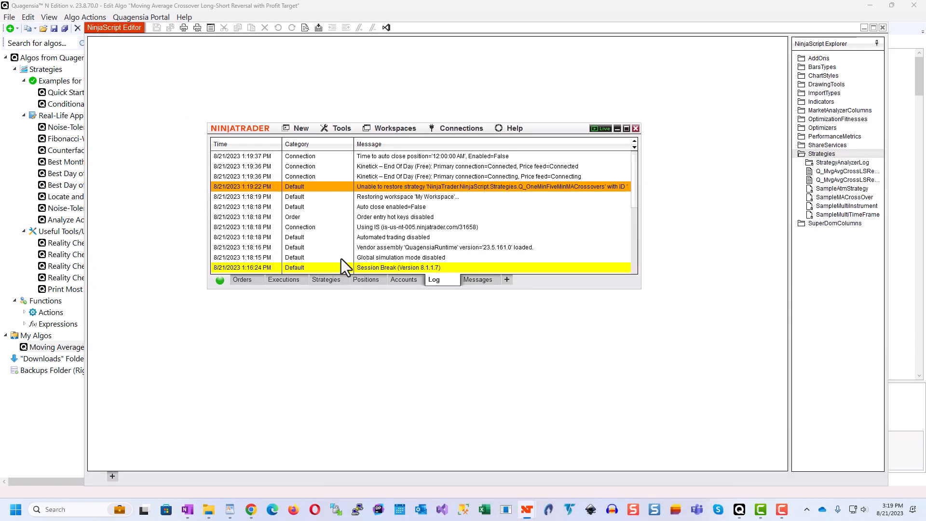
left_click(303, 131)
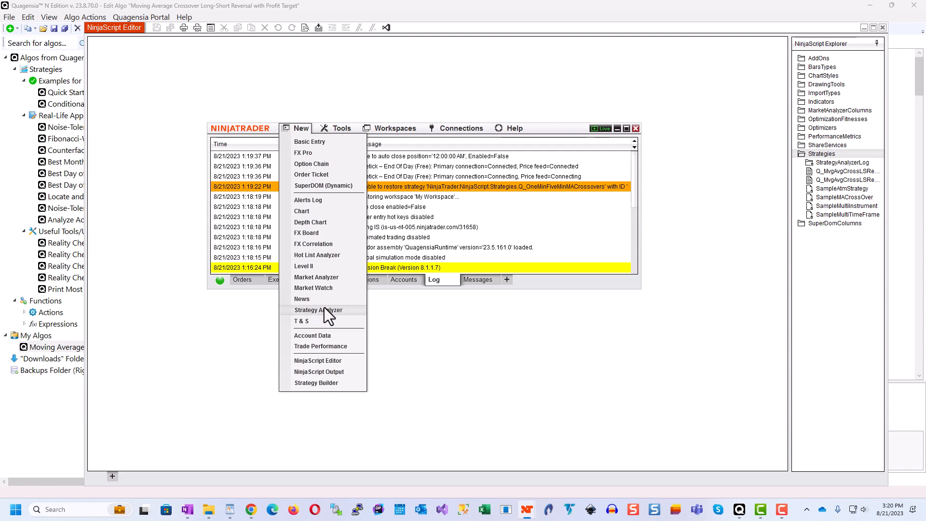
left_click(527, 509)
left_click(655, 465)
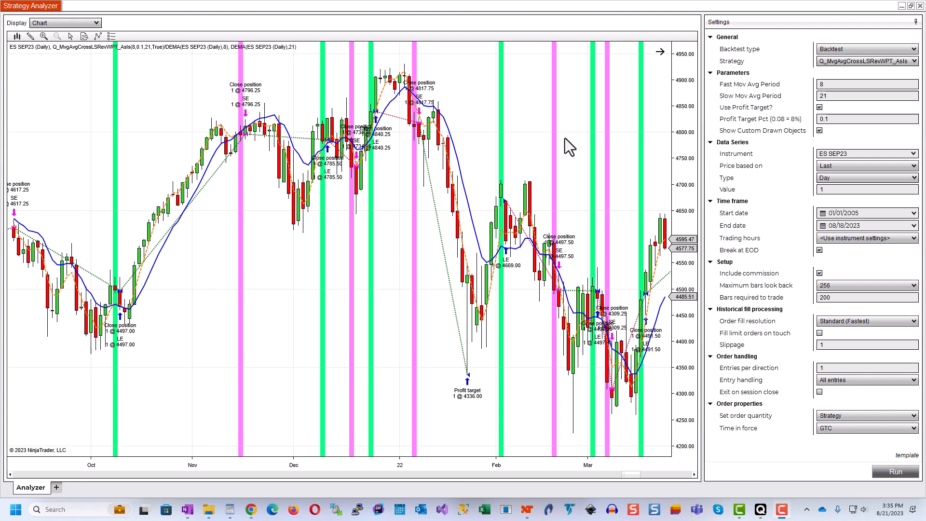
Switch to Quagensia N Edition and change the strategy's name inside NinjaTrader and its file names to MvgAvgCrossLSRevWPT2
left_click(761, 514)
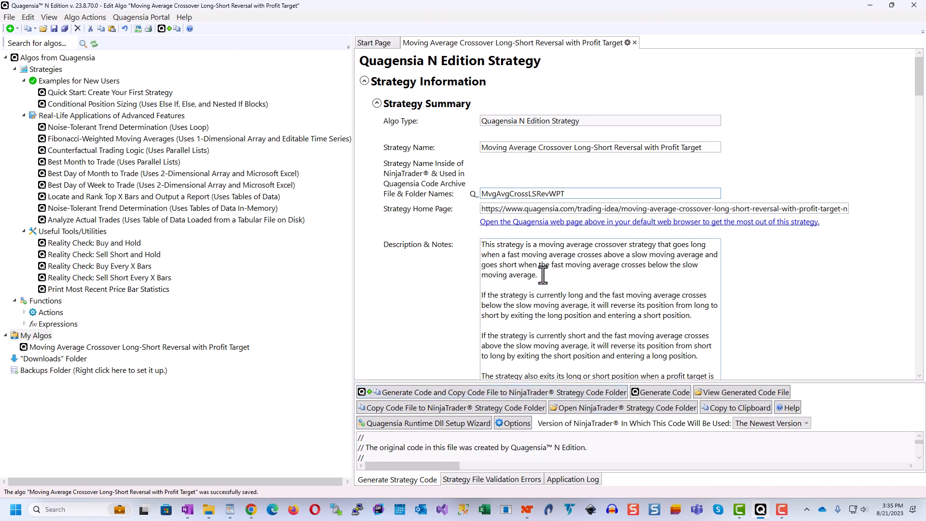
type("2")
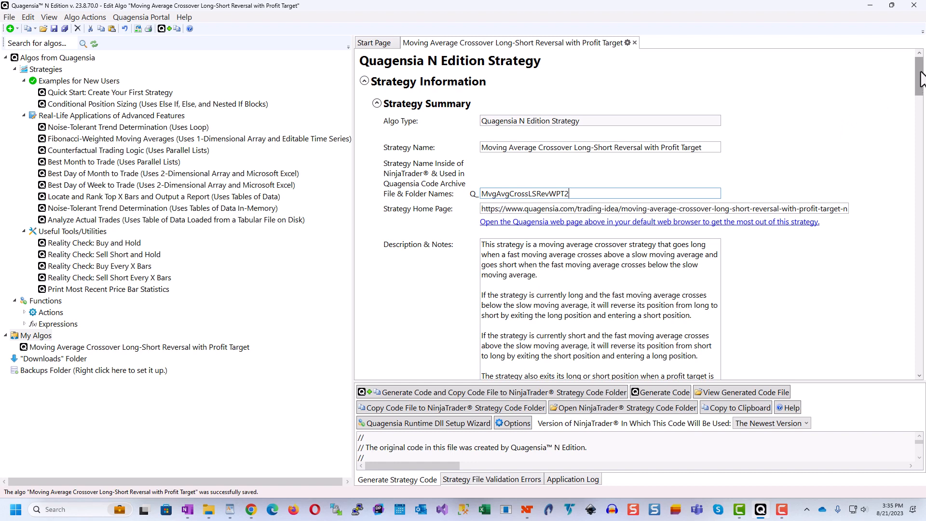
Change the Fast Mov Avg variable's plot color to red
left_click_drag(920, 72, 891, 225)
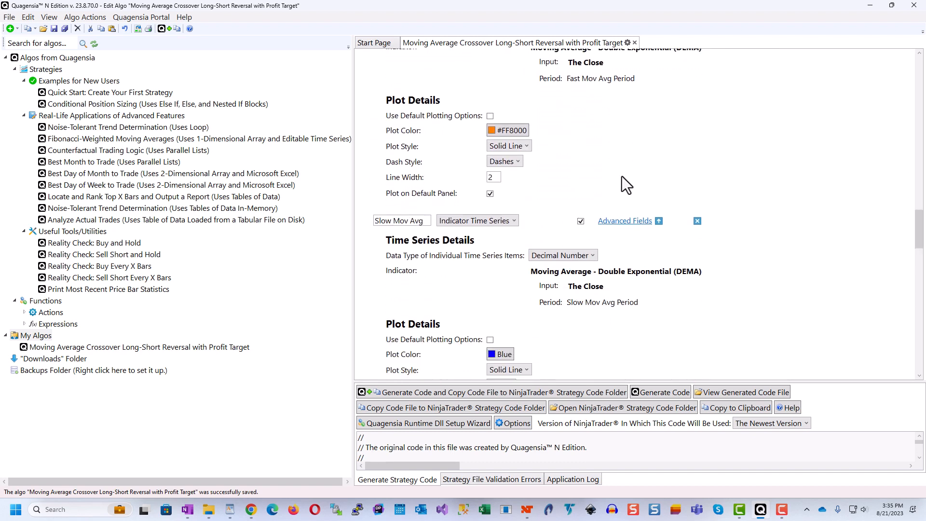
left_click(498, 133)
left_click(499, 185)
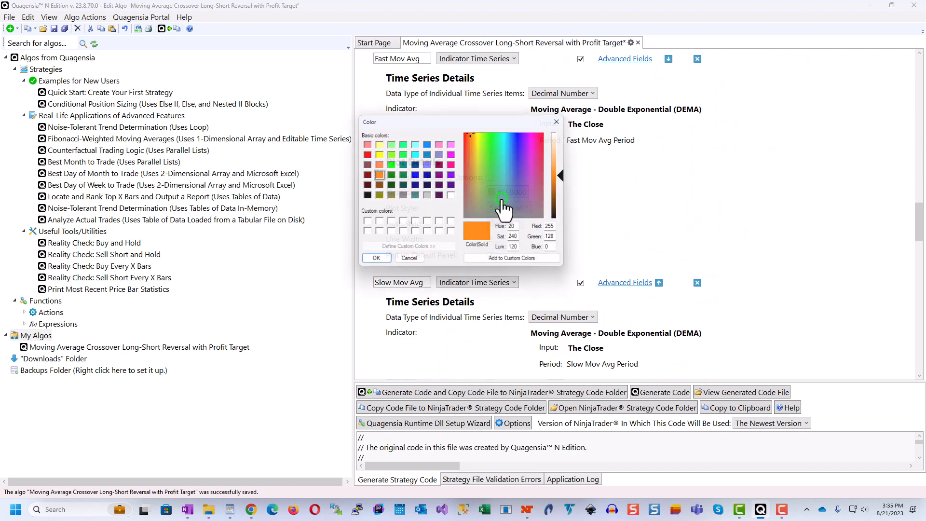
left_click(364, 153)
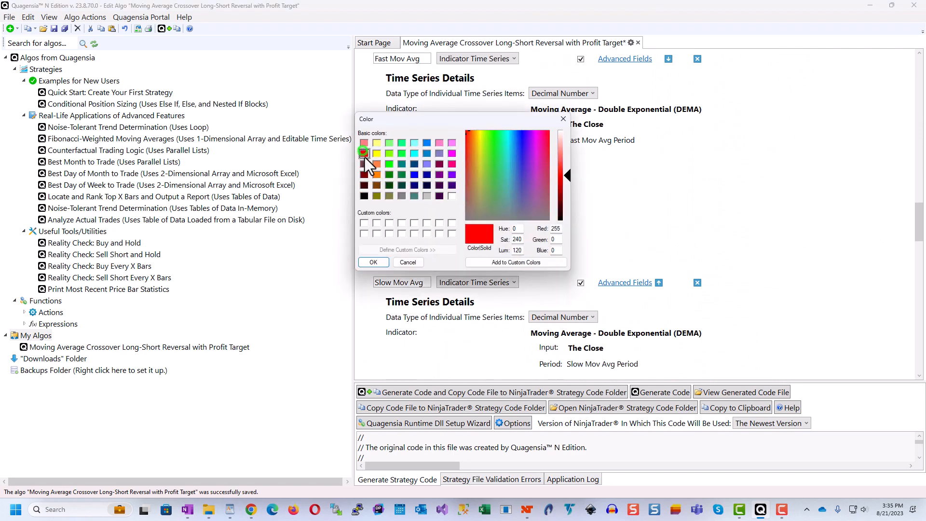
left_click(373, 262)
Change the Slow Mov Avg variable's plot color to Aqua
left_click_drag(916, 222, 915, 253)
left_click(500, 139)
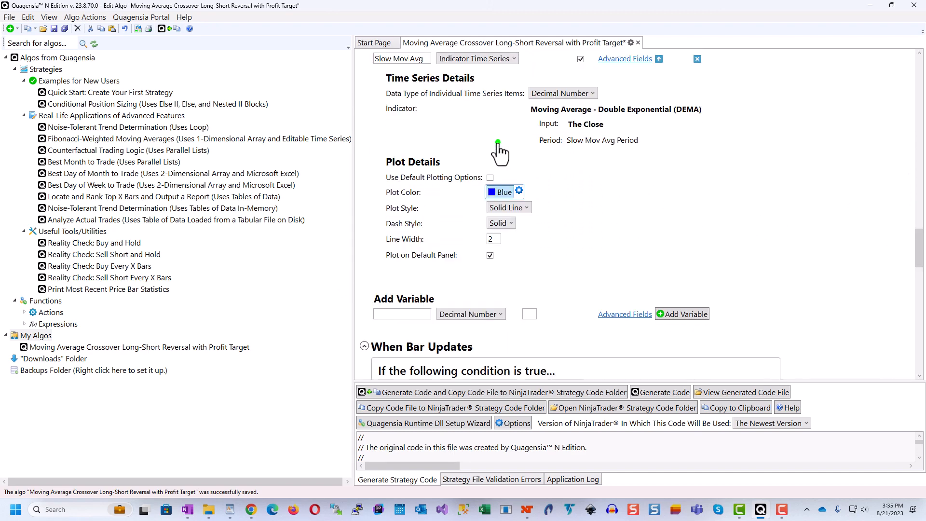
left_click(496, 192)
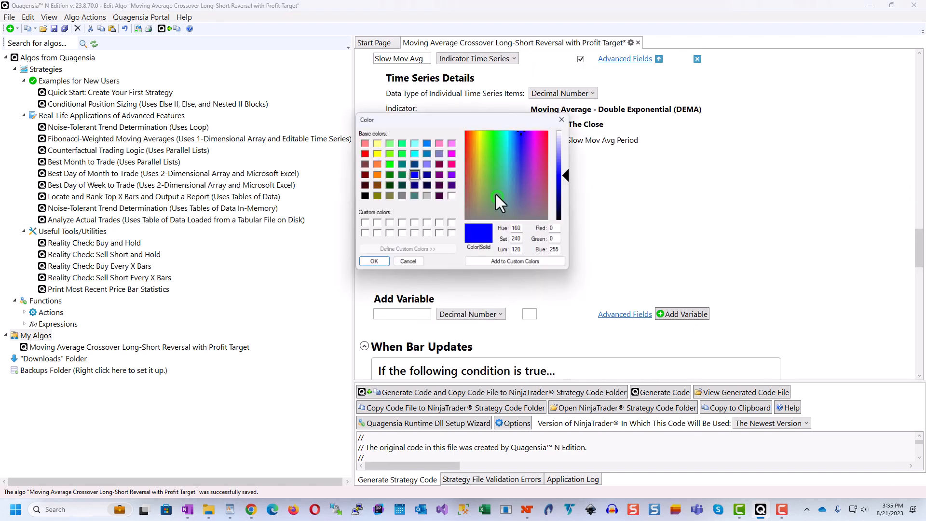
left_click(414, 153)
left_click(371, 262)
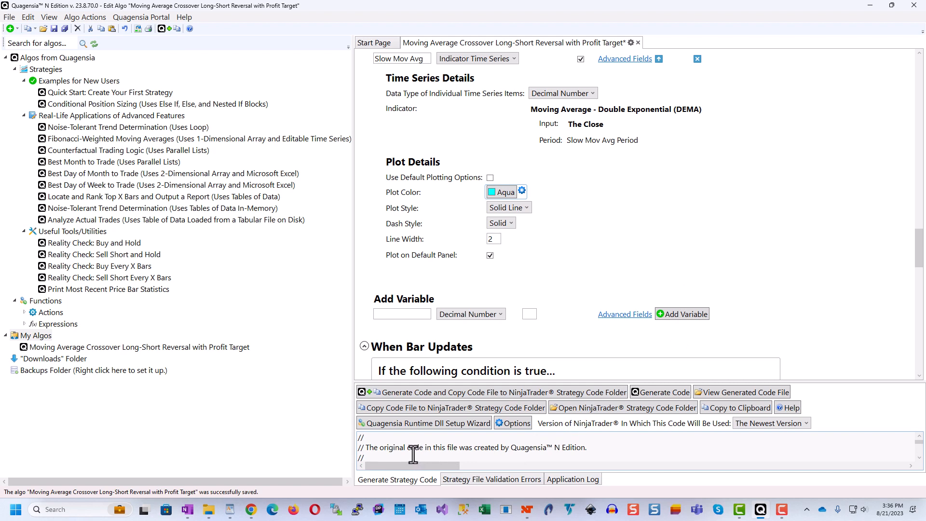
Generate the strategy code and copy the code file to the NinjaTrader Strategy Code Folder
left_click(455, 407)
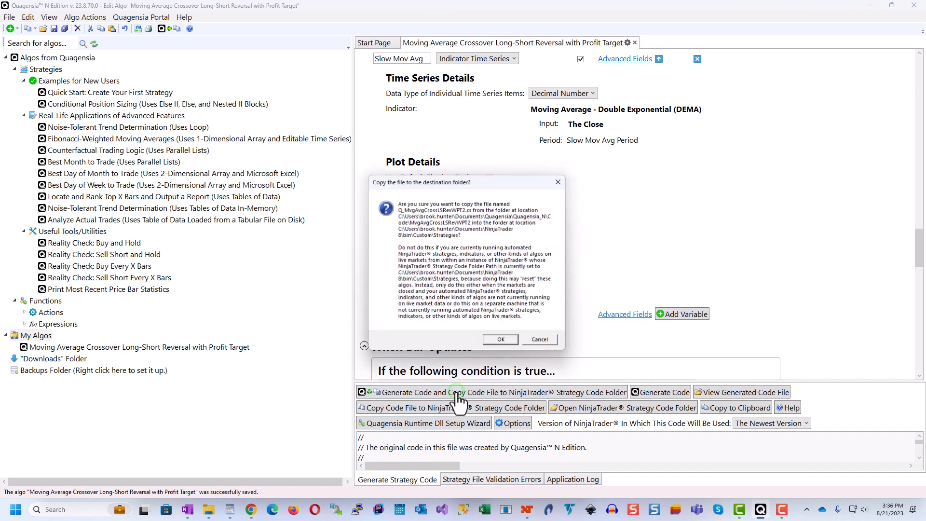
left_click(501, 340)
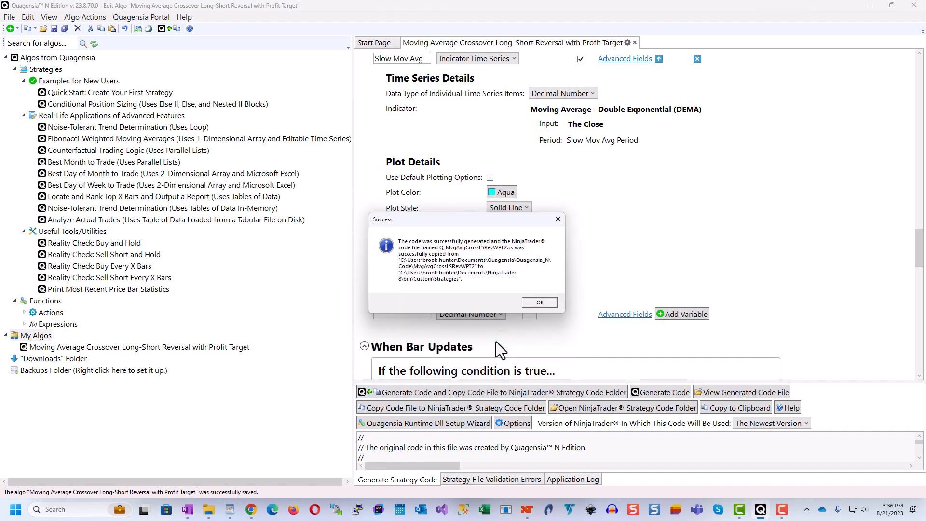
left_click(538, 303)
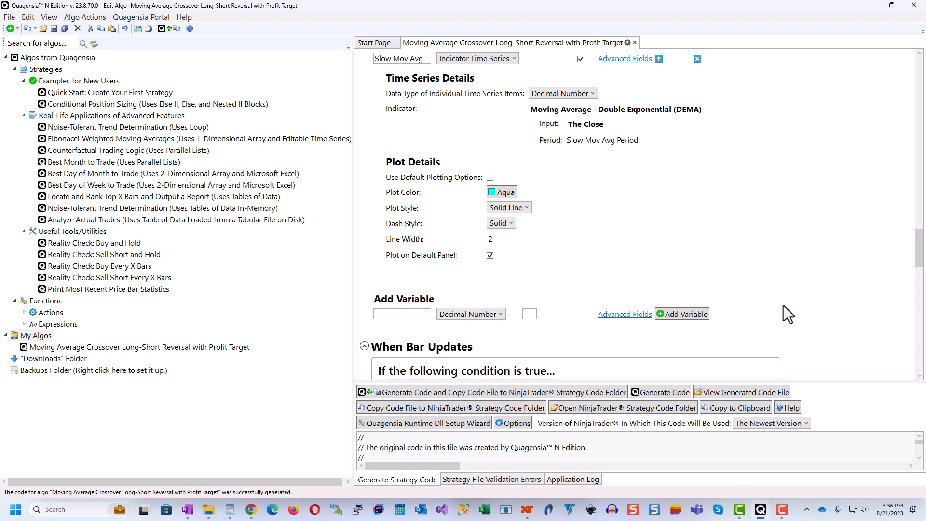
Switch to NinjaTrader's Strategy Analyzer, select the Q_MvgAvgCrossLSRevWPT2 strategy, run its backtest and inspect the chart
left_click(527, 515)
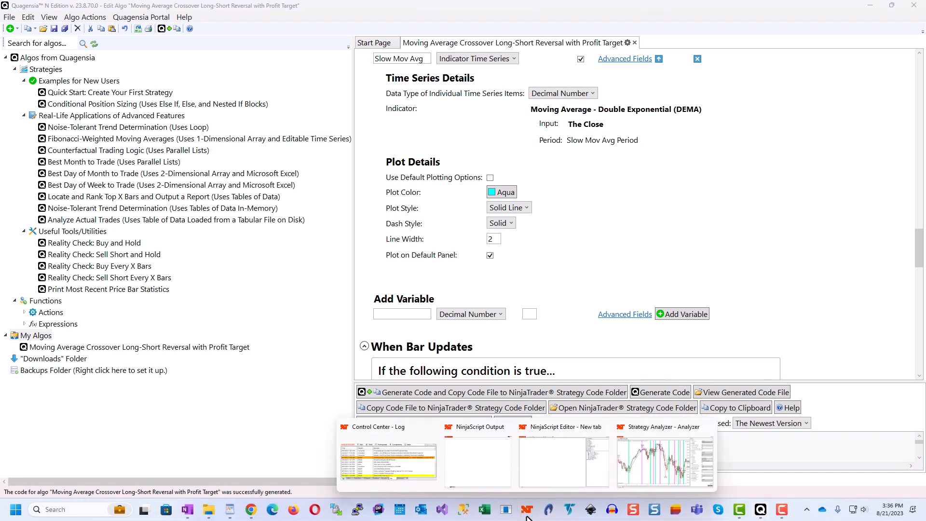
left_click(632, 467)
left_click(780, 463)
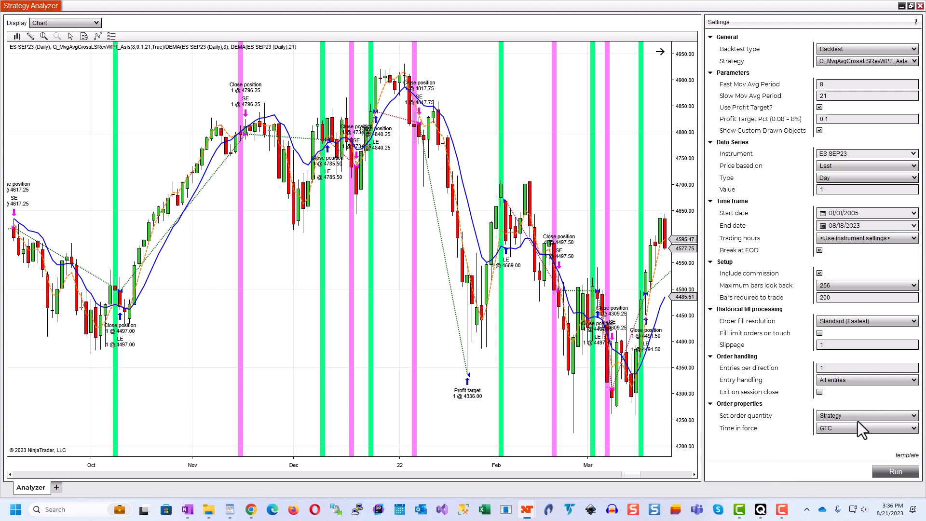
left_click(867, 61)
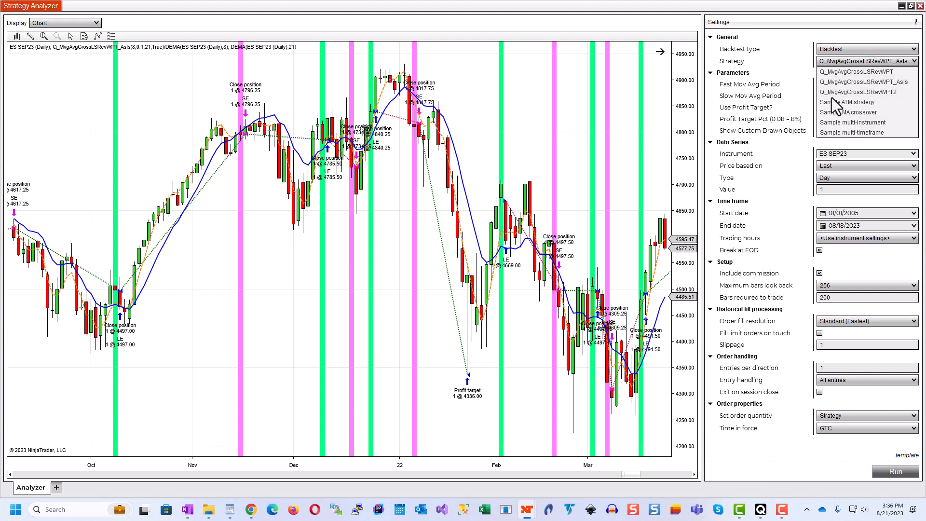
left_click(881, 91)
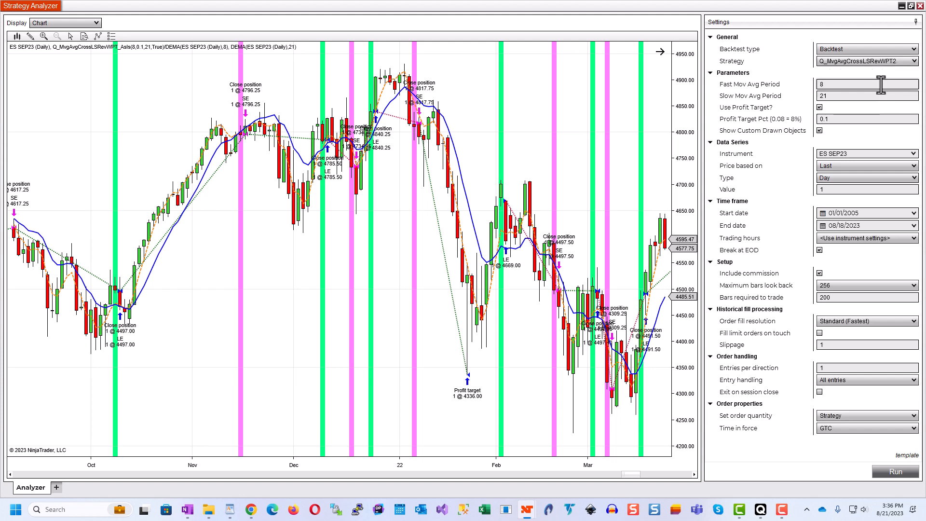
left_click(893, 474)
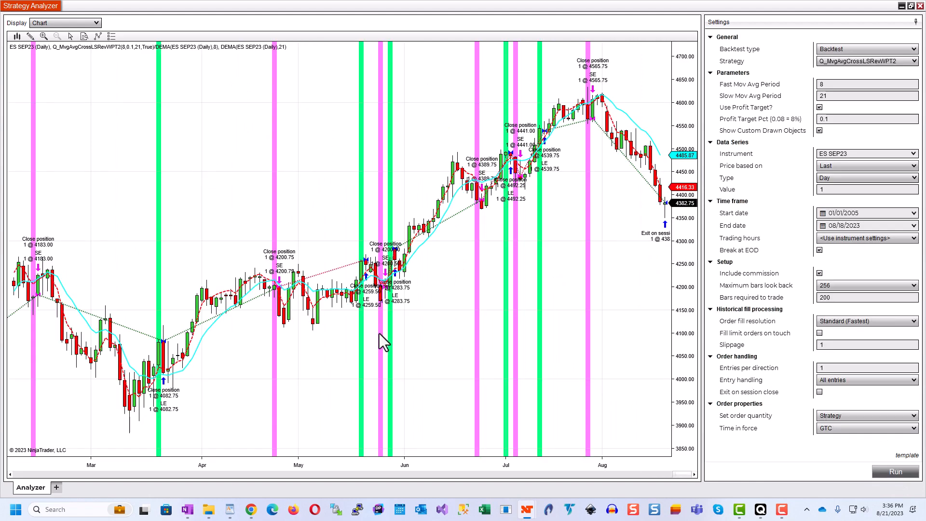
left_click_drag(313, 388, 343, 390)
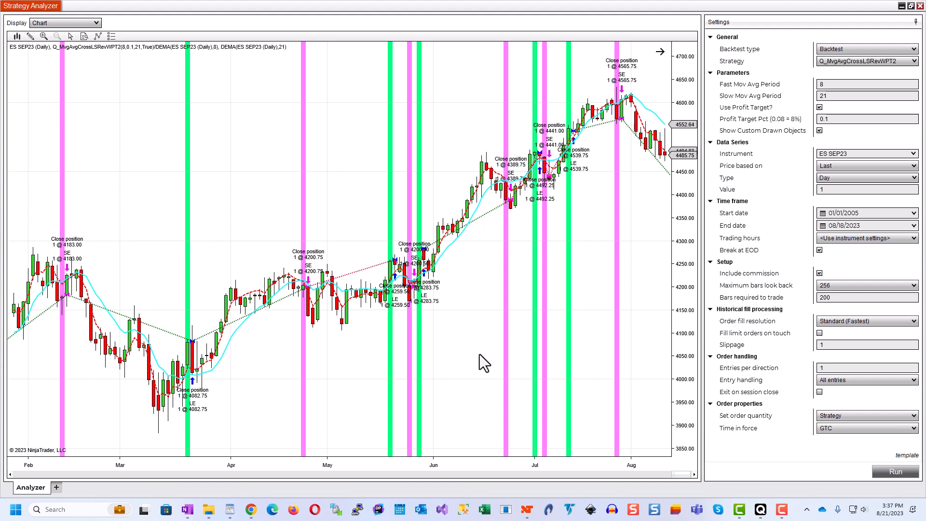
Return to Quagensia N Edition and move the moving average strategy's tab to the tab group in column 2 of the upper row
left_click(760, 509)
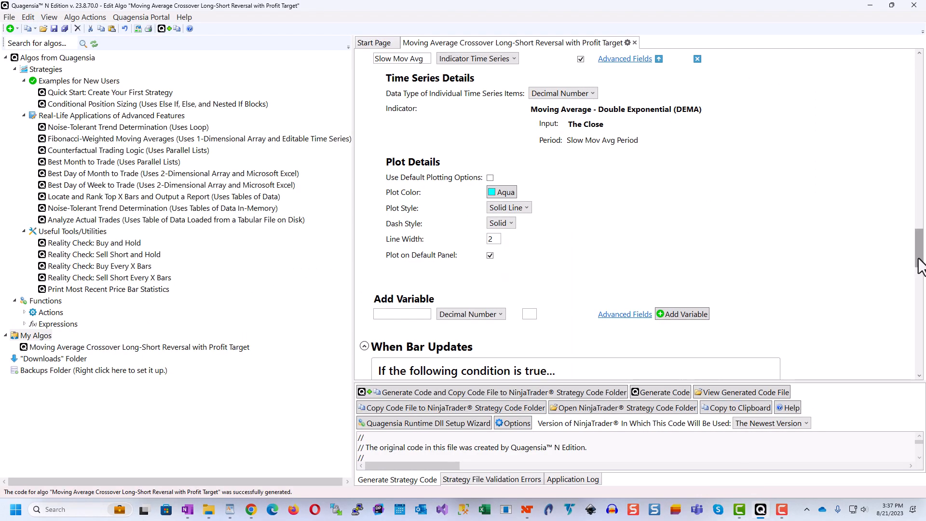
left_click_drag(919, 259, 919, 67)
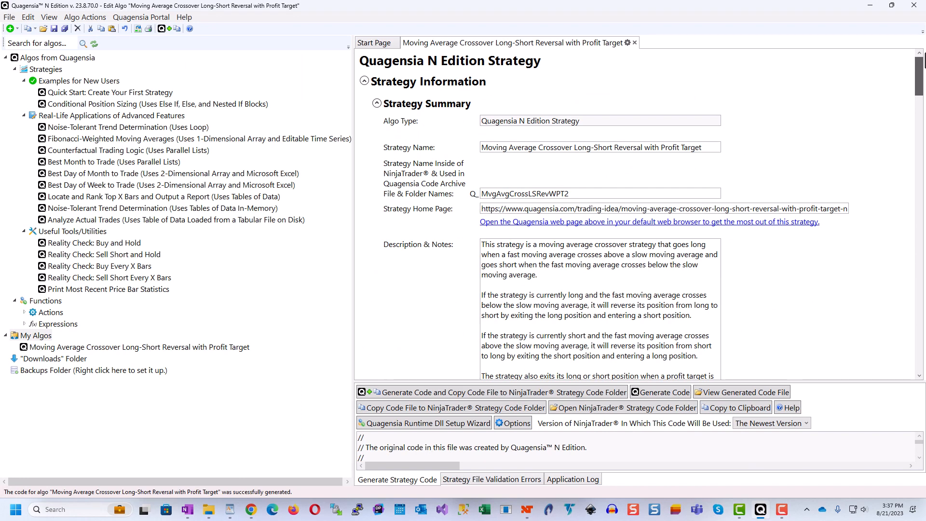
left_click(627, 42)
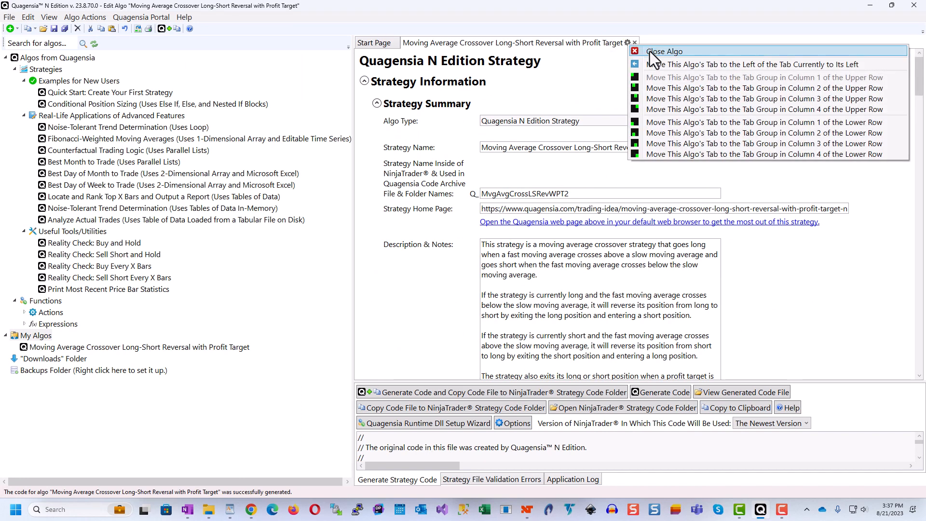
left_click(661, 88)
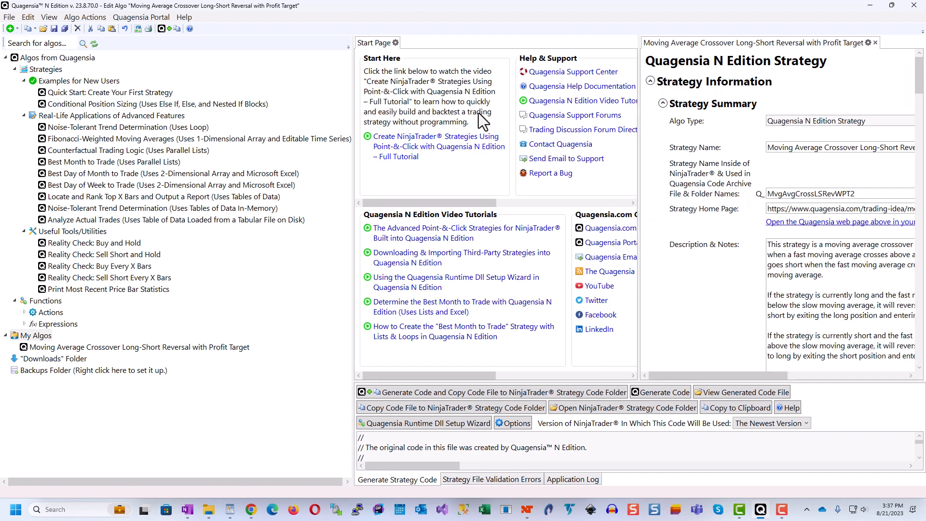
Create a new Quagensia N Edition strategy beside the existing one and collapse the algo tree to widen both editors
left_click(369, 44)
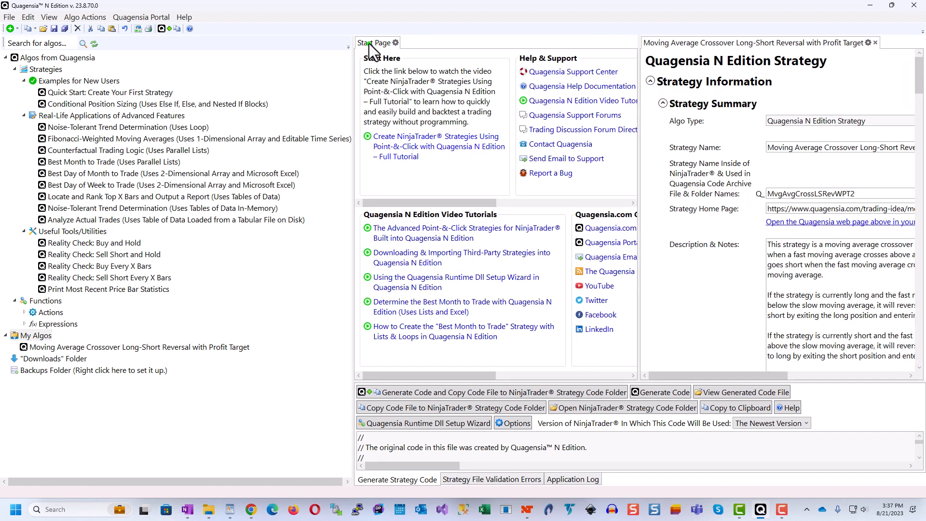
left_click(10, 28)
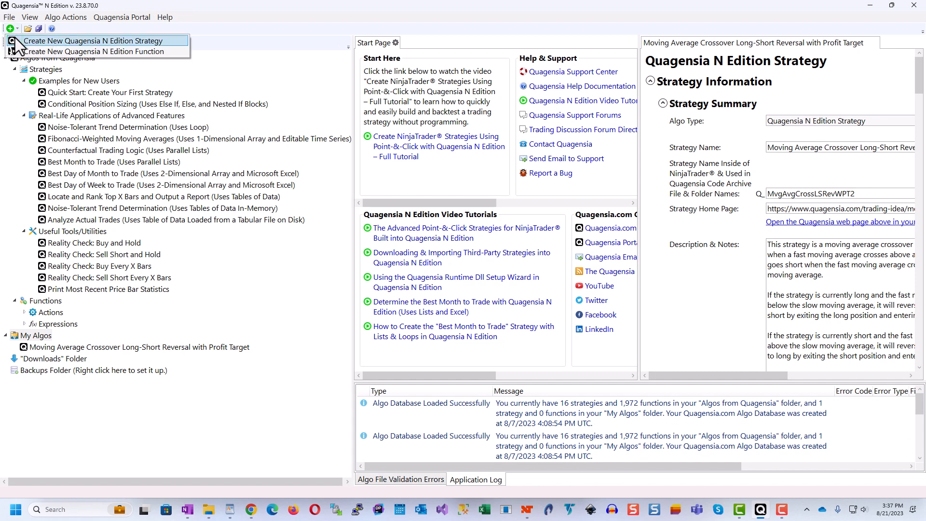
left_click(49, 40)
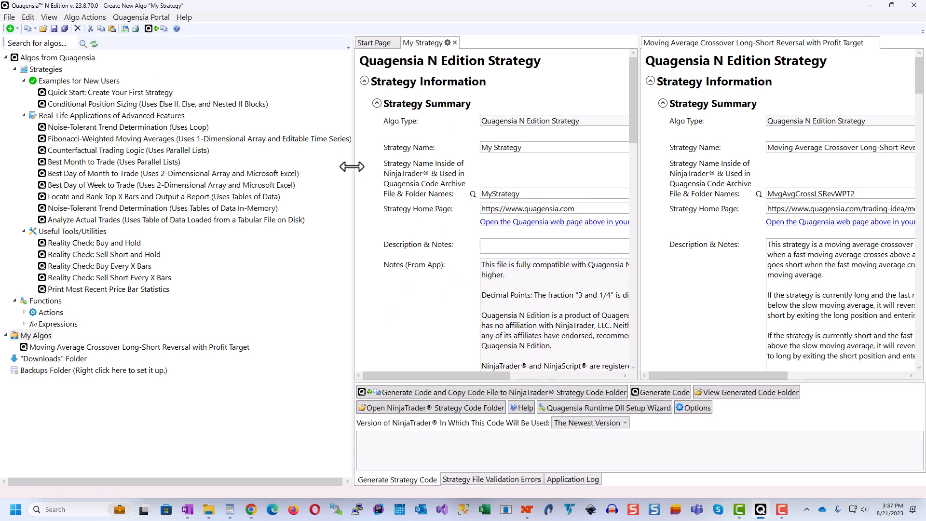
left_click_drag(352, 167, 3, 204)
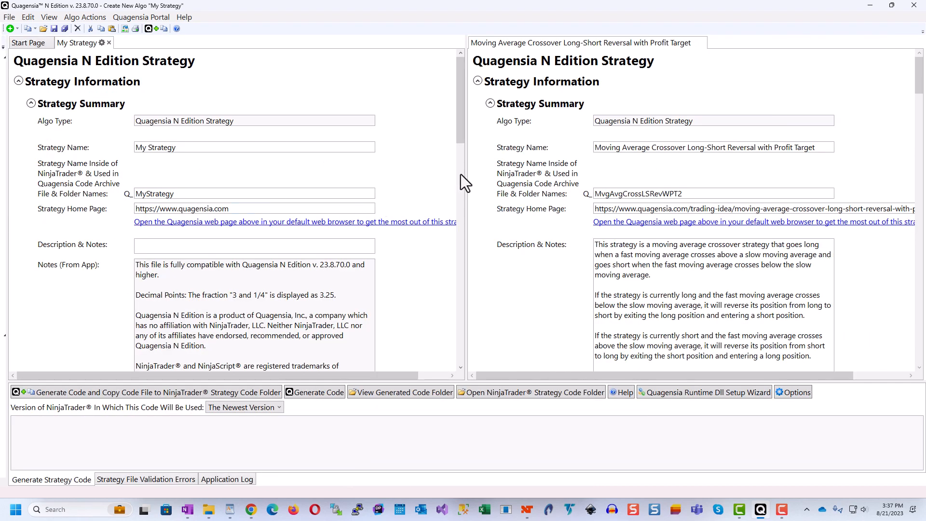
left_click_drag(920, 87, 917, 35)
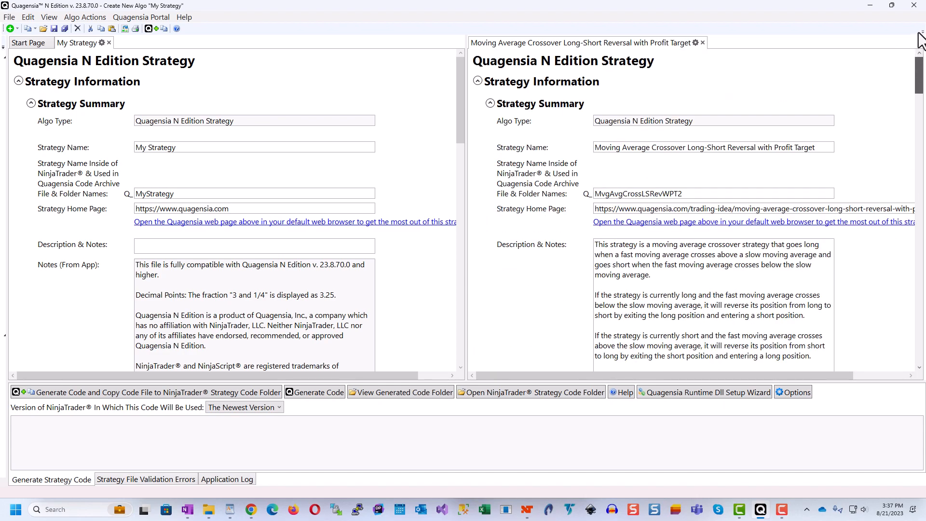
left_click_drag(459, 110, 498, 21)
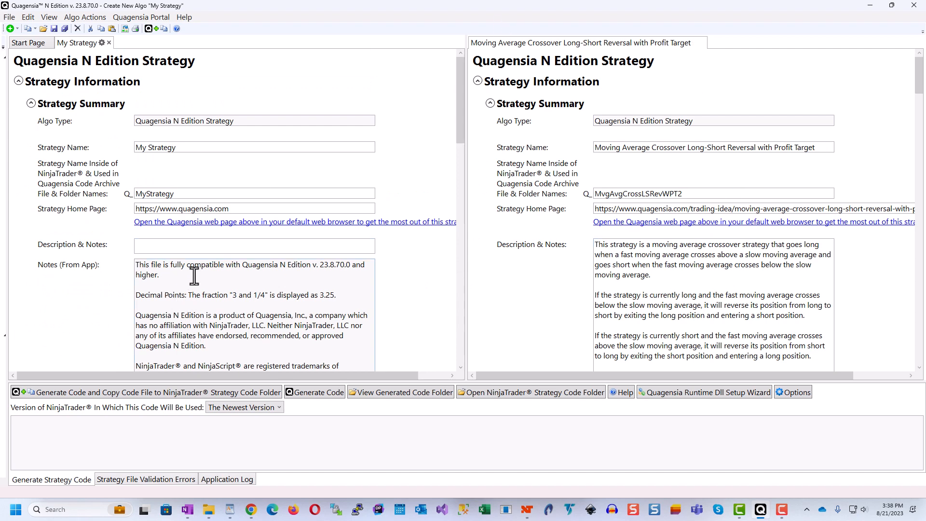
Copy the existing strategy's name into the new strategy and make it "Moving Average Crossover Long-Short Reversal with Profit Target 3"
left_click_drag(596, 146, 653, 148)
key("ctrl+c")
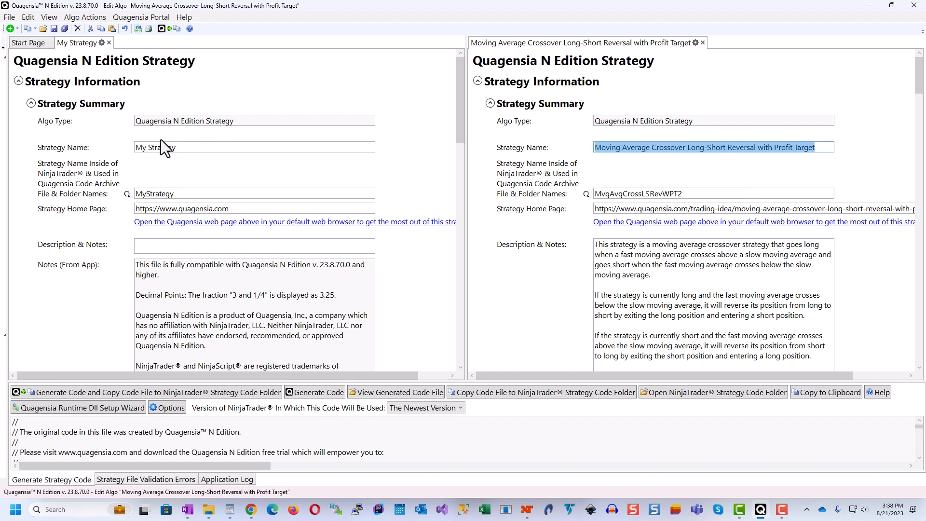
left_click_drag(181, 146, 130, 143)
key("ctrl+v")
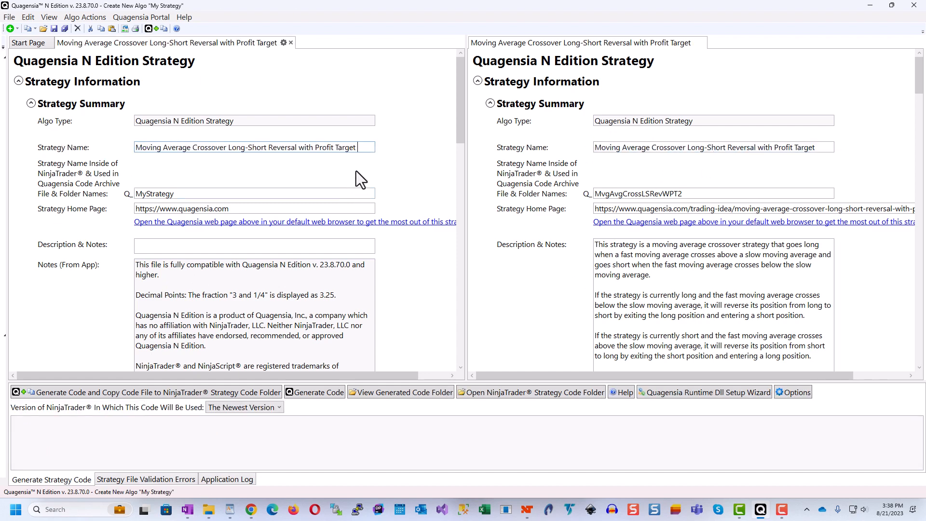
type("1")
key("BackSpace")
type("3")
Copy the existing strategy's file and folder name into the new strategy and make it MvgAvgCrossLSRevWPT3
double_click(694, 193)
key("ctrl+c")
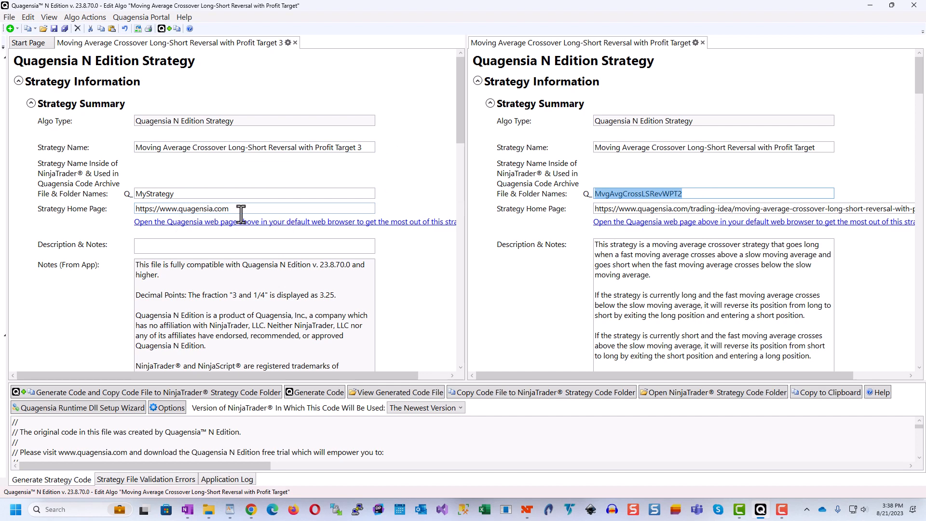
double_click(194, 193)
key("ctrl+v")
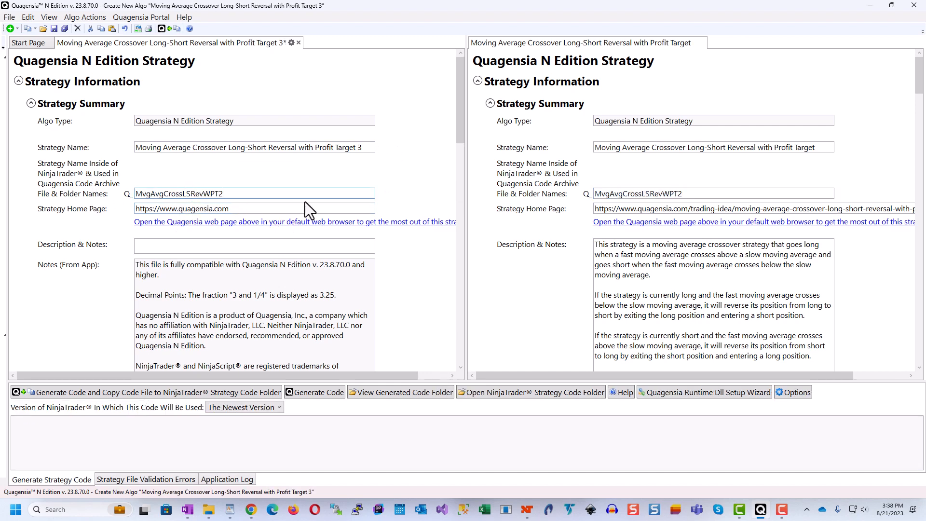
key("BackSpace")
type("3")
left_click(145, 246)
Turn off Exit on Session Close in the new strategy's details to match the existing strategy
left_click(459, 125)
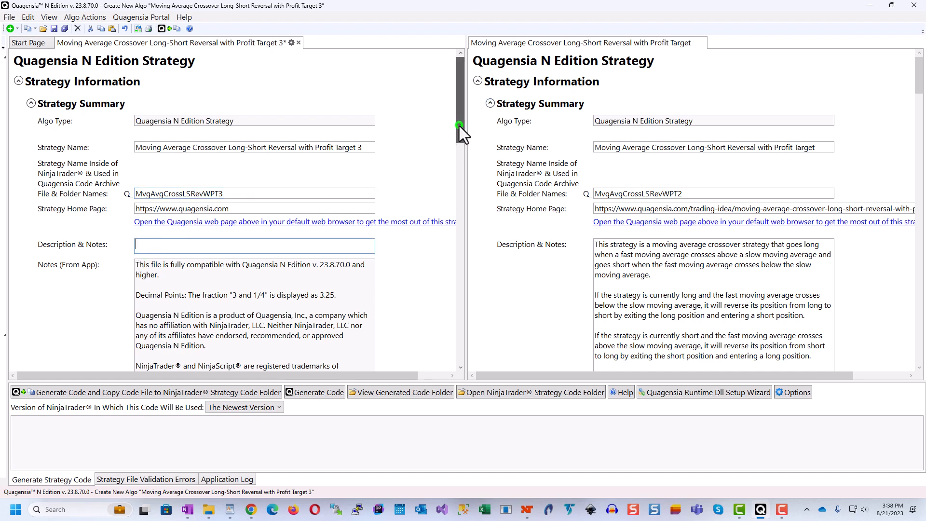
left_click_drag(459, 126, 444, 227)
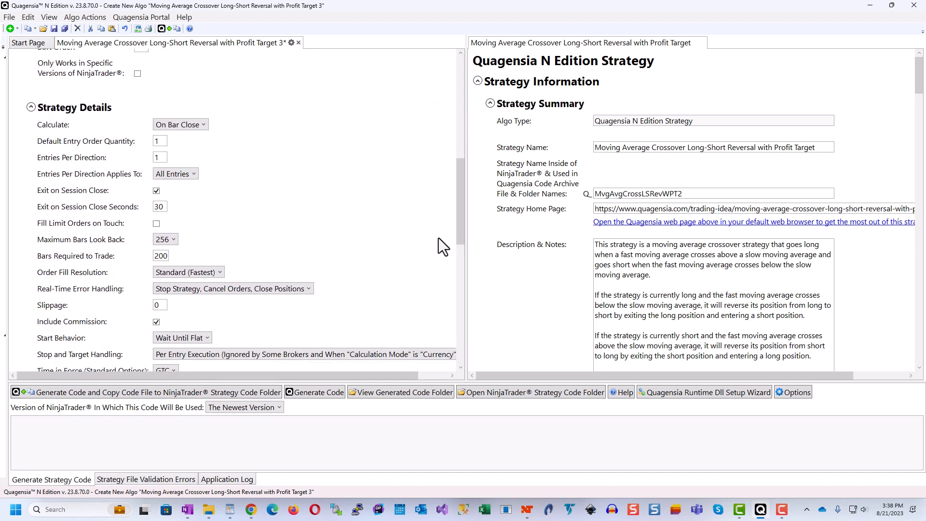
left_click_drag(917, 84, 915, 163)
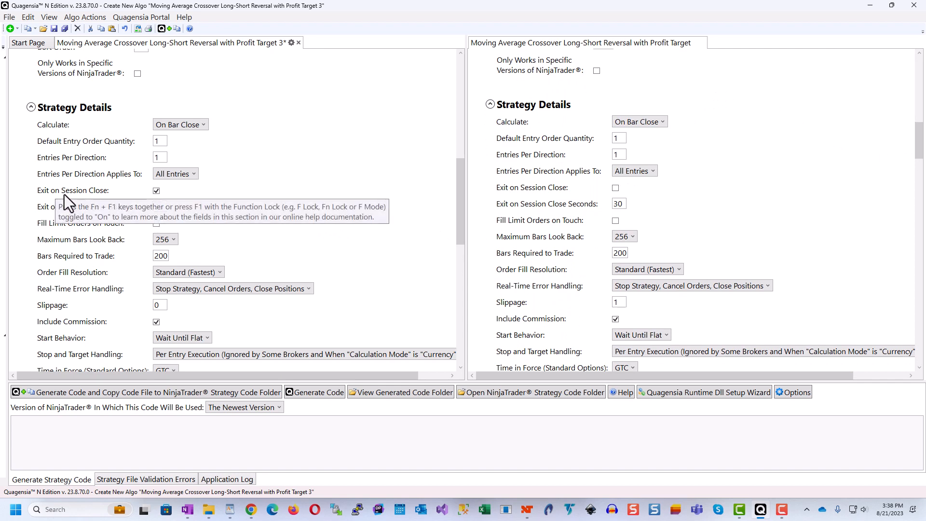
left_click(154, 194)
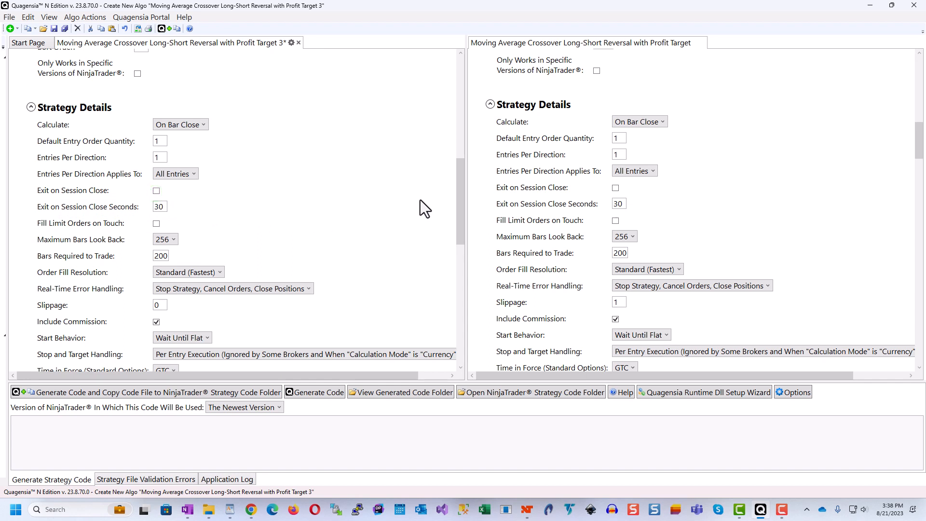
Add a Whole Number input parameter named "Fast Mov Avg Period" with initial value 8 to the new strategy
left_click_drag(460, 186, 450, 233)
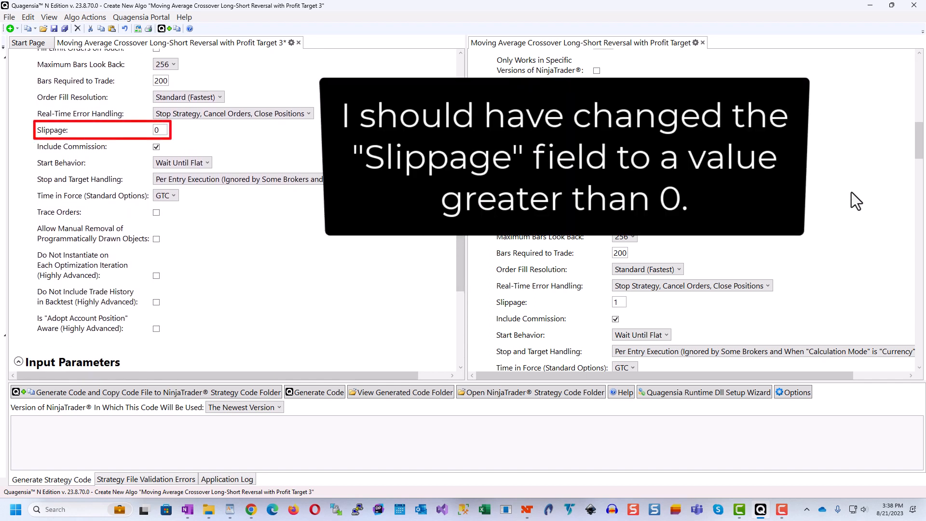
left_click_drag(919, 162, 918, 209)
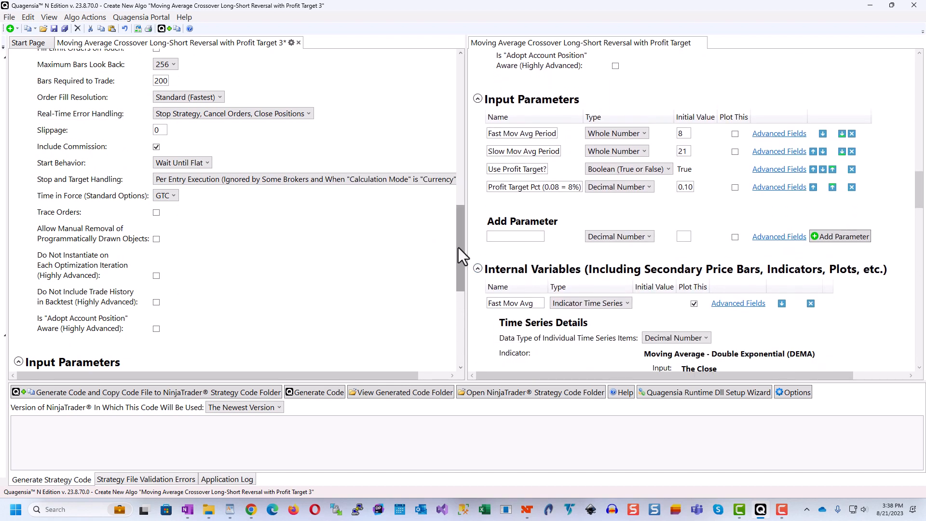
left_click_drag(458, 247, 458, 312)
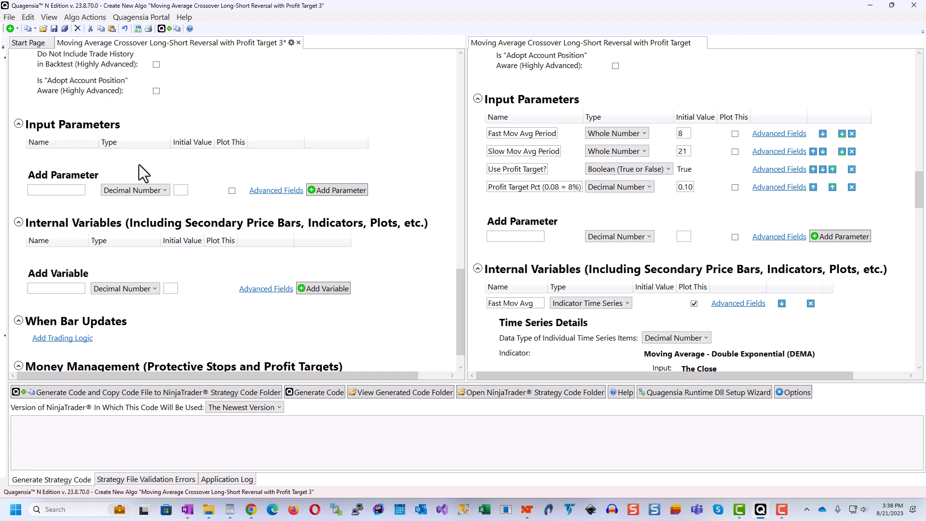
left_click(490, 133)
key("ctrl+c")
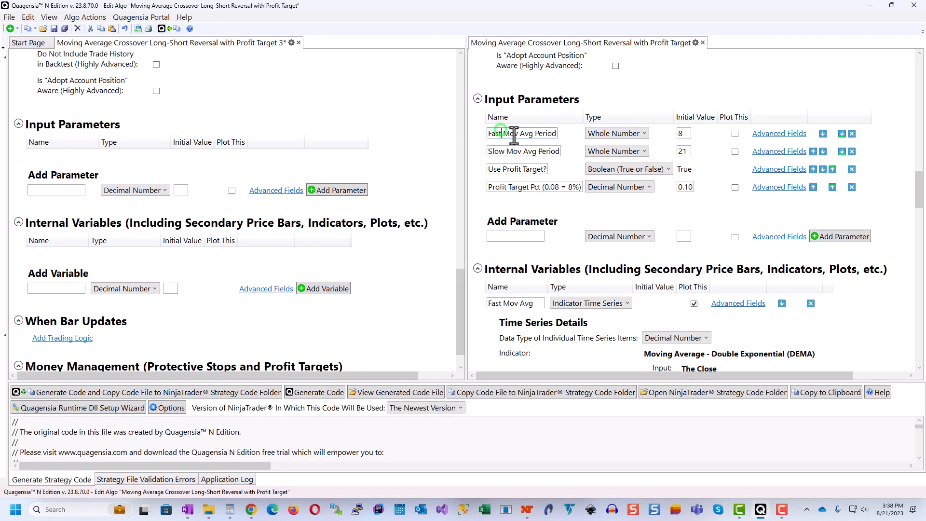
left_click(77, 190)
key("ctrl+v")
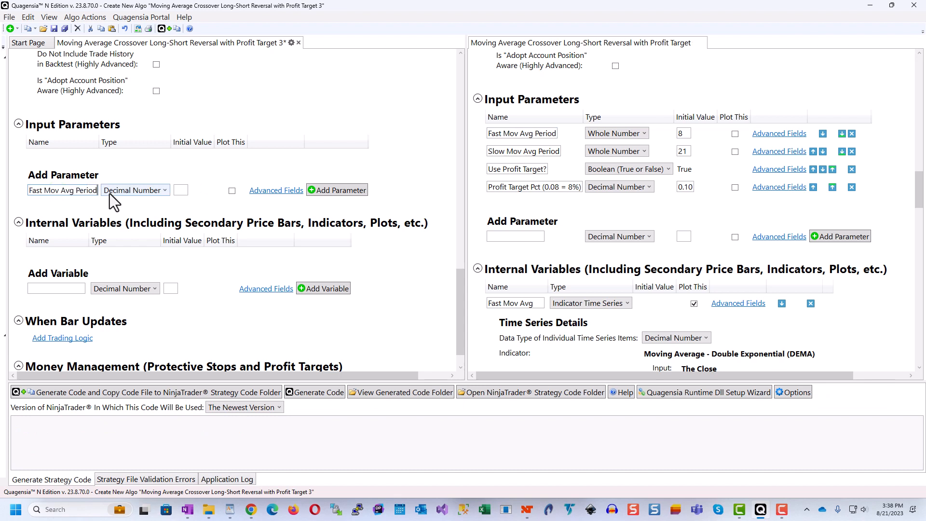
left_click(132, 190)
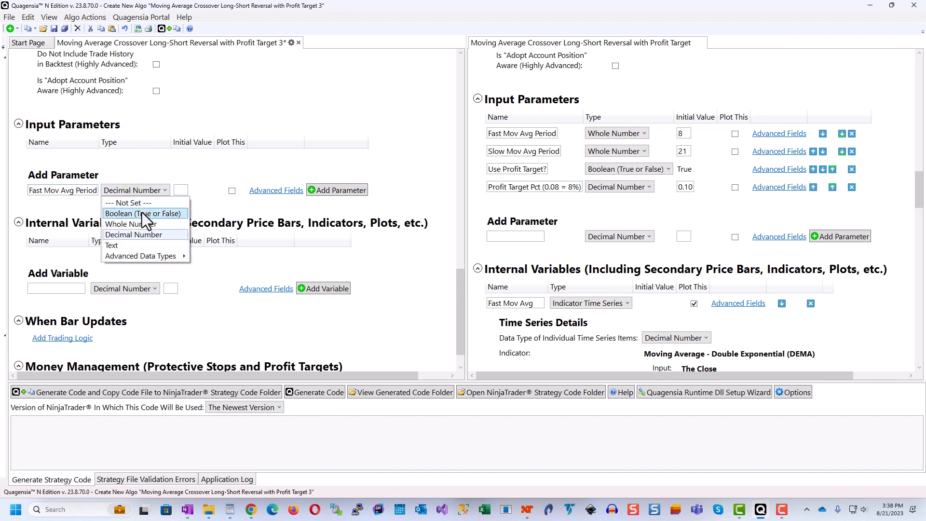
left_click(140, 226)
left_click(171, 191)
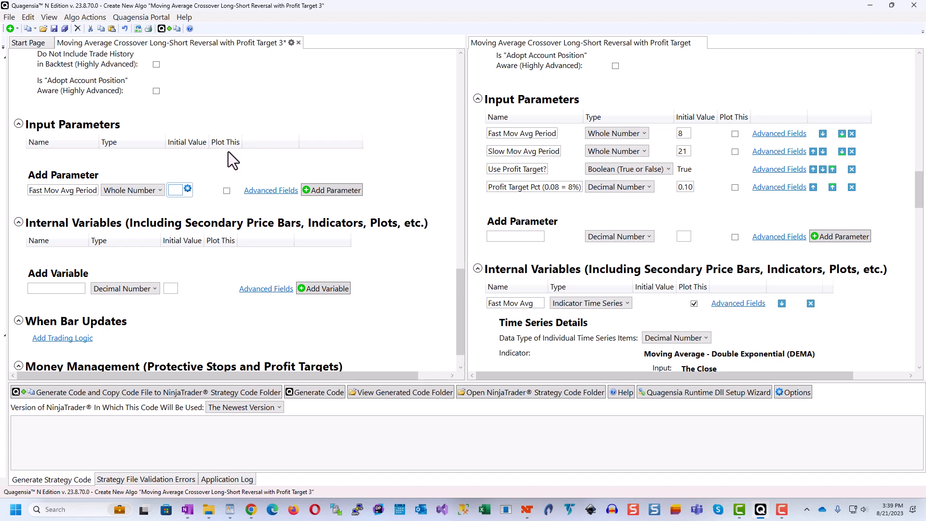
type("8")
left_click(332, 189)
Add a Whole Number input parameter named "Slow Mov Avg Period" with initial value 21 to the new strategy
left_click(530, 151)
key("ctrl+c")
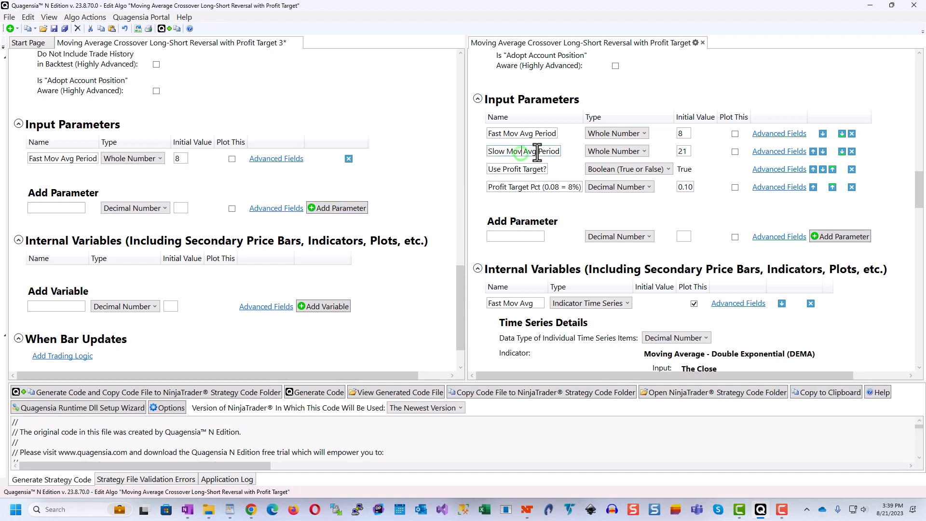
left_click(36, 208)
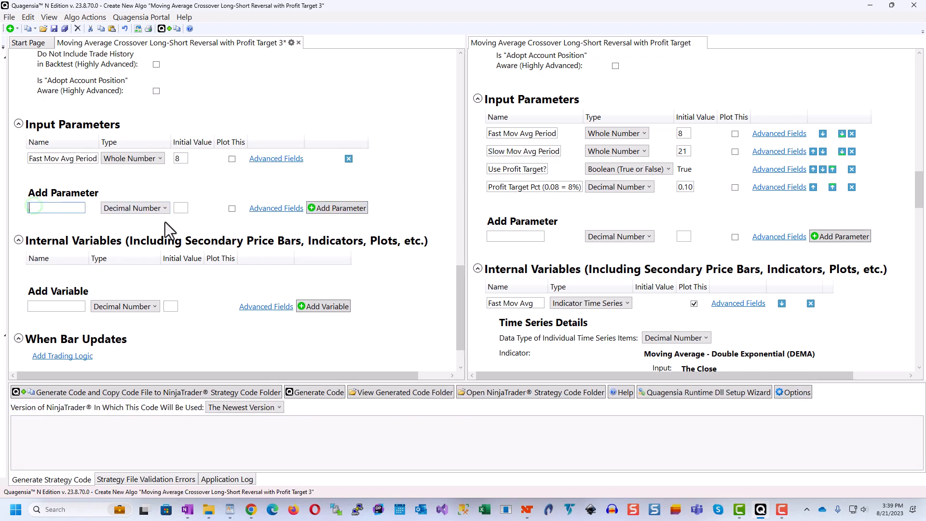
key("ctrl+v")
left_click(129, 208)
left_click(140, 241)
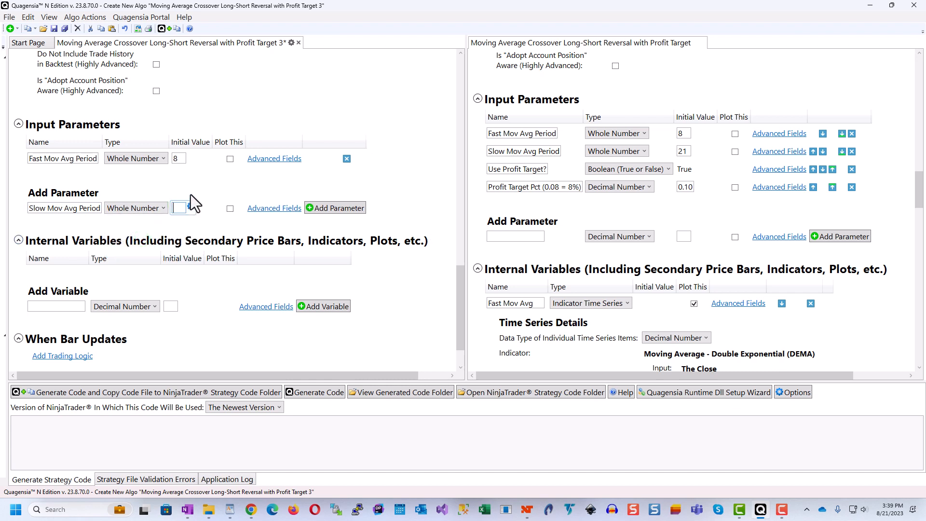
type("21")
left_click(338, 208)
Add a Boolean (True or False) input parameter named "Use Profit Target?" with initial value True to the new strategy
left_click(538, 173)
left_click_drag(546, 170, 488, 168)
key("ctrl+c")
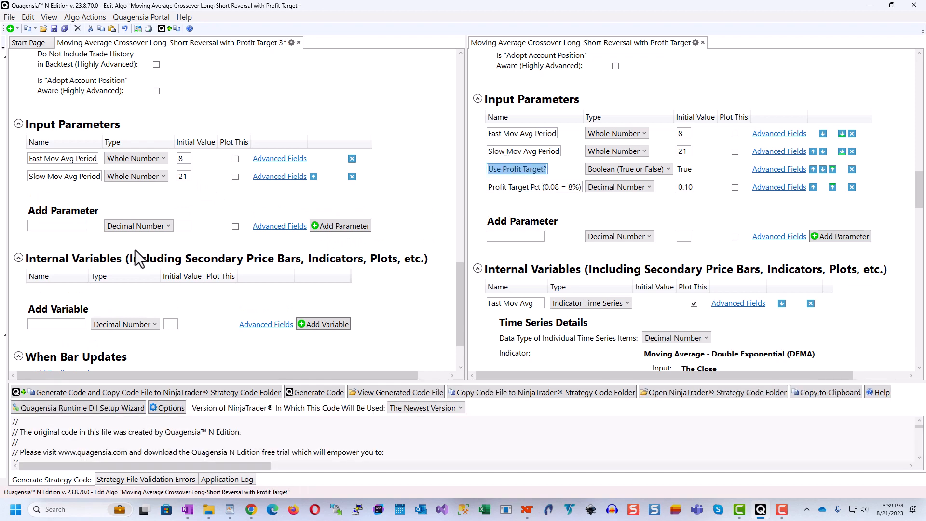
left_click(56, 226)
key("ctrl+v")
left_click(123, 226)
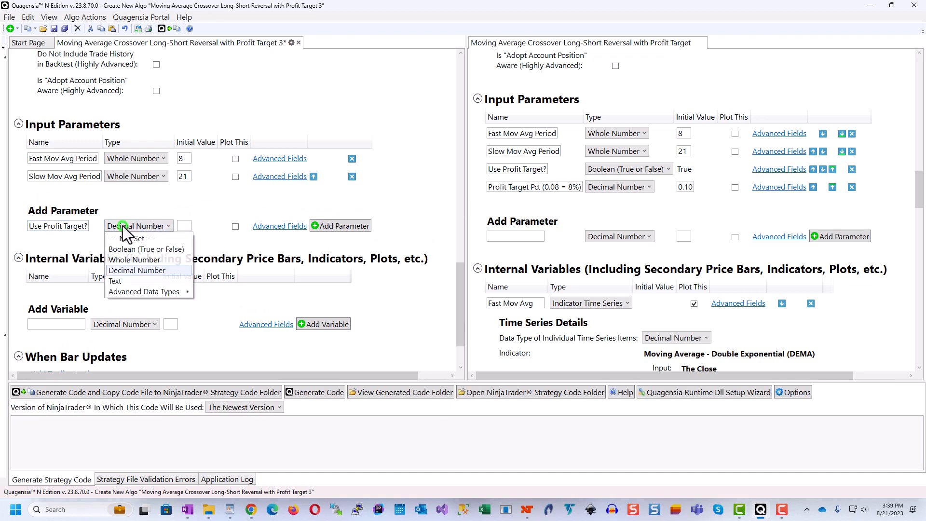
left_click(128, 249)
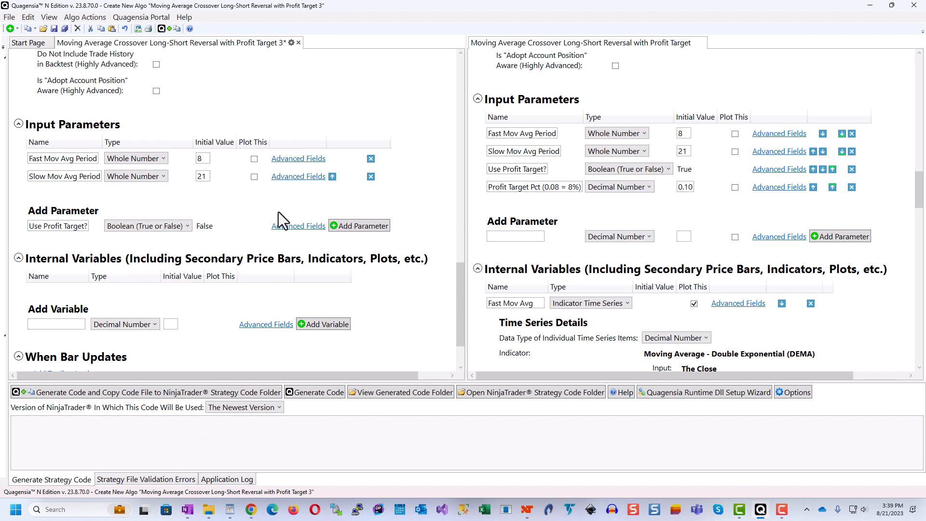
left_click(205, 227)
left_click(362, 226)
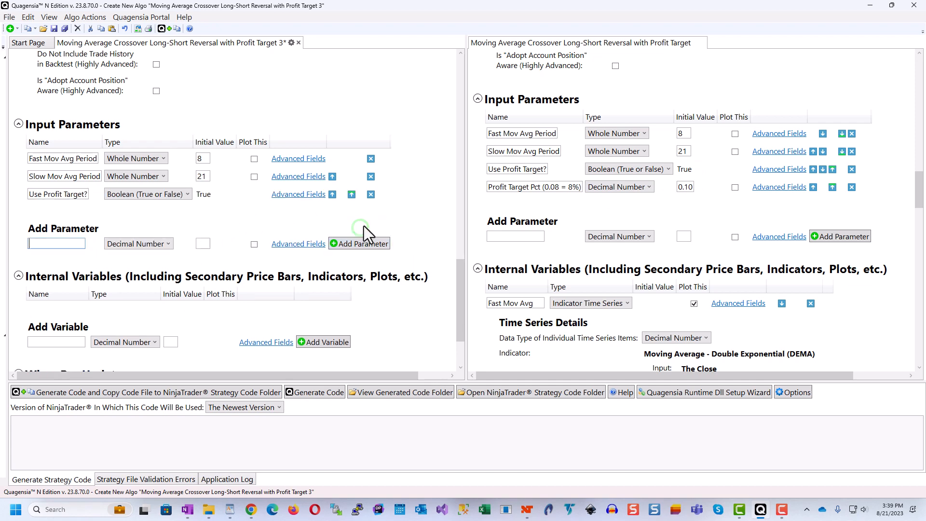
Add a Decimal Number input parameter named "Profit Target Pct (0.08 = 8%)" with initial value 0.10 to the new strategy
left_click(520, 188)
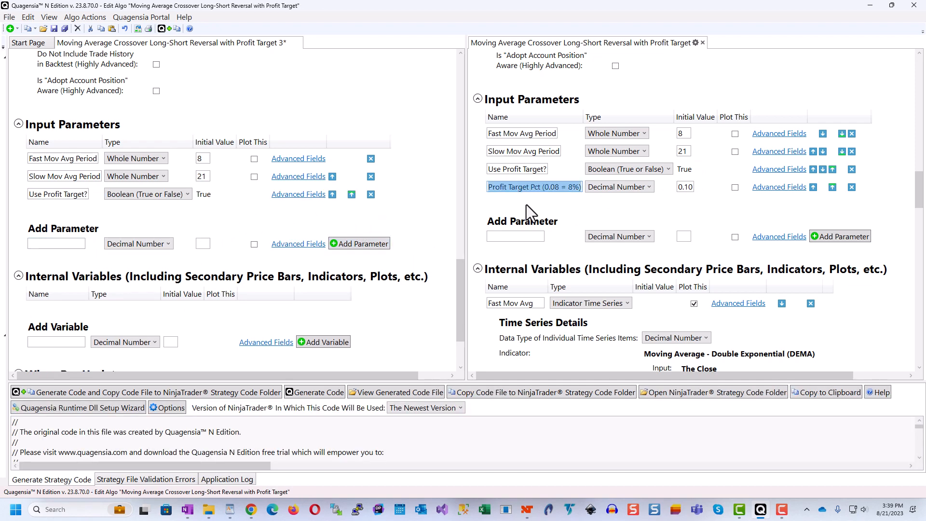
left_click(53, 244)
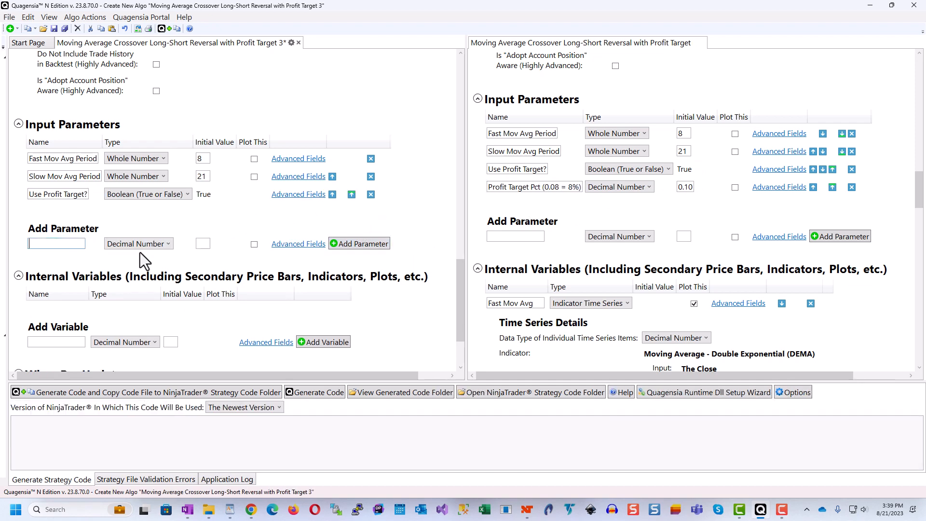
key("ctrl+v")
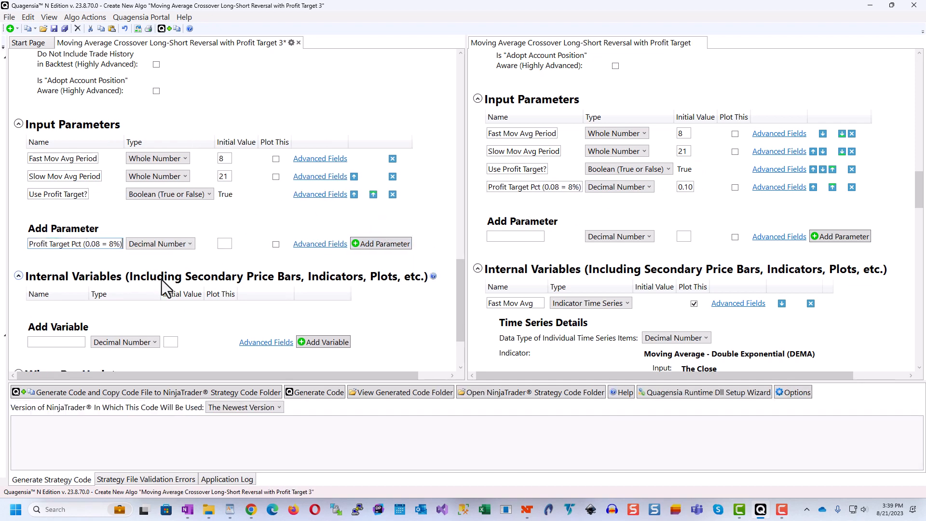
left_click(220, 242)
type("0.10")
left_click(369, 243)
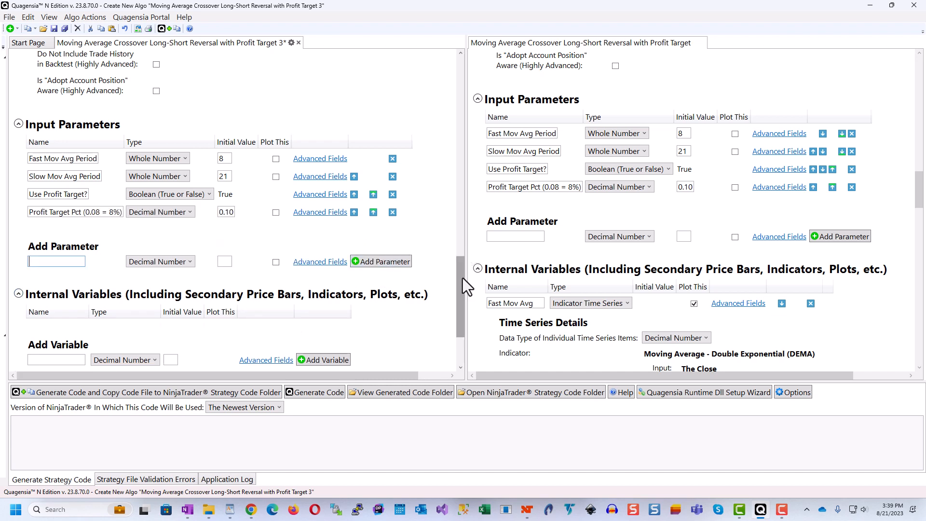
Name the new strategy's first internal variable "Fast Mov Avg", copied from the existing strategy, and make its type Indicator Time Series
left_click_drag(461, 278, 461, 317)
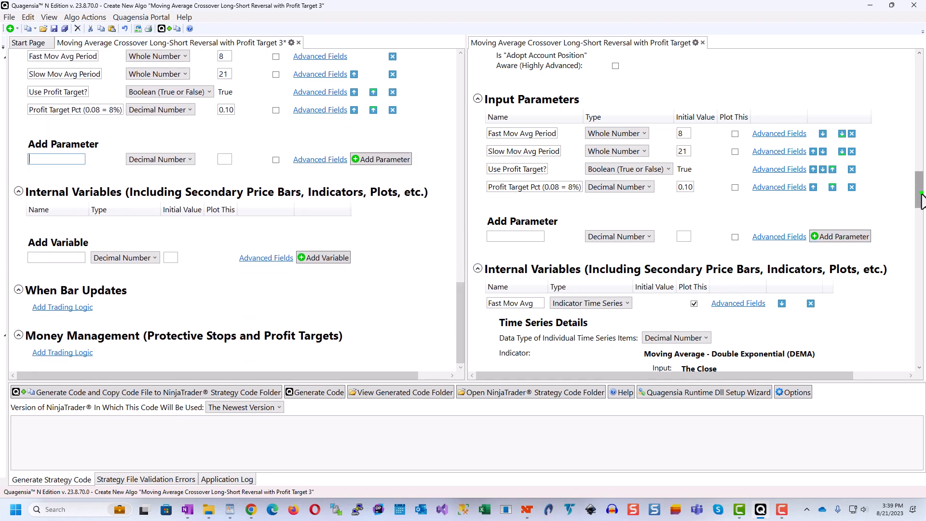
left_click_drag(920, 193, 921, 212)
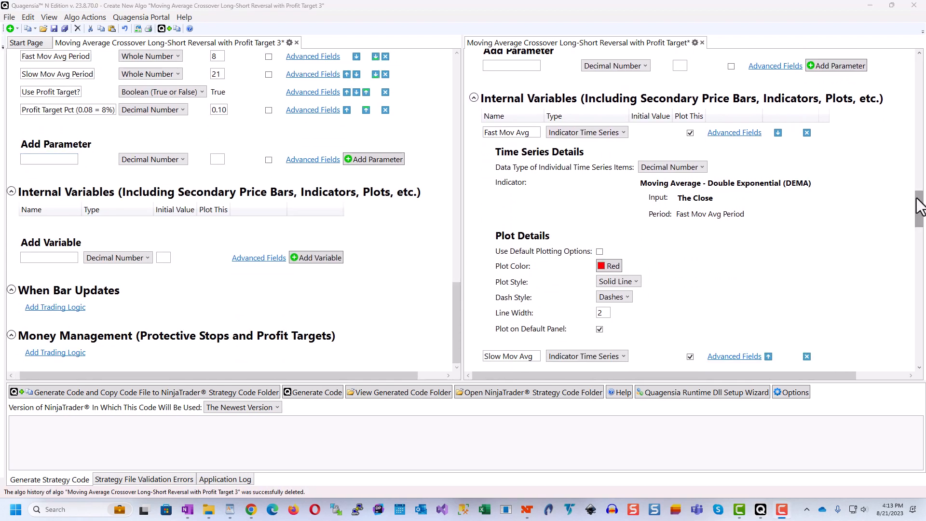
left_click(506, 133)
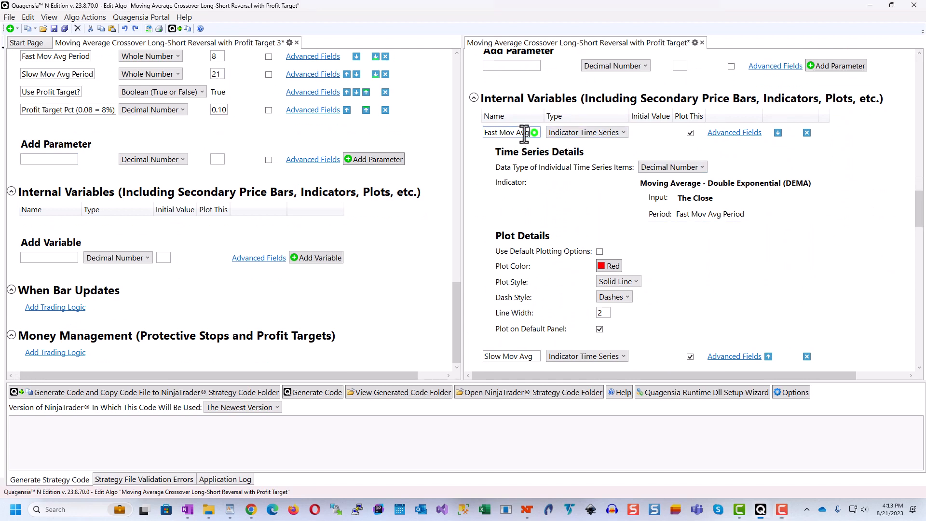
left_click(42, 257)
key("ctrl+v")
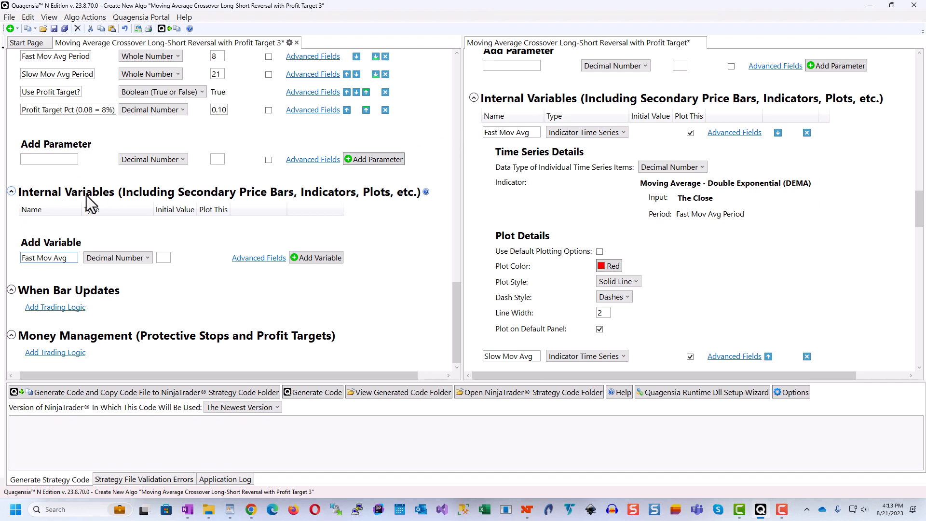
left_click(102, 260)
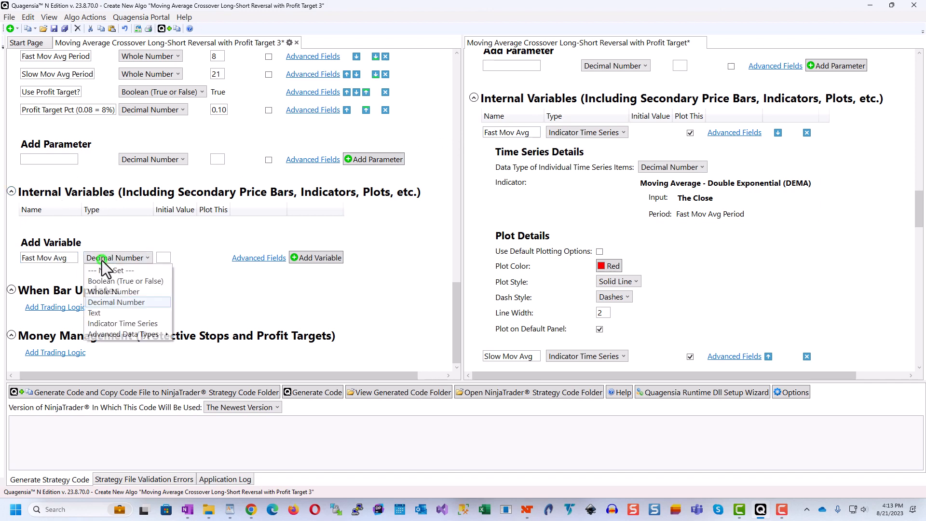
left_click(119, 326)
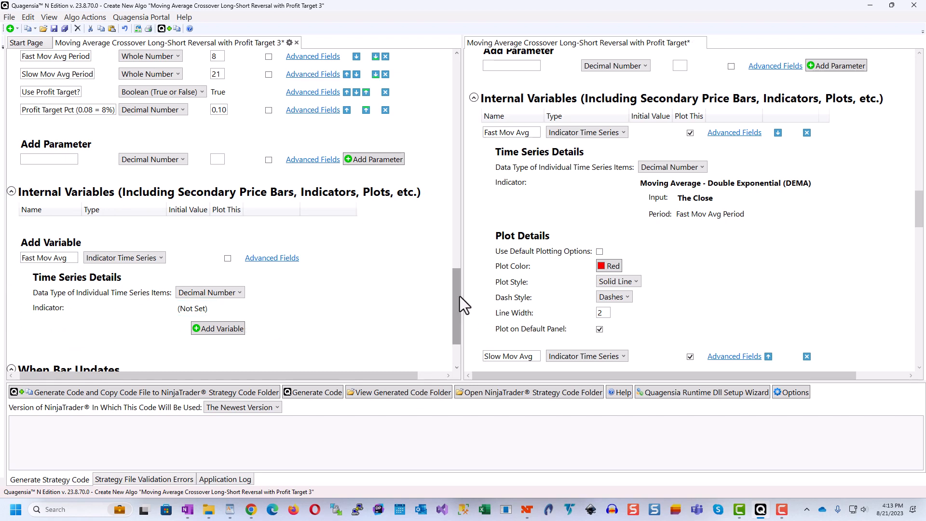
Set the indicator of the Fast Mov Avg variable to Moving Average - Double Exponential (DEMA)
left_click_drag(459, 296, 453, 326)
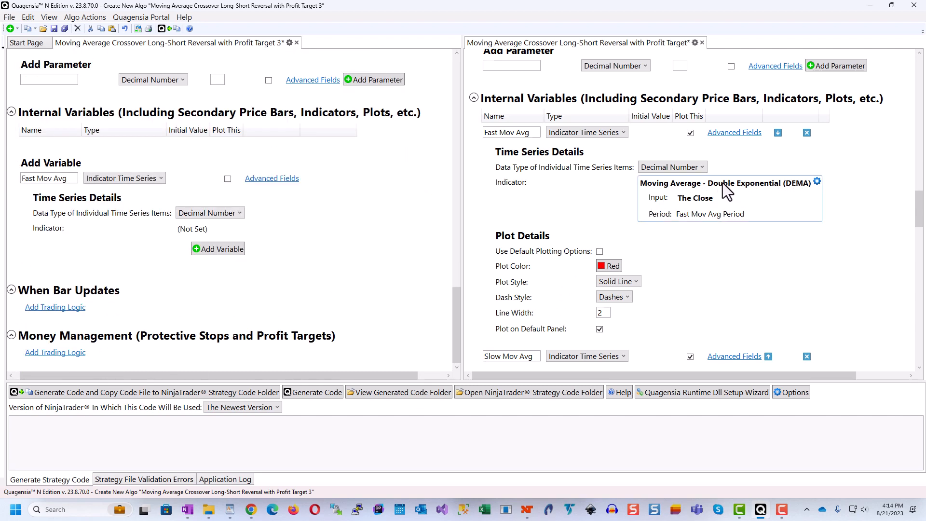
left_click(192, 235)
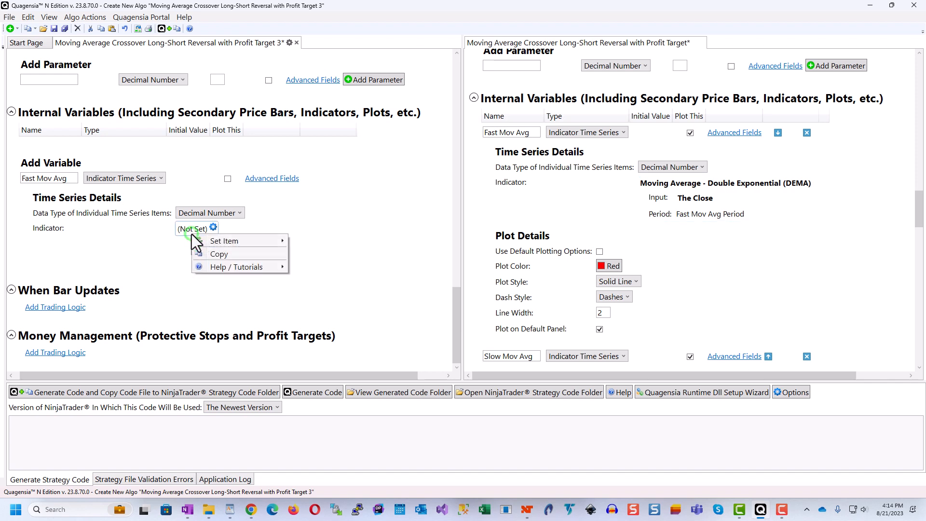
mouse_move(247, 239)
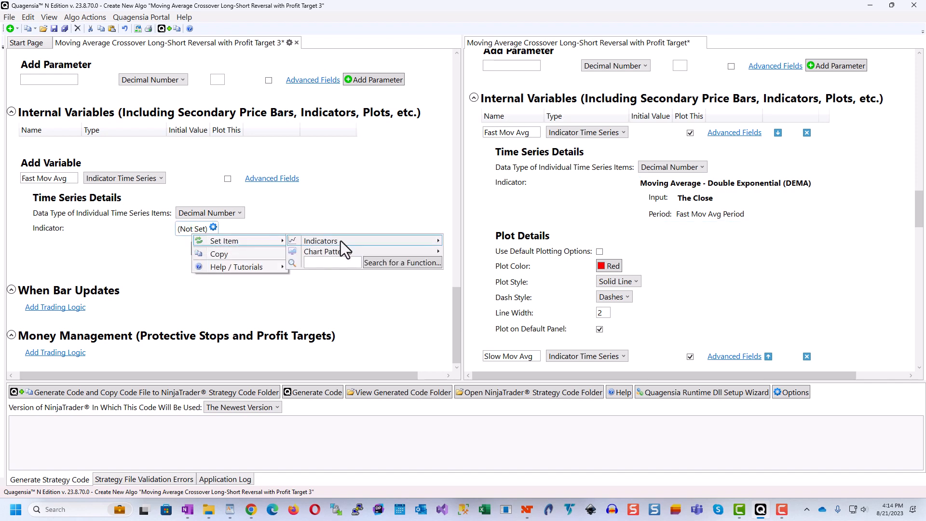
mouse_move(340, 240)
mouse_move(499, 244)
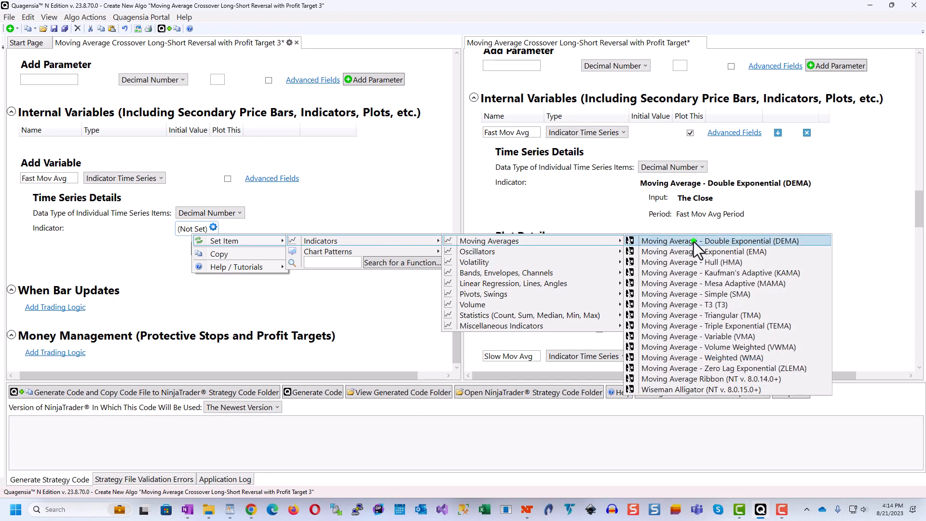
left_click(694, 242)
left_click_drag(455, 300, 454, 307)
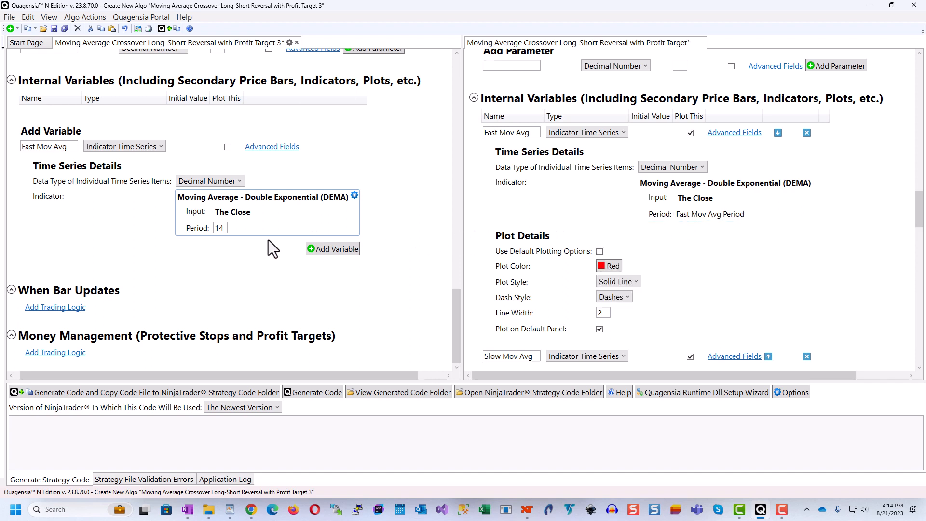
Set the DEMA period to the Fast Mov Avg Period input parameter and add the Fast Mov Avg variable to the new strategy
left_click(231, 226)
mouse_move(254, 235)
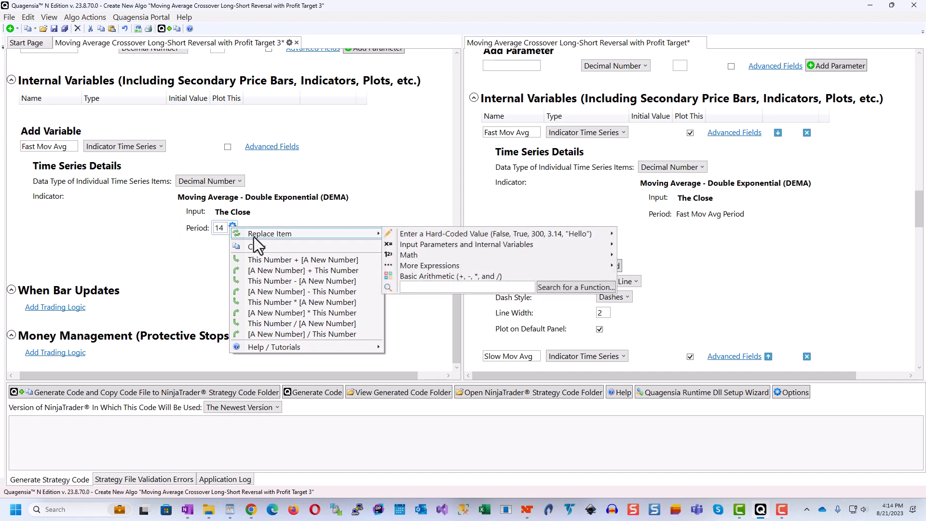
mouse_move(485, 246)
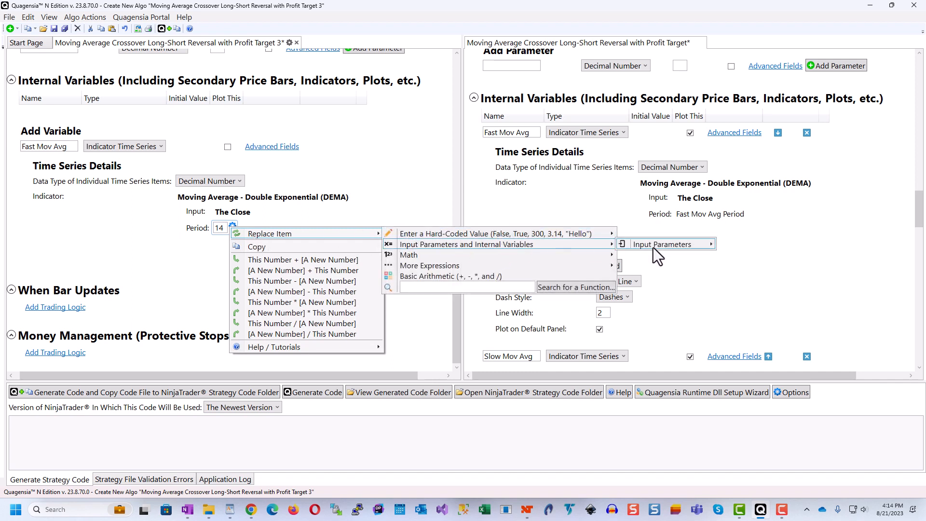
mouse_move(658, 247)
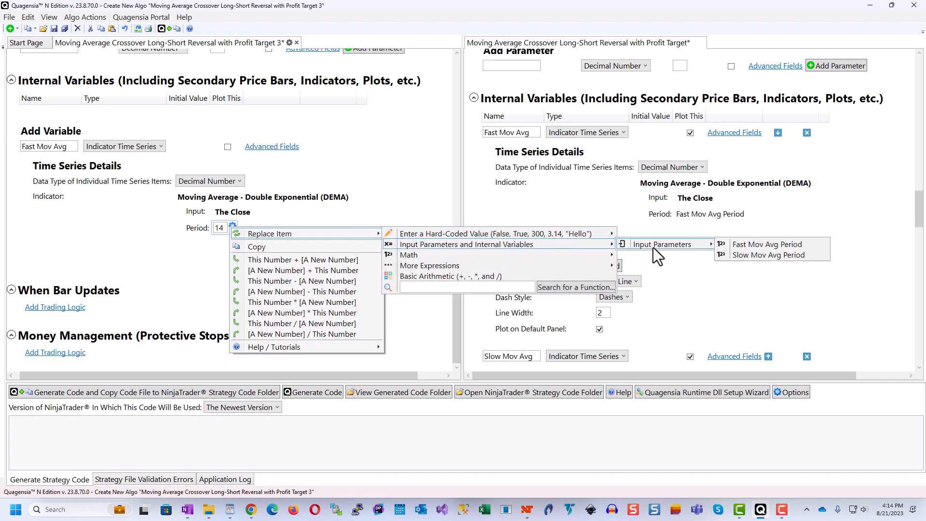
left_click(777, 244)
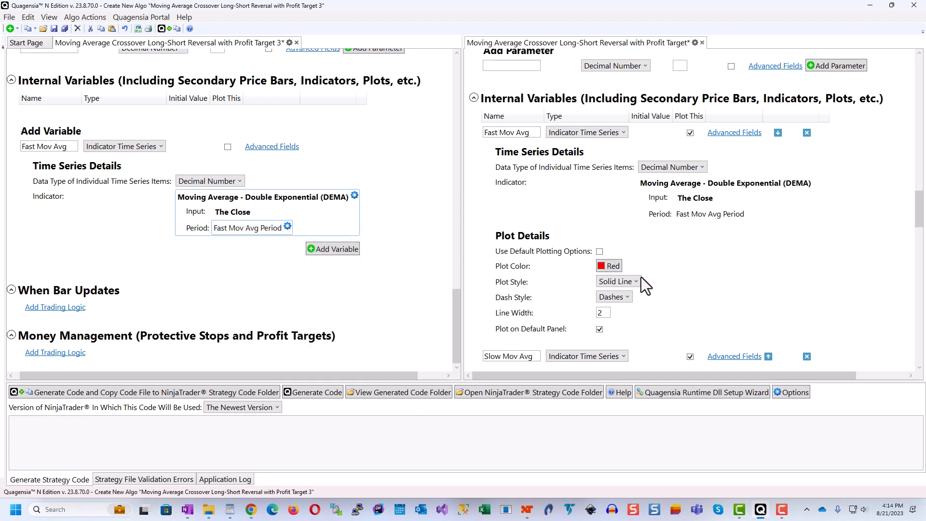
left_click(337, 250)
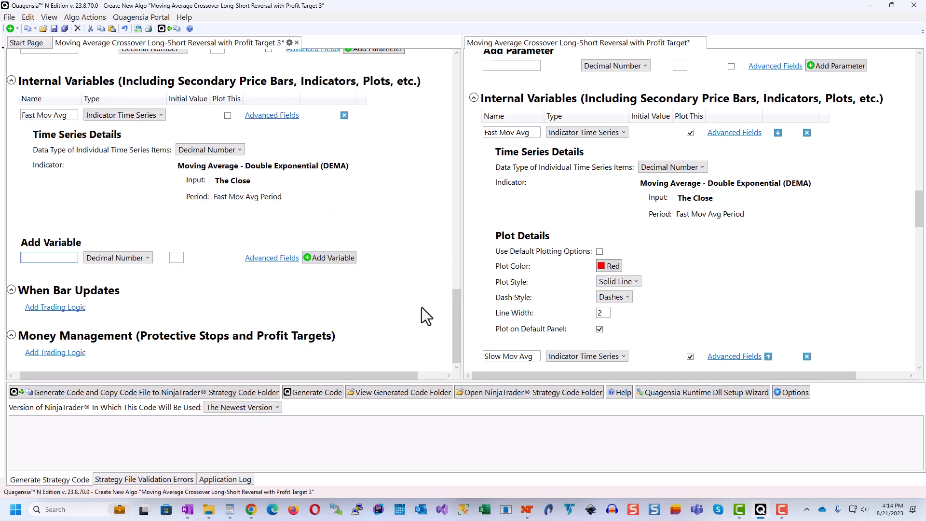
Enable plotting for the Fast Mov Avg variable, turn off its default plotting options and set the plot color to Lime
left_click(228, 115)
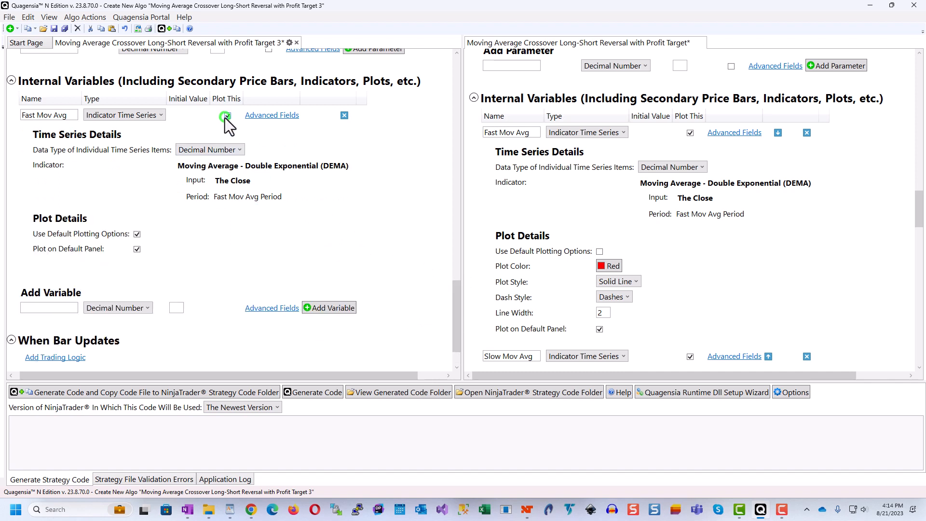
left_click(137, 234)
left_click_drag(454, 285, 456, 309)
left_click(146, 140)
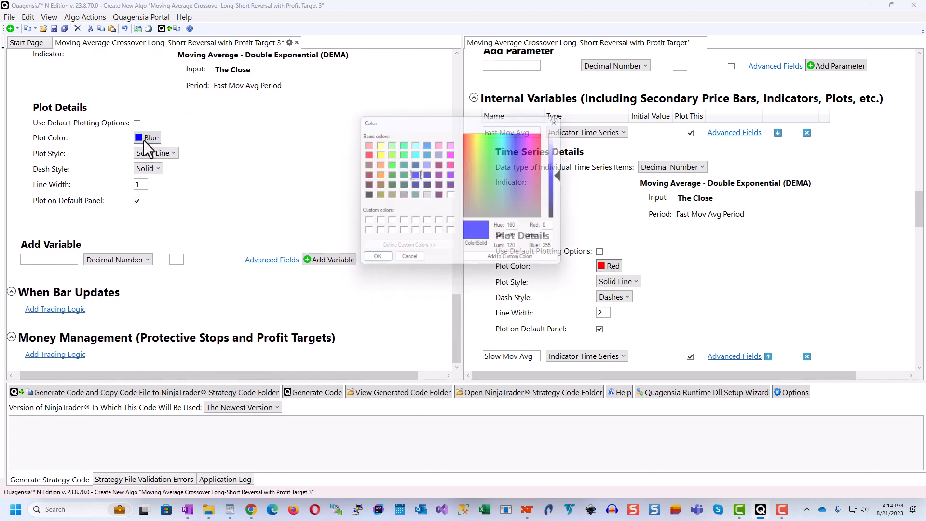
left_click(388, 164)
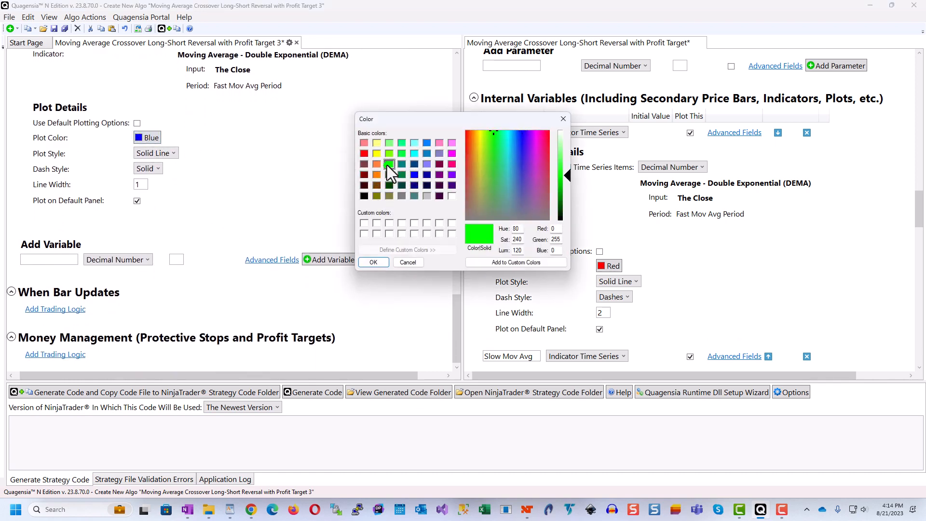
left_click(372, 263)
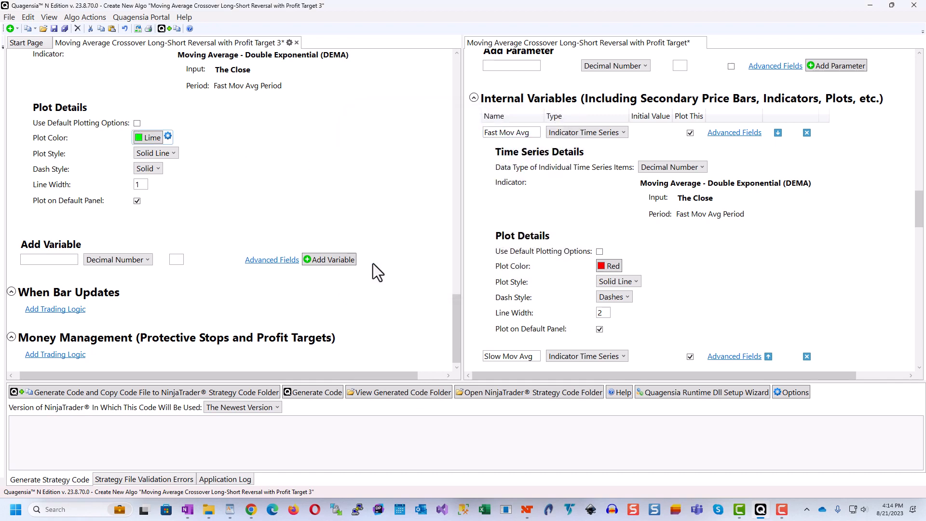
Set the Fast Mov Avg plot's dash style to Dots and its line width to 3
right_click(150, 175)
left_click(149, 171)
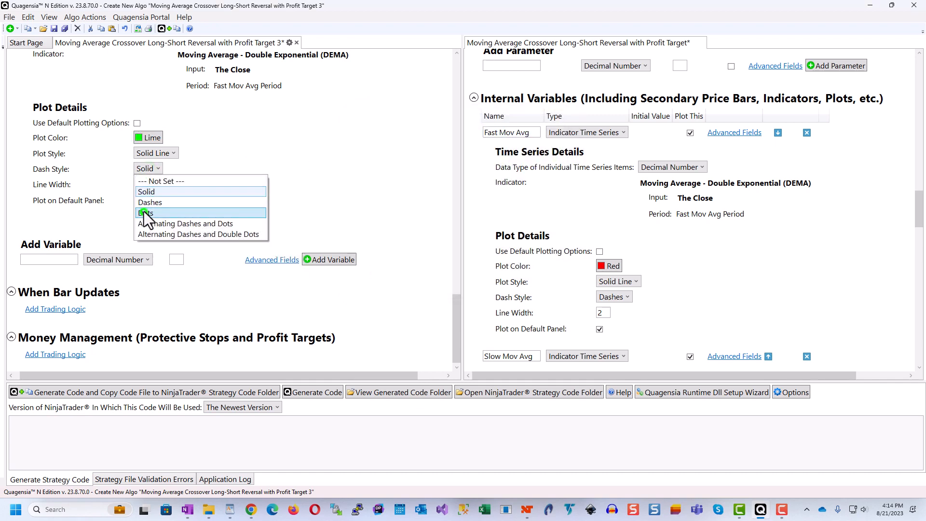
left_click(143, 212)
left_click(138, 184)
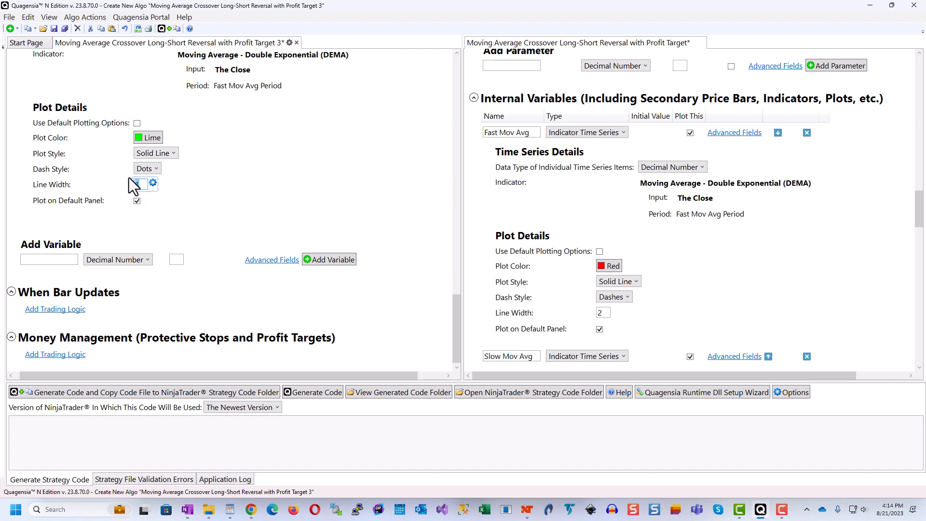
type("3")
scroll(456, 325, "down", 1)
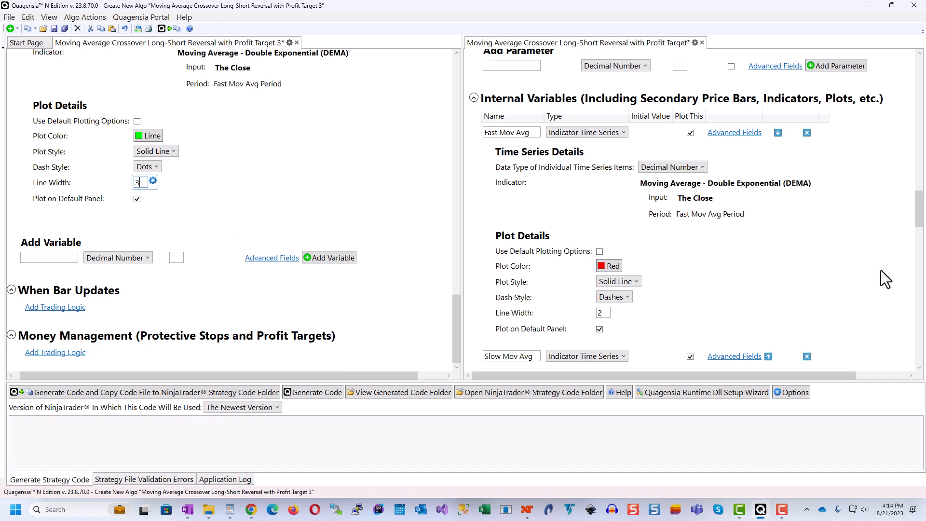
Name the new strategy's second internal variable "Slow Mov Avg", copied from the existing strategy, and make its type Indicator Time Series
left_click_drag(921, 236, 920, 249)
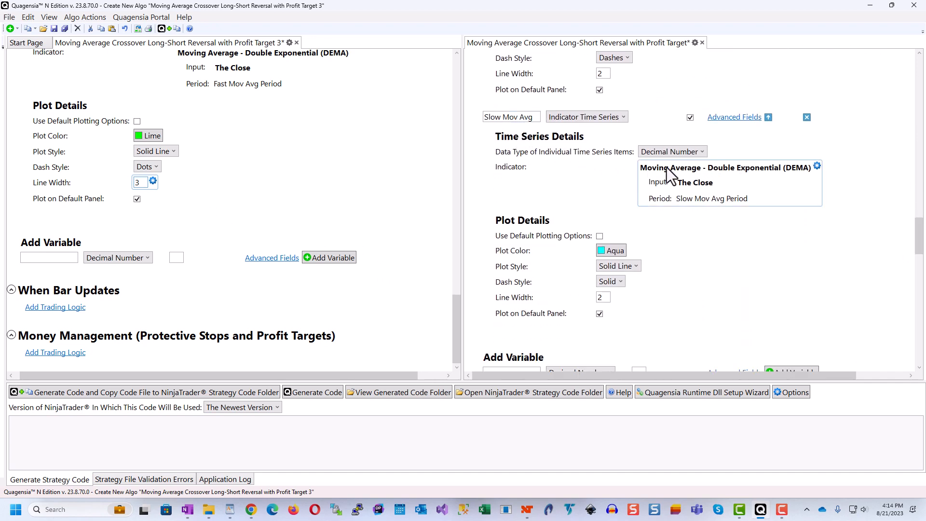
triple_click(533, 117)
key("ctrl+c")
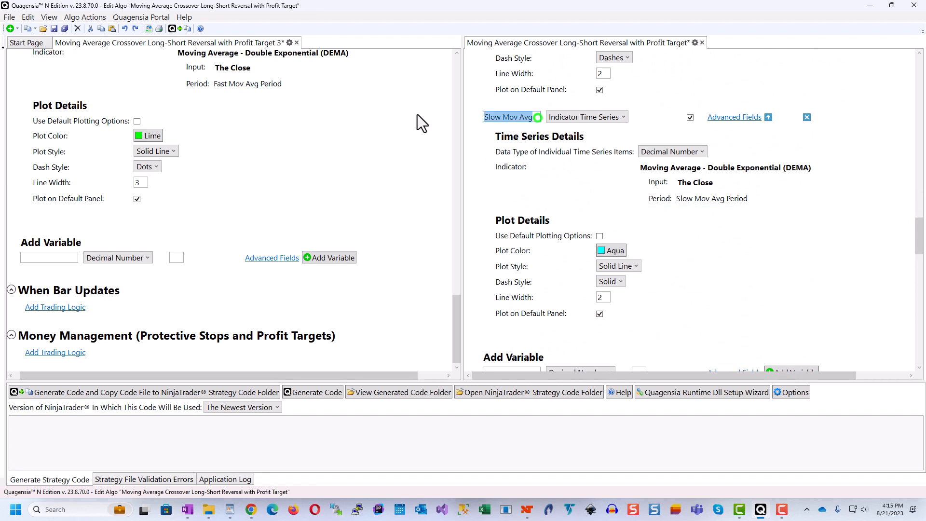
left_click(50, 257)
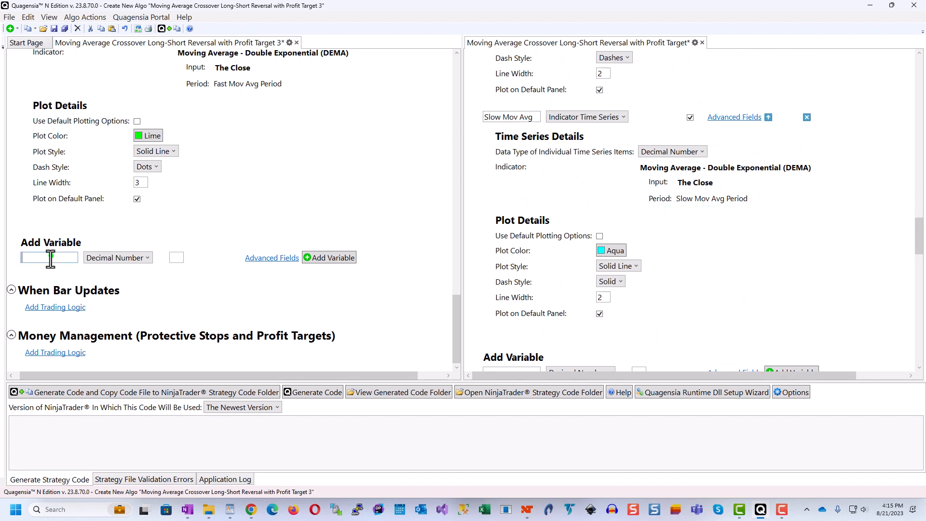
key("ctrl+v")
left_click(107, 259)
left_click(111, 322)
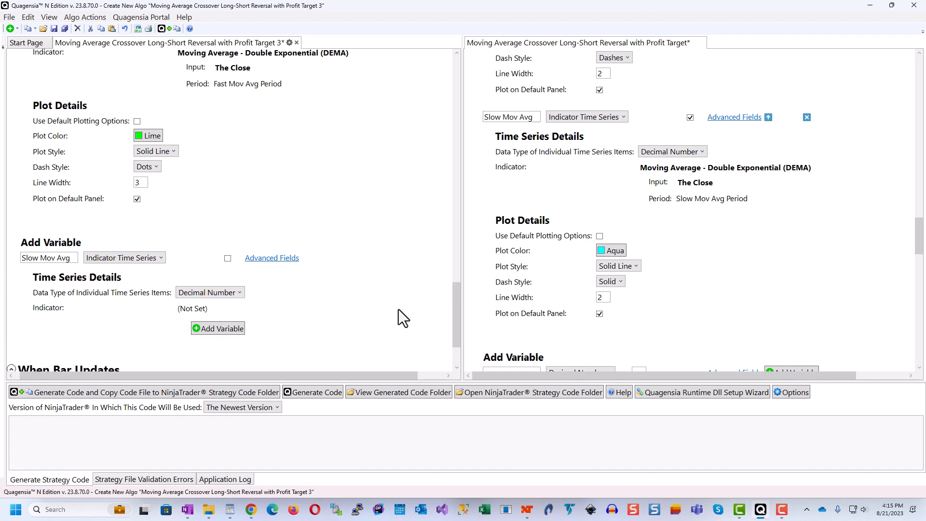
Set the Slow Mov Avg indicator to Moving Average - Double Exponential (DEMA) and add the variable to the new strategy
left_click_drag(454, 297, 450, 325)
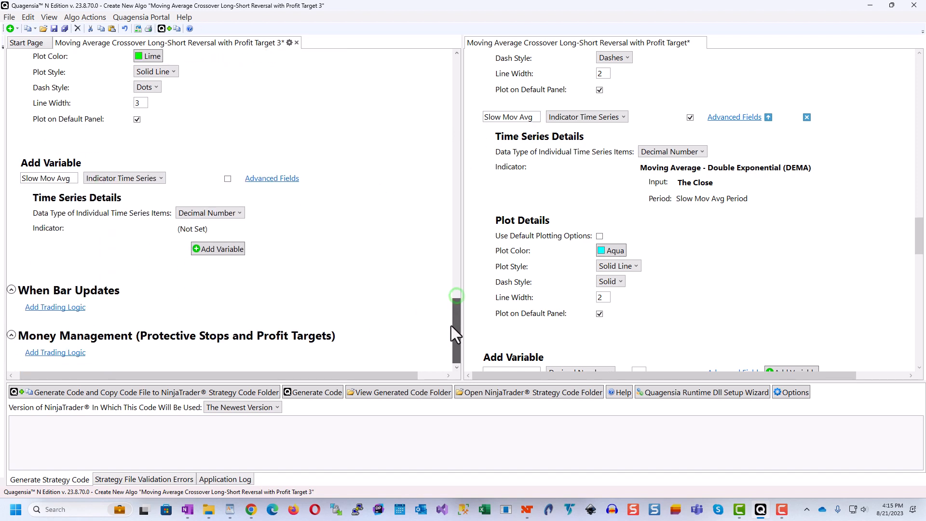
left_click(186, 227)
mouse_move(222, 234)
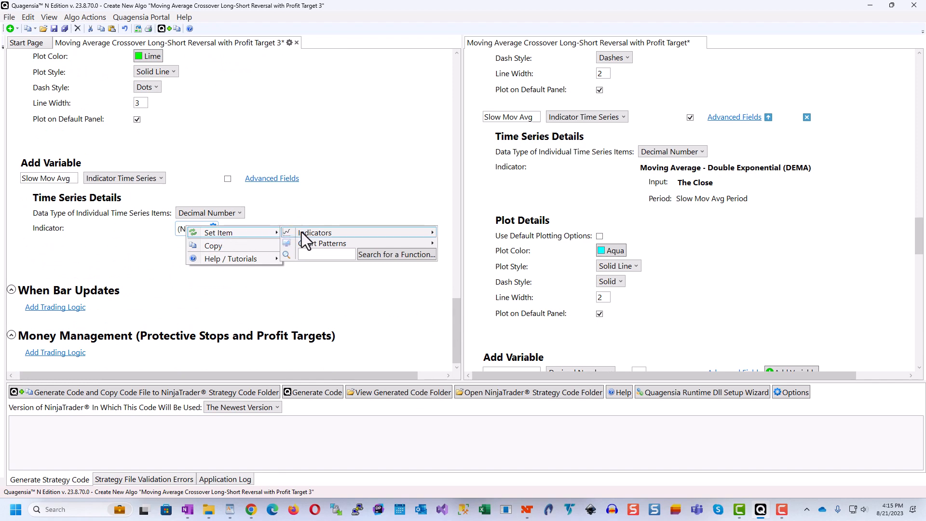
mouse_move(306, 236)
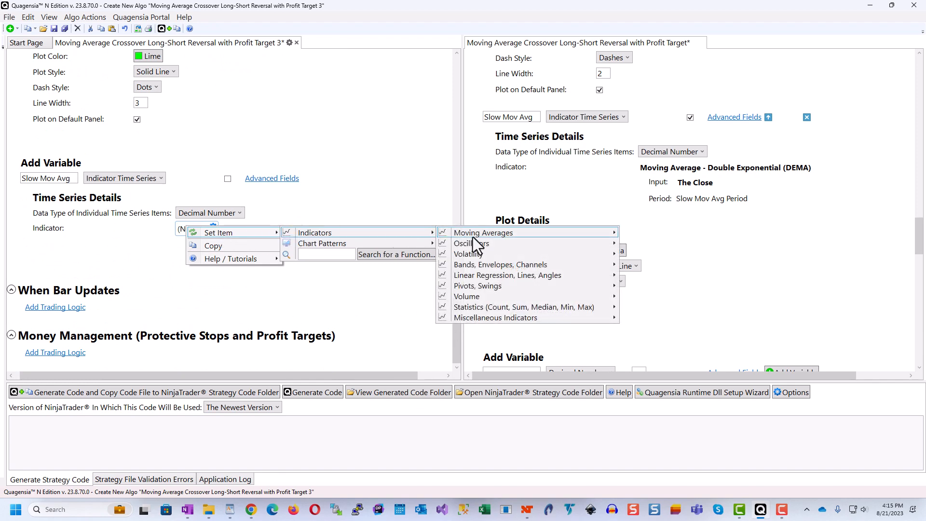
mouse_move(496, 236)
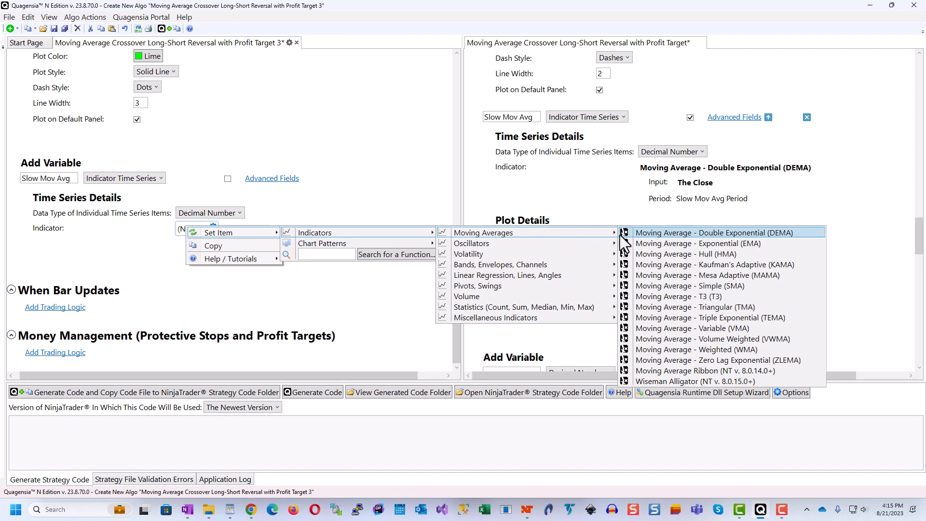
mouse_move(594, 247)
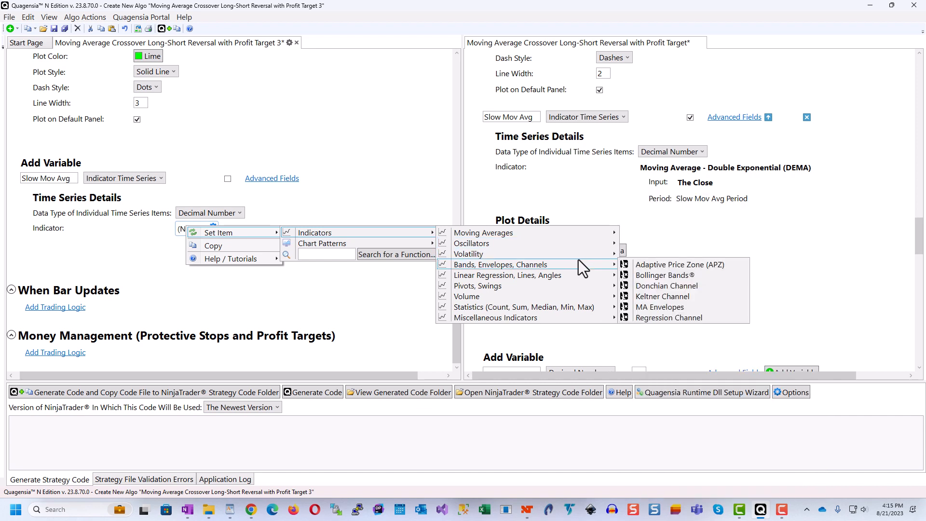
mouse_move(567, 275)
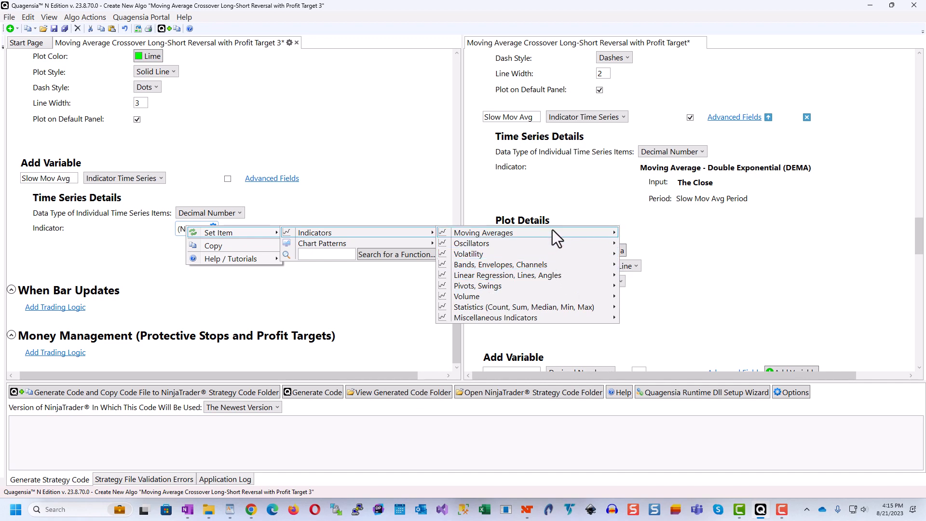
mouse_move(552, 230)
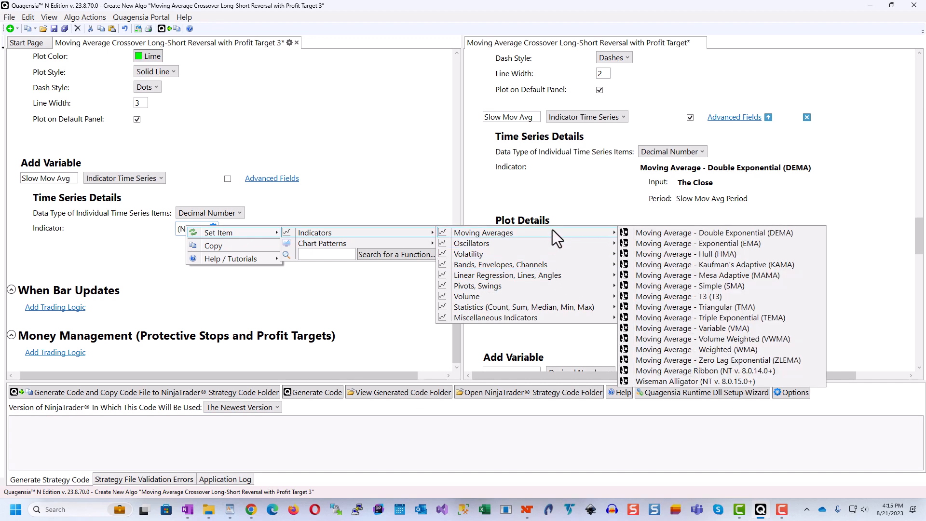
left_click(684, 234)
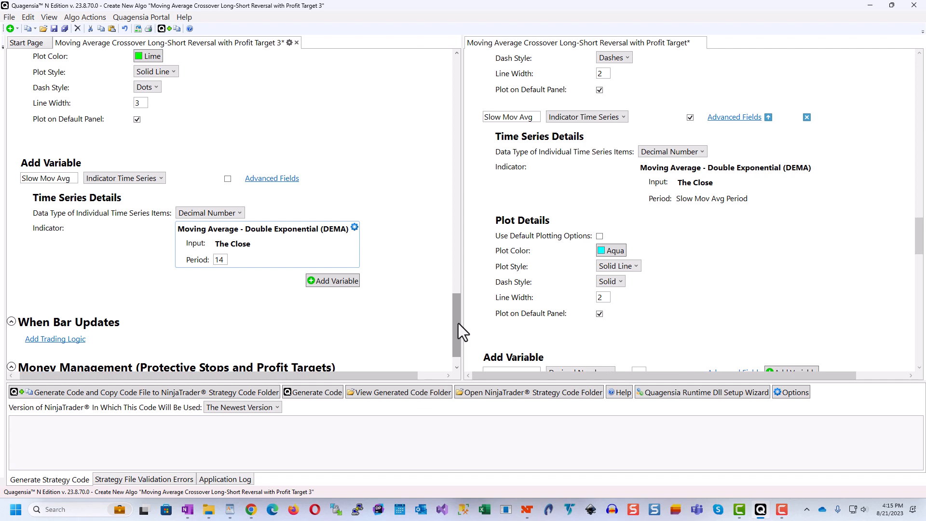
scroll(458, 330, "down", 1)
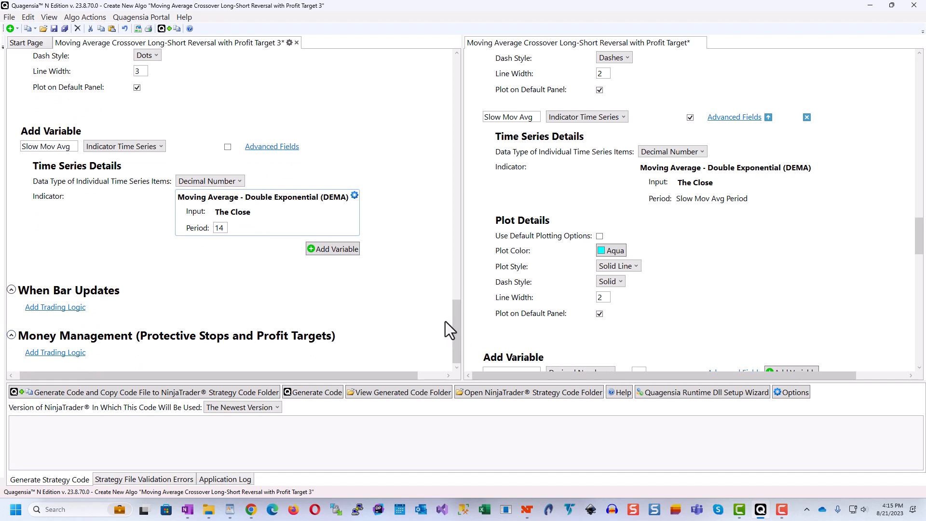
left_click(333, 249)
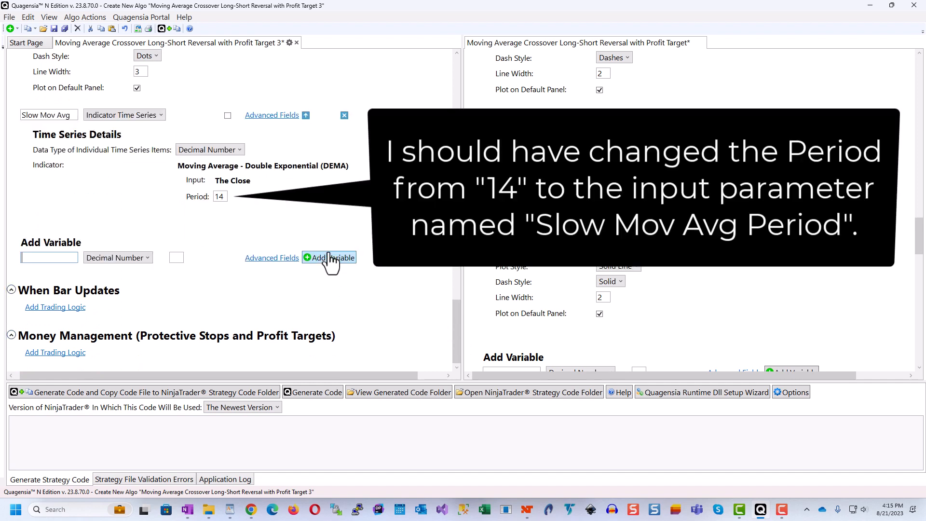
Plot the Slow Mov Avg variable with non-default plotting options, using the color Green and a line width of 2
left_click(227, 115)
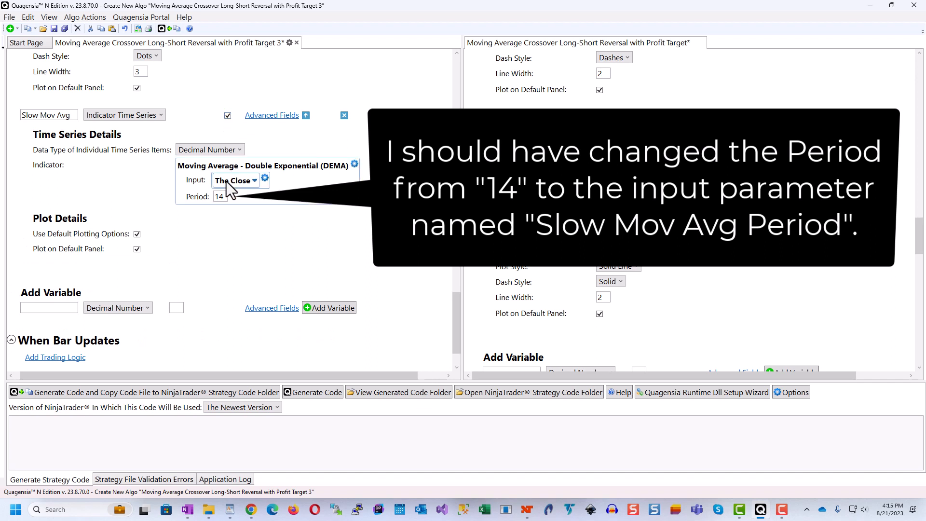
left_click(136, 233)
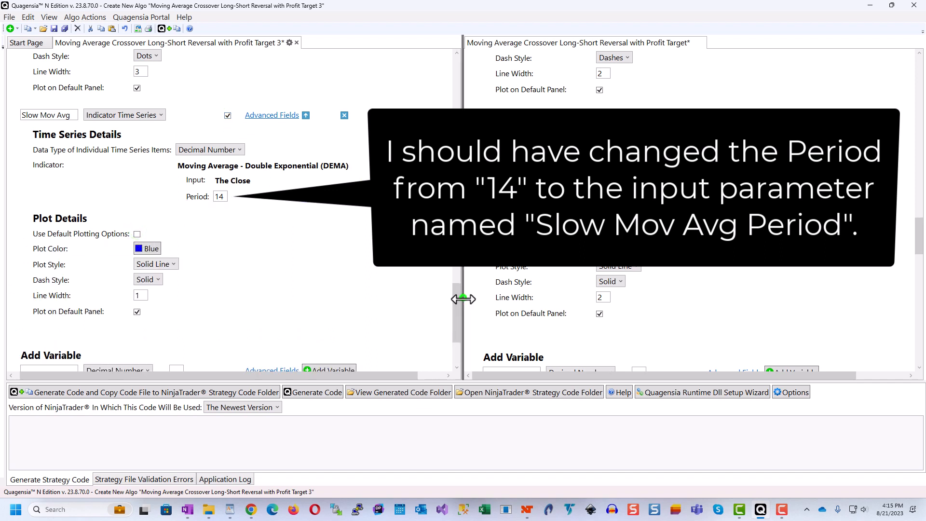
left_click_drag(460, 302, 458, 319)
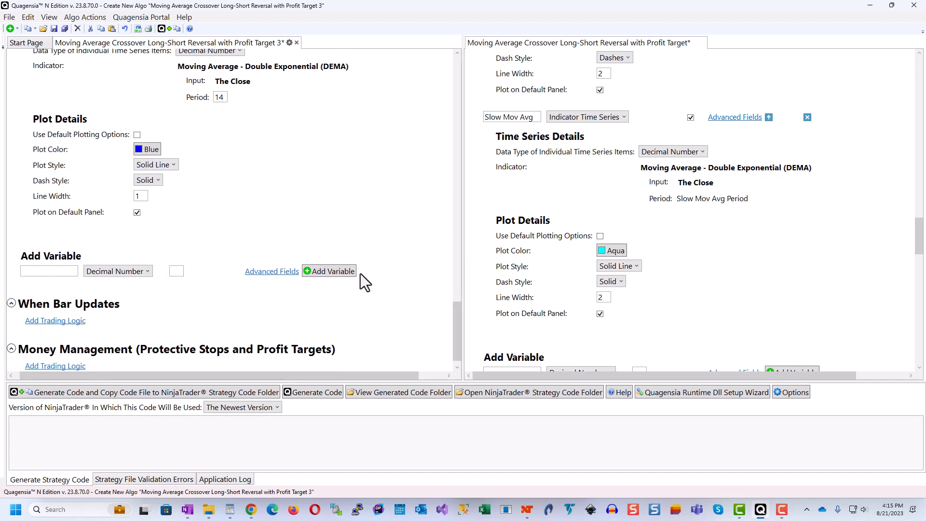
left_click(144, 149)
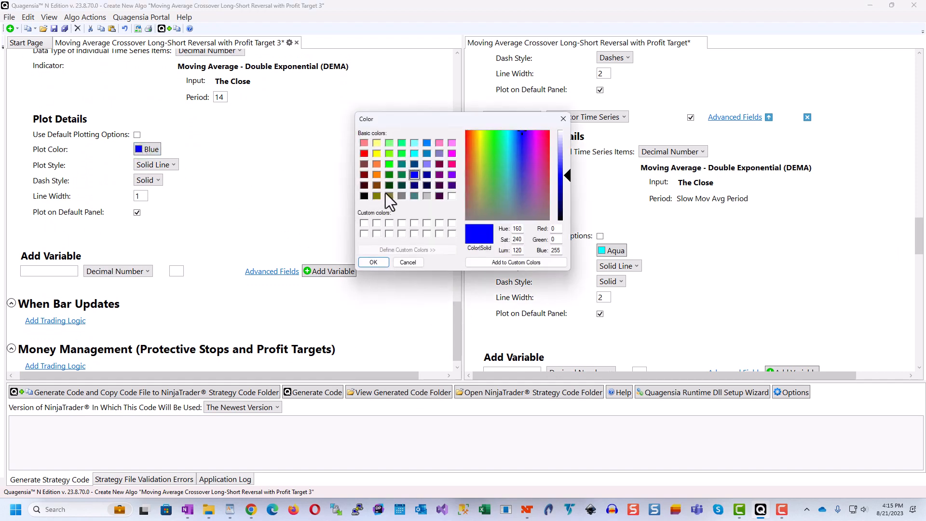
left_click(390, 175)
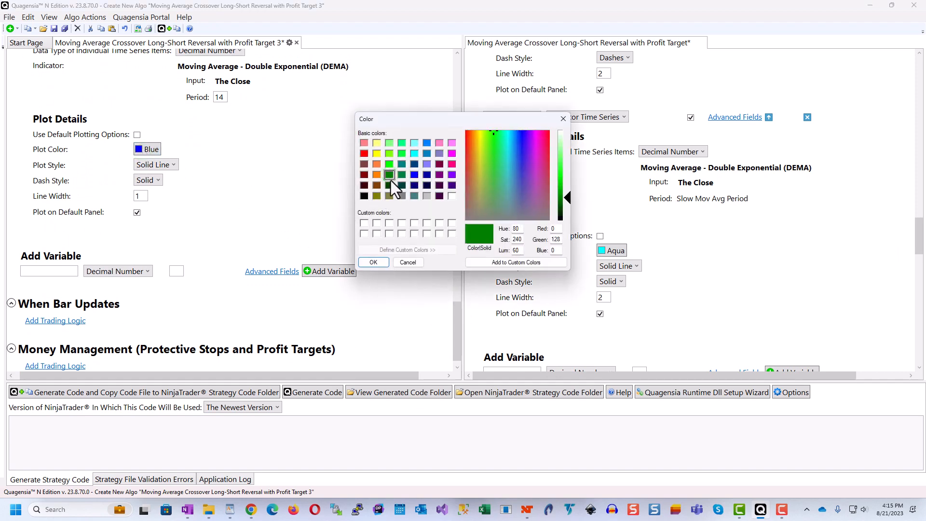
left_click(371, 262)
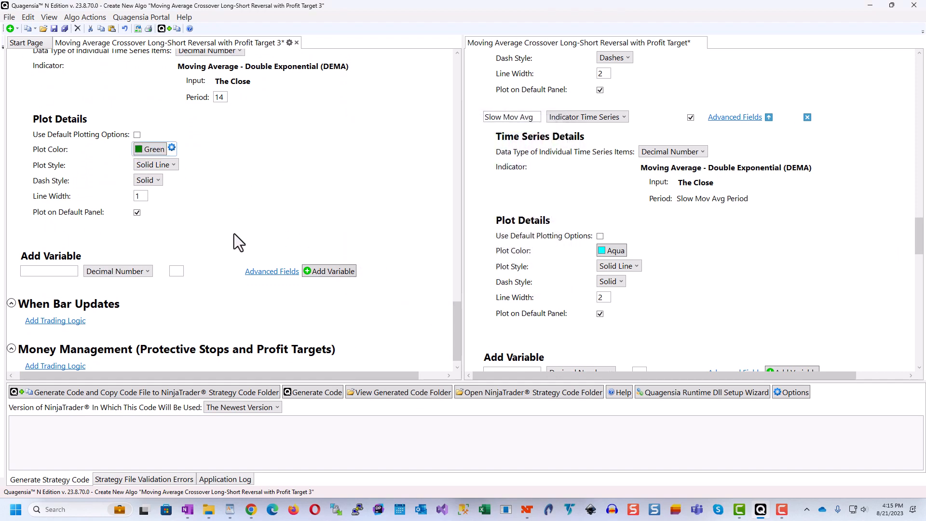
left_click(136, 195)
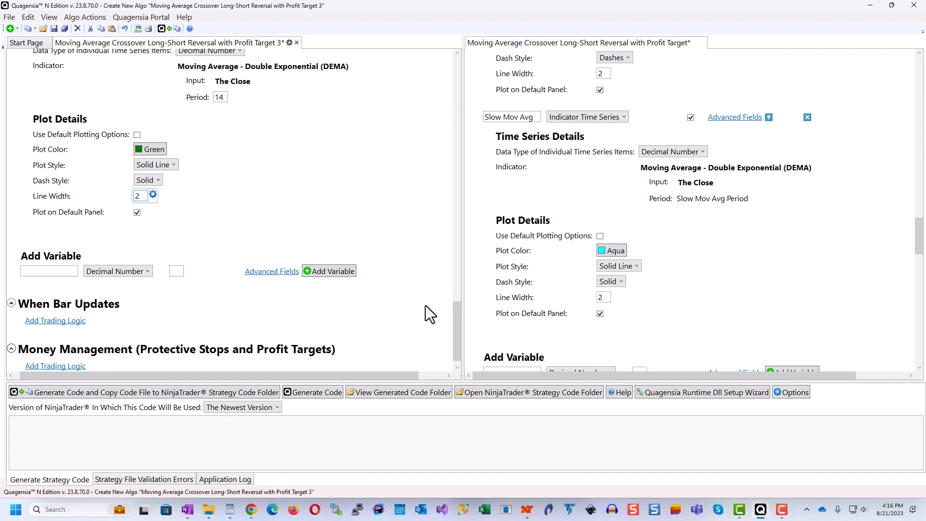
left_click_drag(457, 316, 459, 331)
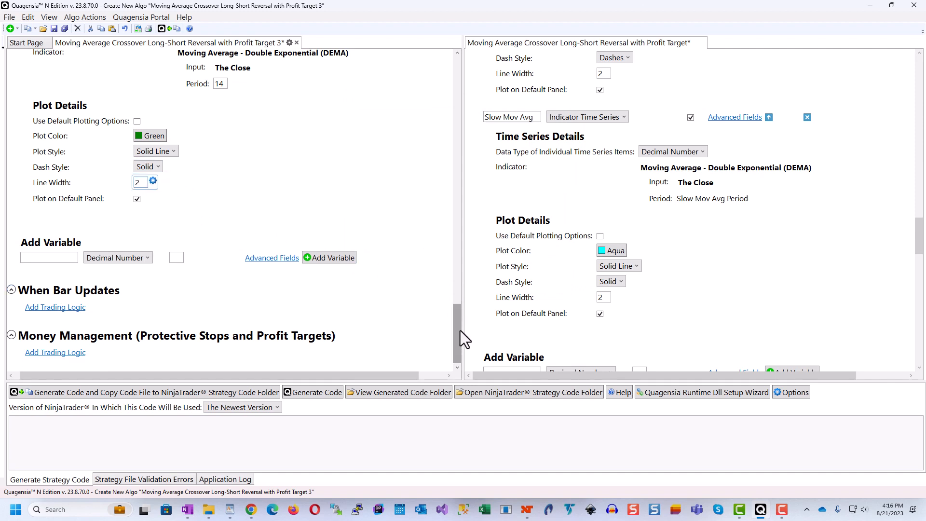
left_click(919, 236)
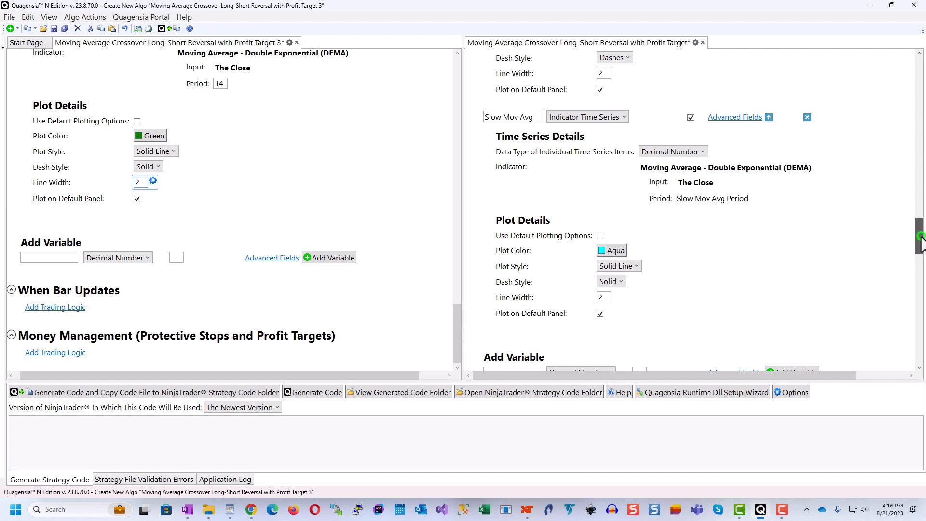
Review the existing strategy's When Bar Updates logic and add a Conditional Trading Logic (If... Else If Block) to the new strategy's When Bar Updates section
left_click_drag(920, 237, 919, 282)
left_click(455, 323)
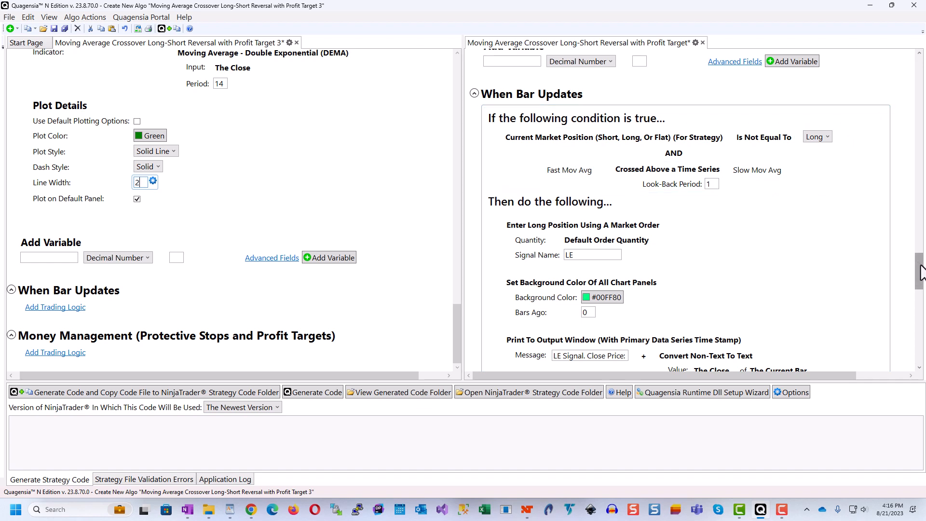
left_click_drag(921, 272, 911, 309)
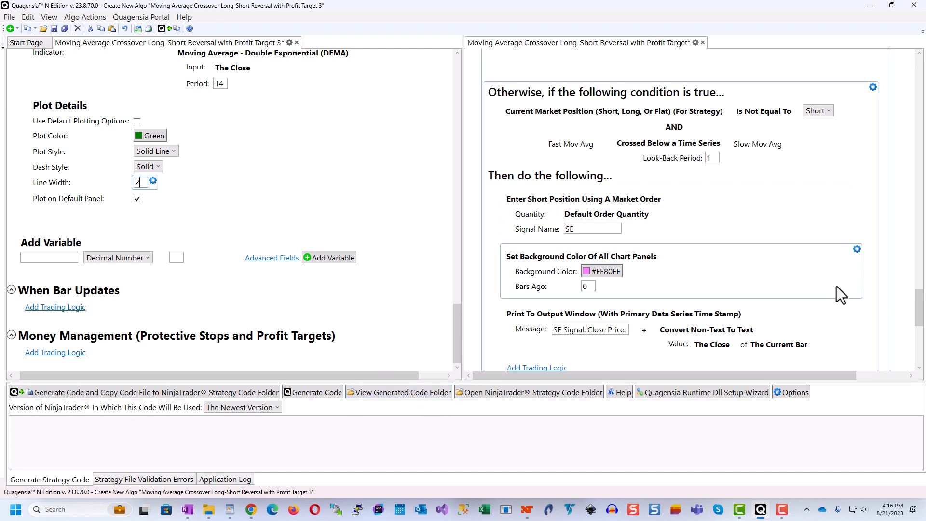
left_click_drag(920, 313, 919, 292)
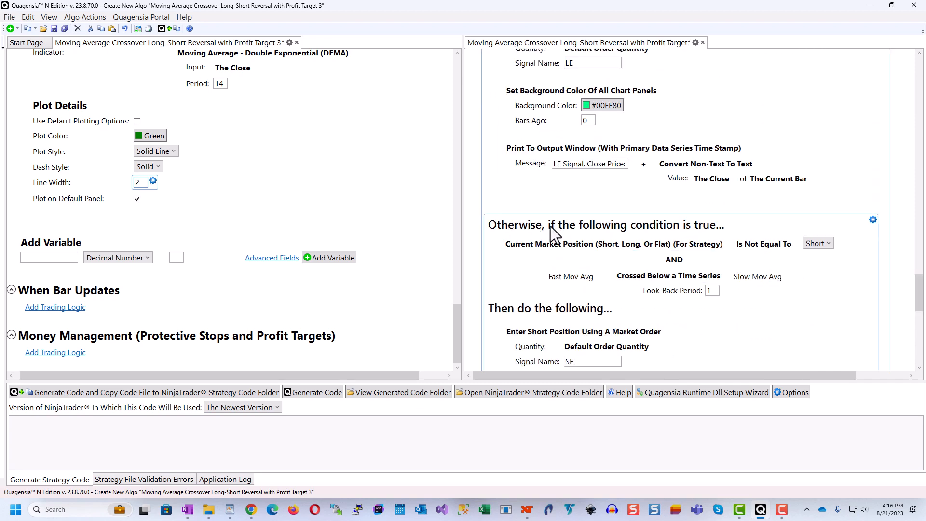
left_click(42, 310)
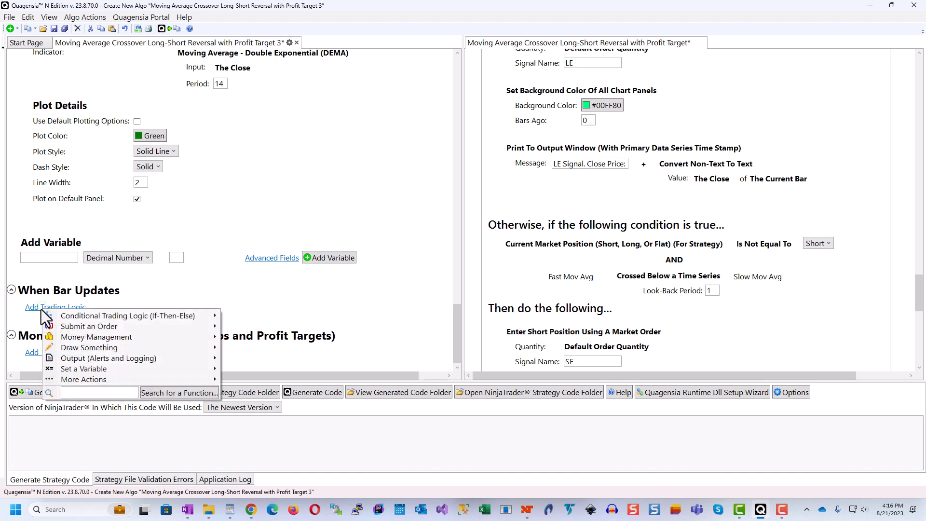
mouse_move(77, 318)
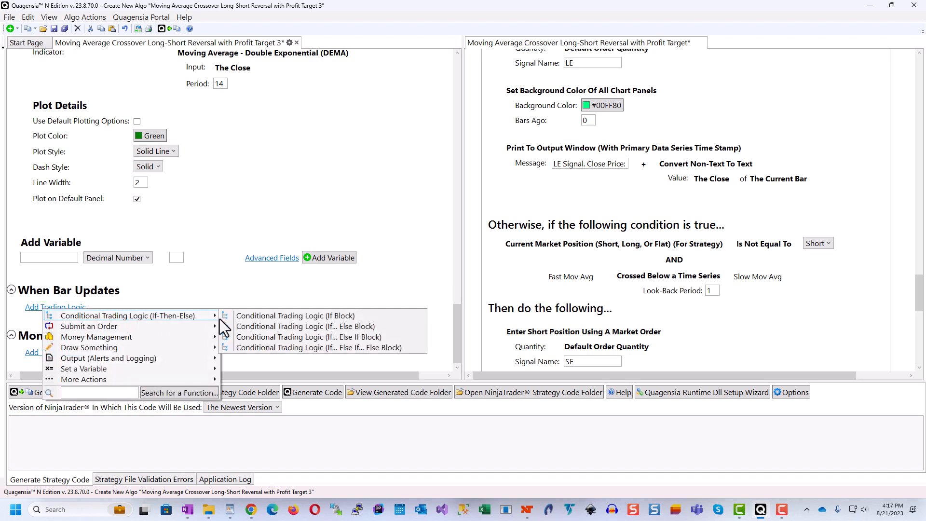
left_click(342, 336)
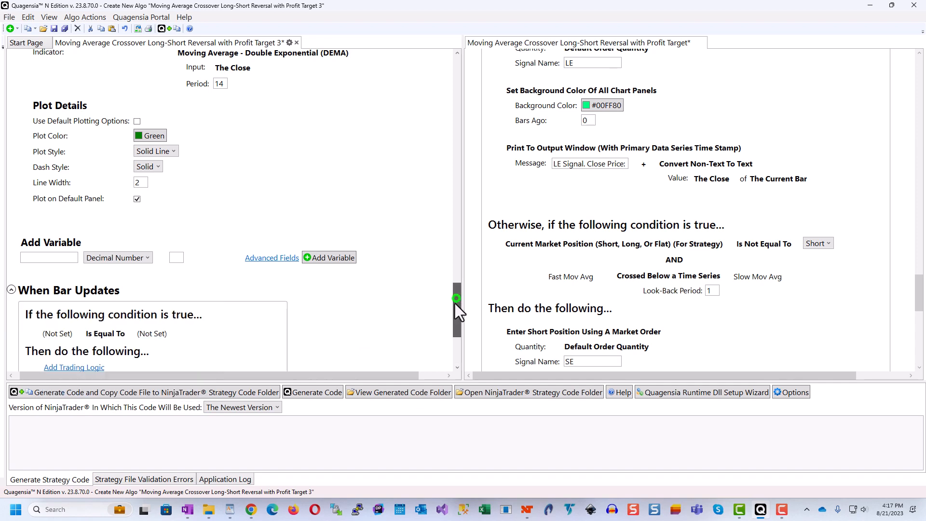
scroll(455, 303, "down", 3)
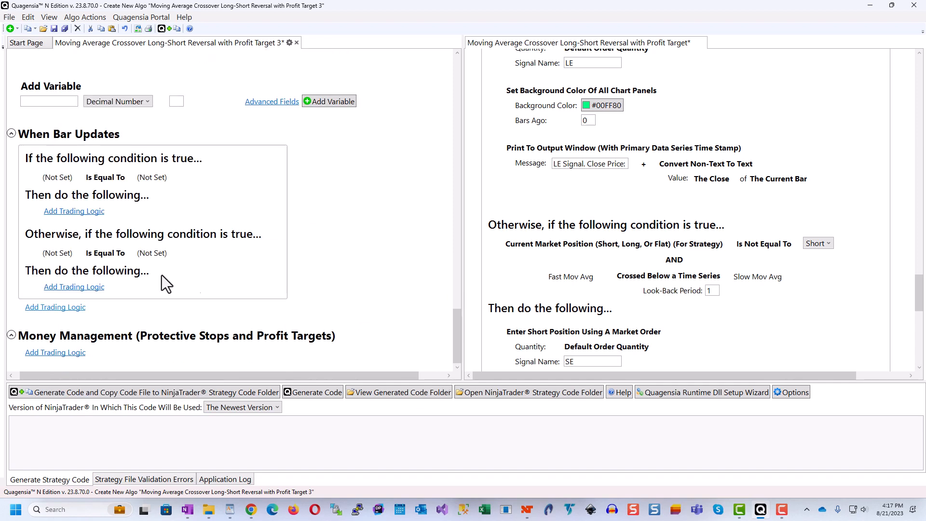
Add two more "Otherwise, If" (Else If) blocks and one "Otherwise" (Else) block to the conditional trading logic
right_click(194, 237)
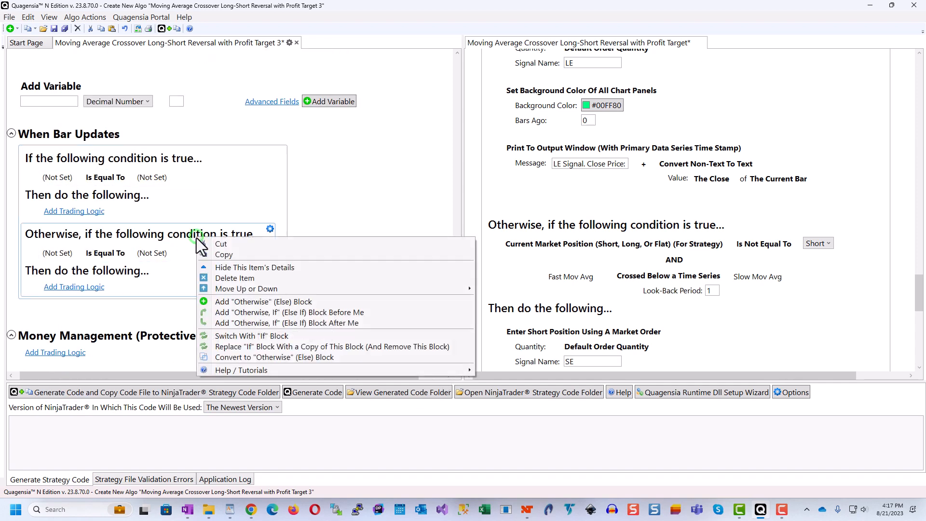
left_click(329, 322)
right_click(239, 313)
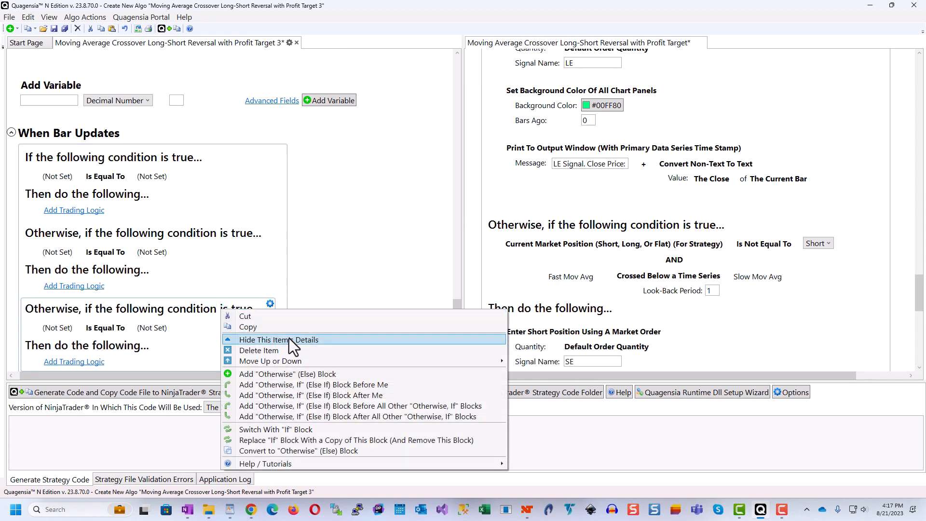
left_click(348, 385)
left_click_drag(454, 319, 456, 359)
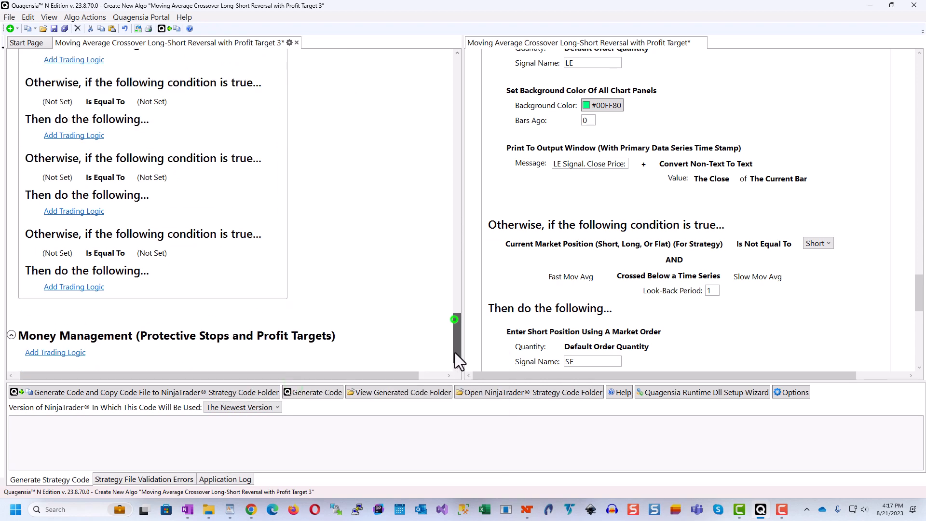
right_click(223, 273)
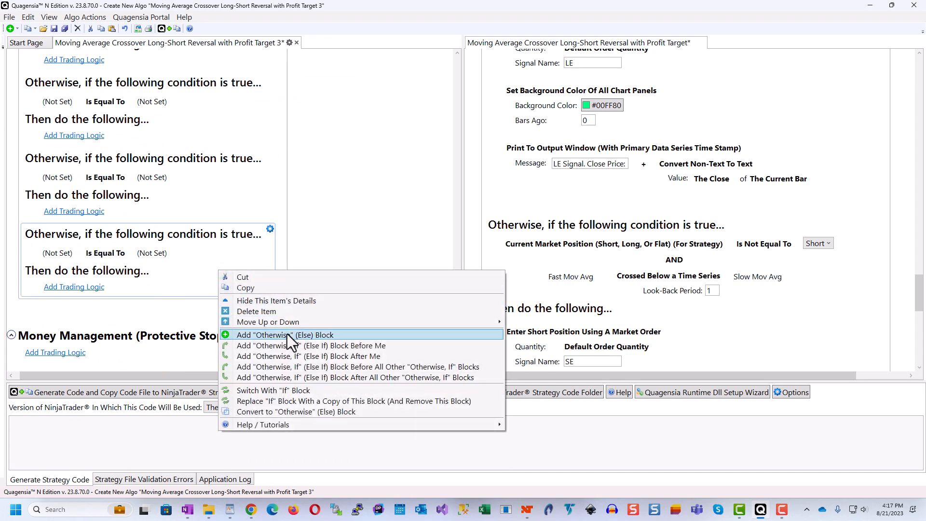
left_click(316, 334)
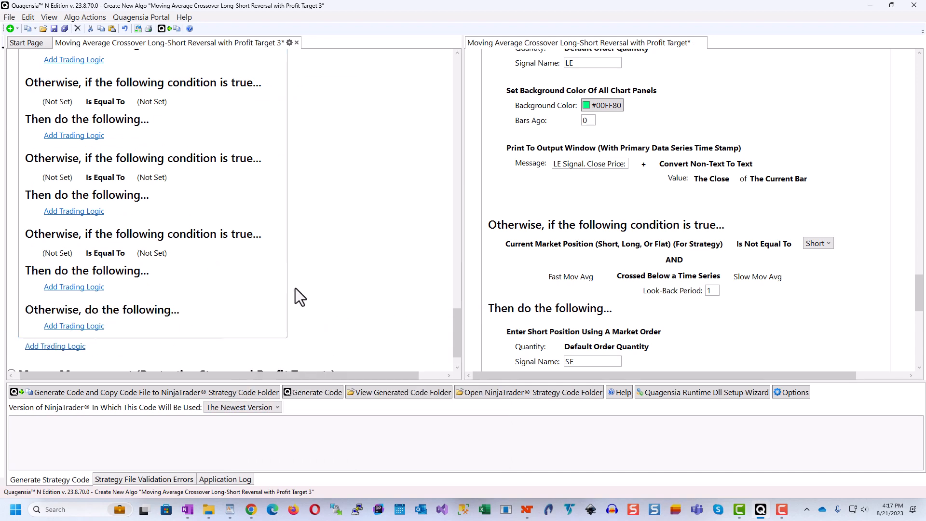
Delete the extra "Otherwise" block and the two extra "Otherwise, If" blocks from the conditional trading logic
right_click(233, 316)
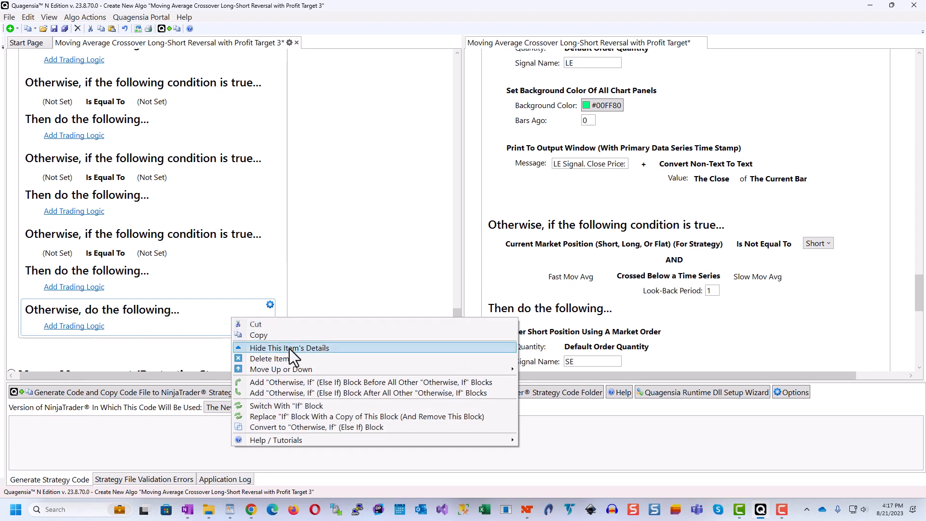
left_click(276, 360)
right_click(255, 273)
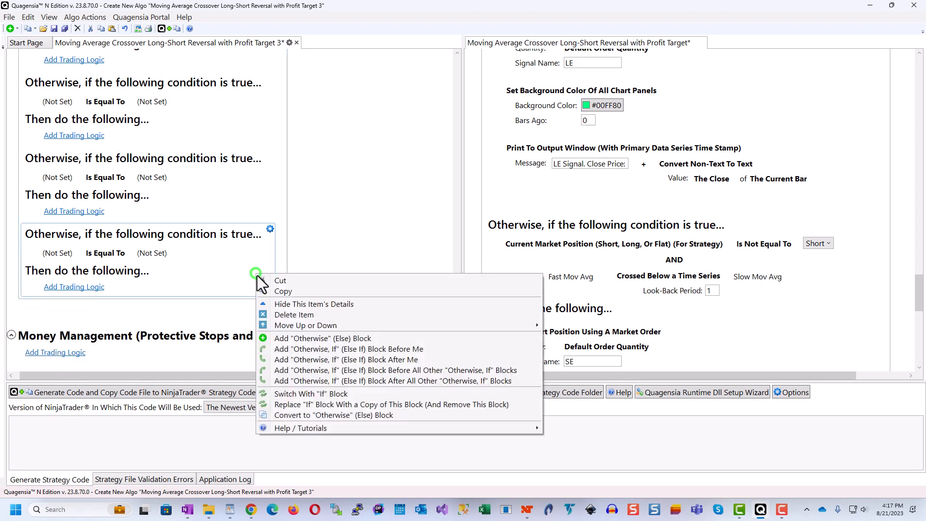
left_click(312, 316)
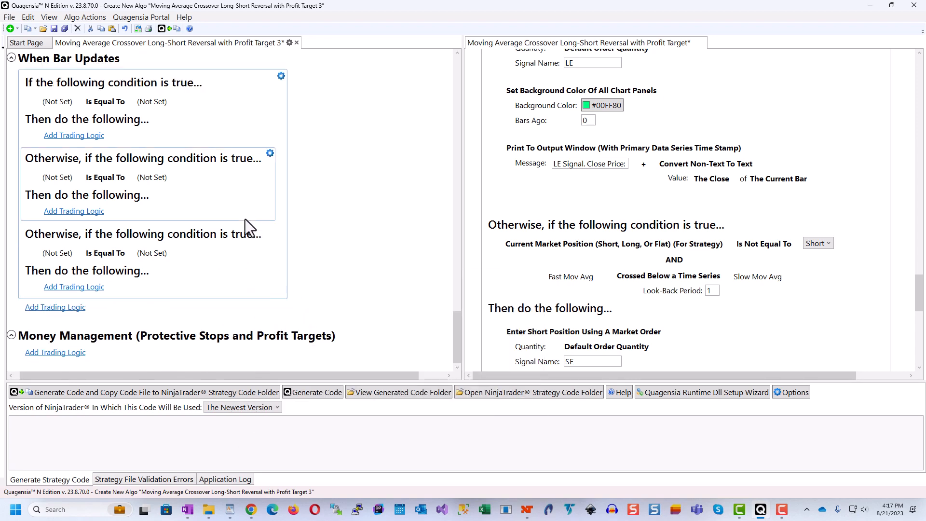
right_click(250, 263)
left_click(300, 304)
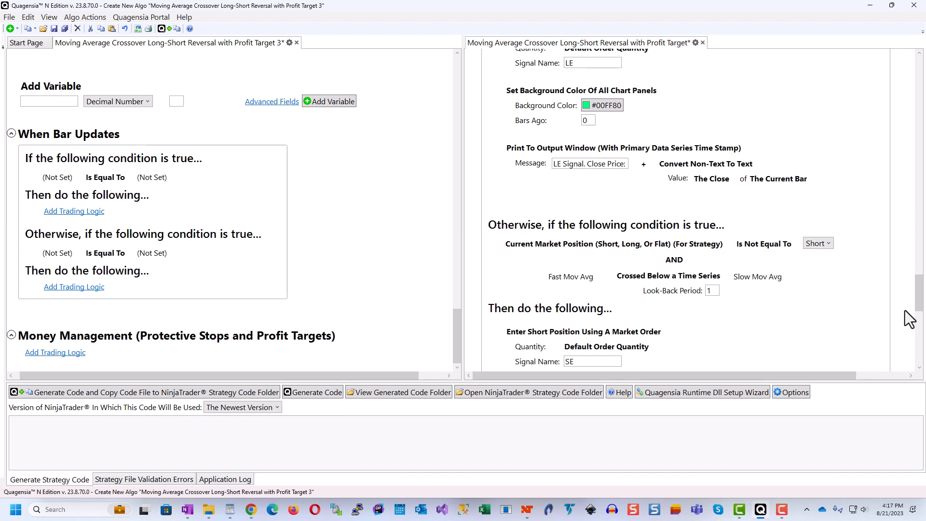
Search for "flat" and set the If condition's first item to Current Market Position (Short, Long, Or Flat) (For Strategy)
left_click_drag(919, 316, 920, 292)
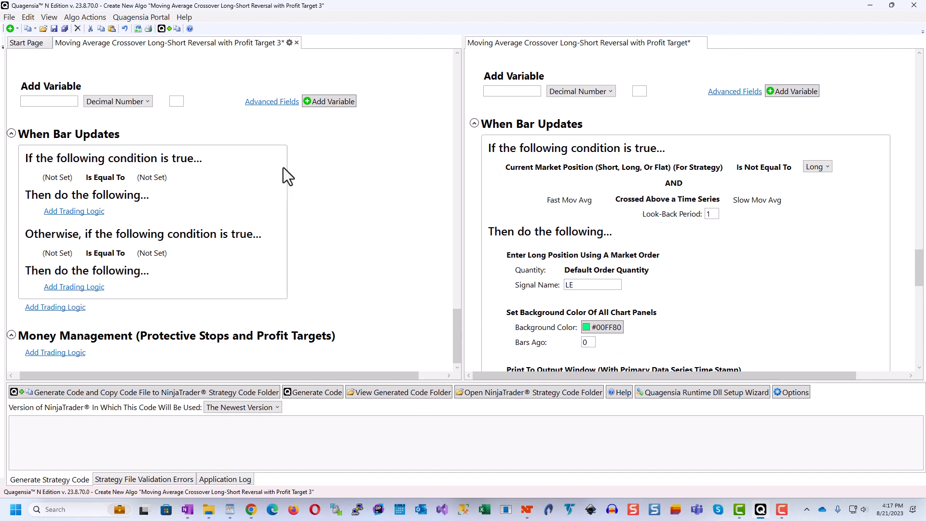
left_click(63, 180)
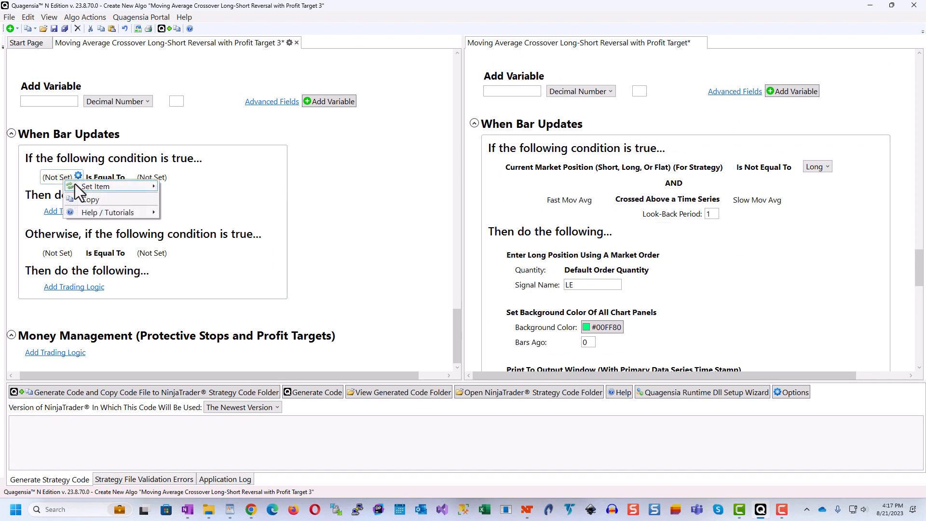
mouse_move(74, 183)
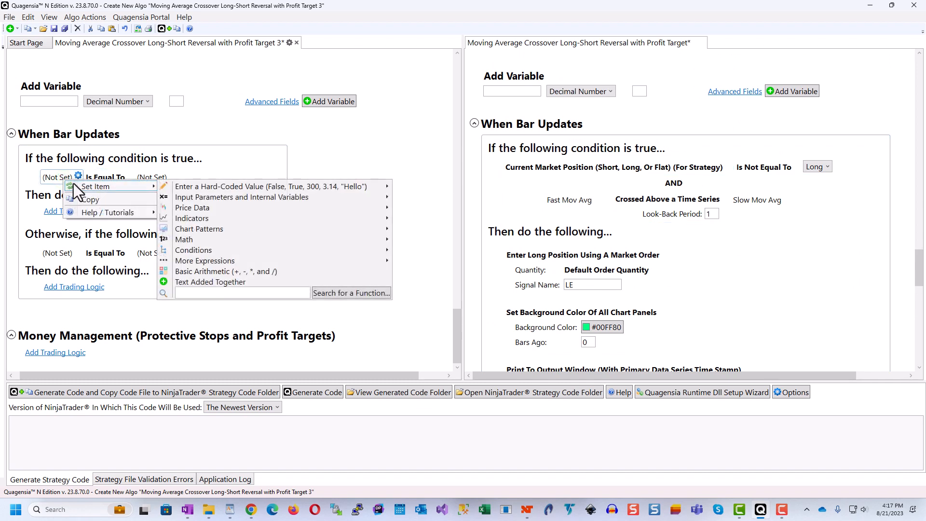
left_click(221, 293)
type("fflat")
key("Return")
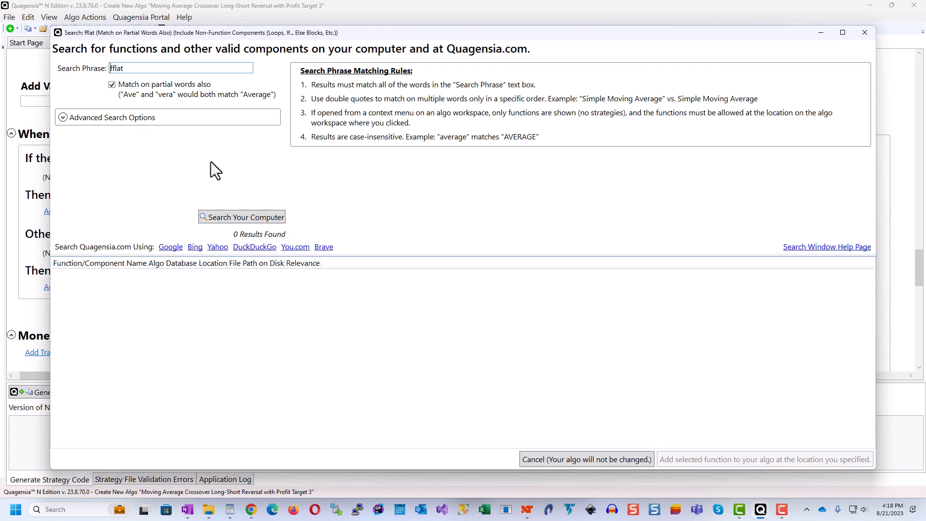
left_click(112, 68)
key("BackSpace")
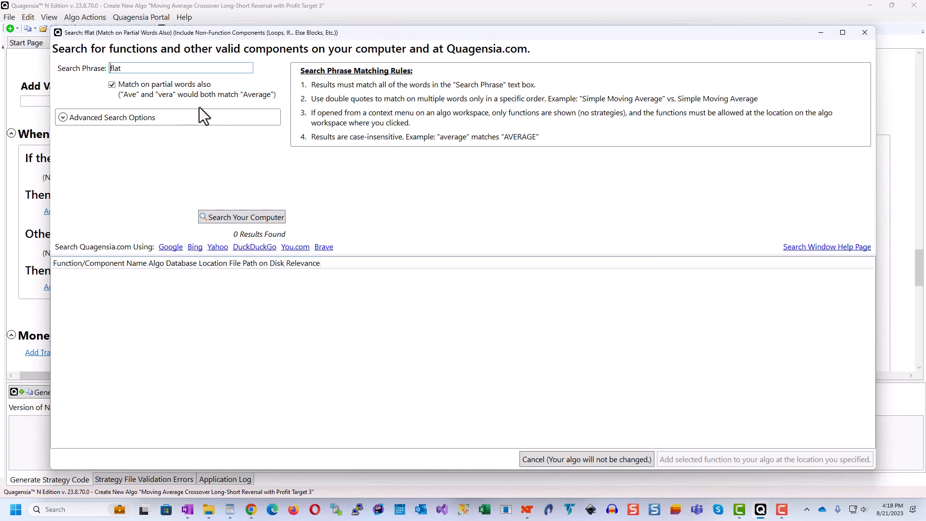
left_click(241, 217)
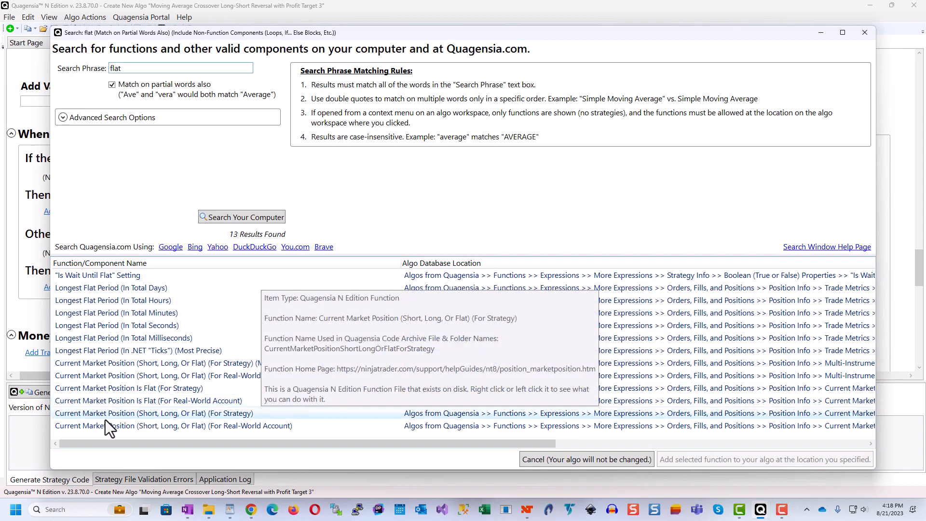
left_click(201, 414)
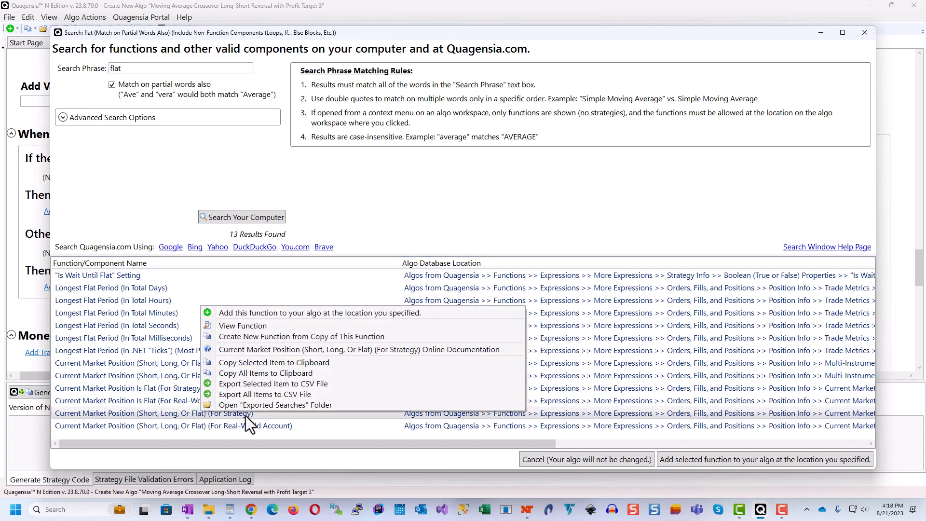
left_click(326, 314)
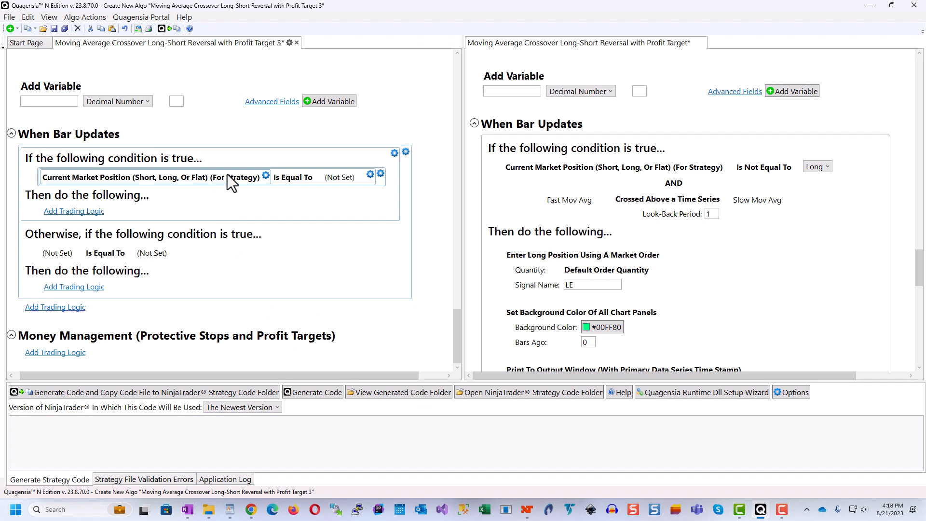
Set the If condition's operator to Is Not Equal To and its second item to the hard-coded Trade Direction Long
left_click(300, 178)
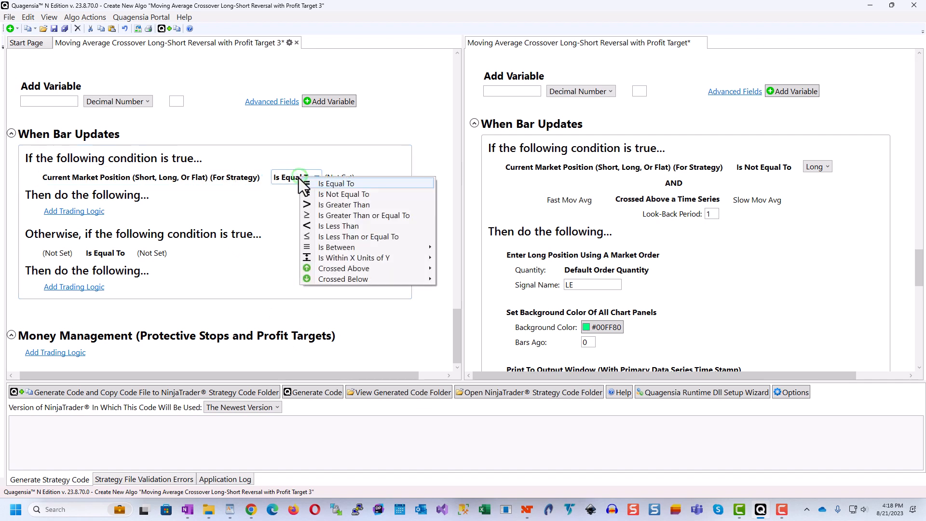
left_click(330, 193)
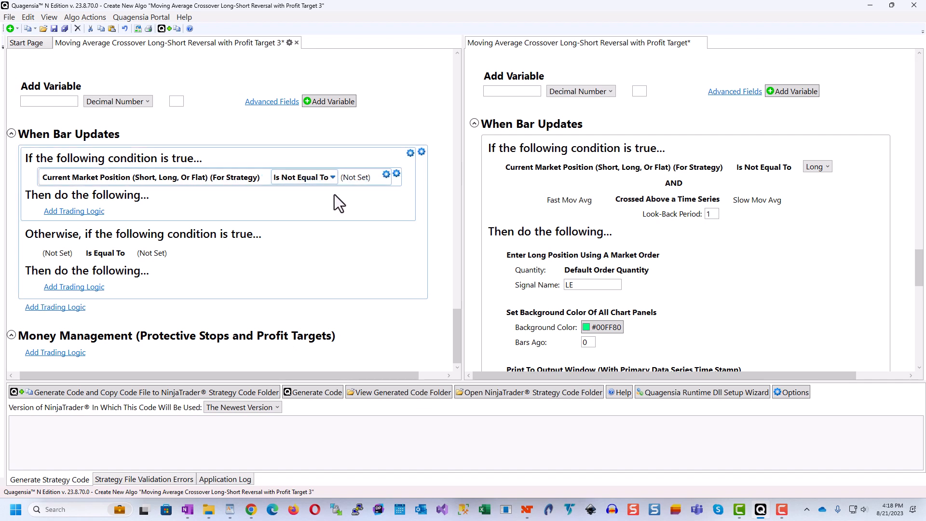
left_click(349, 176)
mouse_move(393, 180)
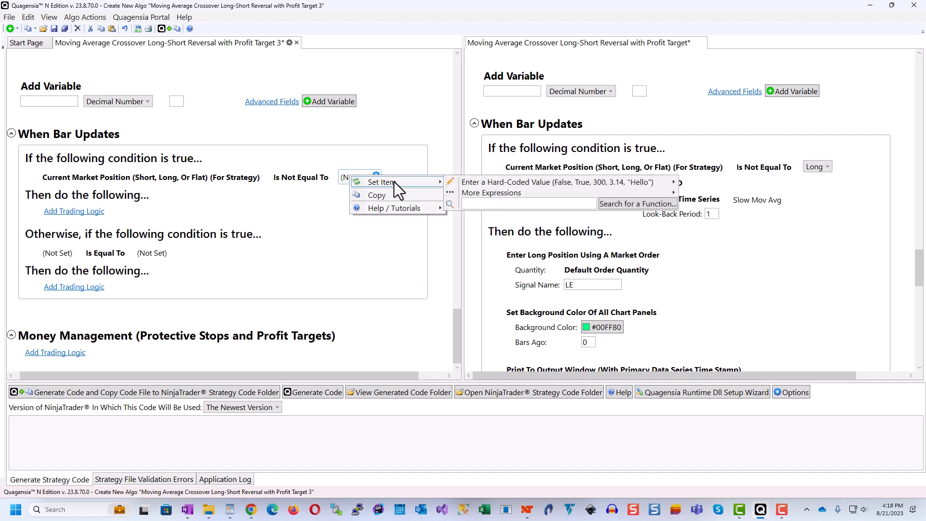
mouse_move(494, 181)
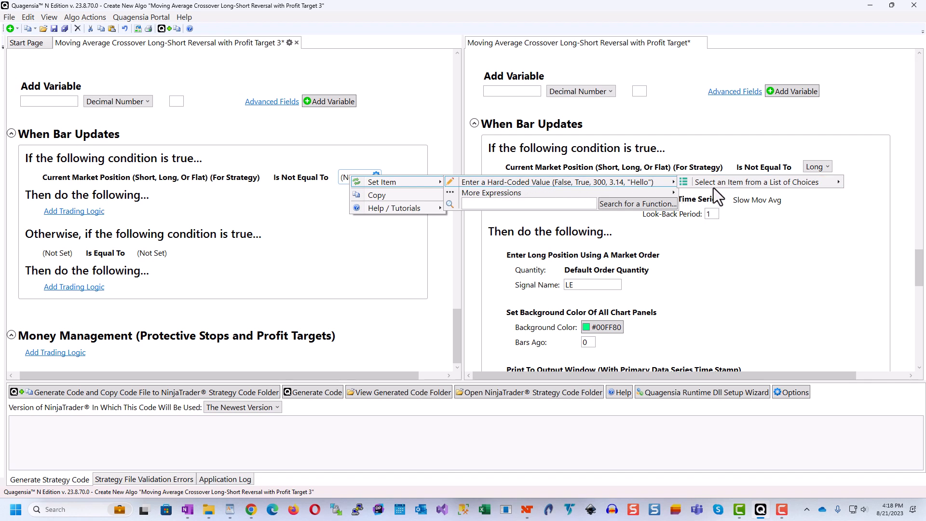
mouse_move(721, 184)
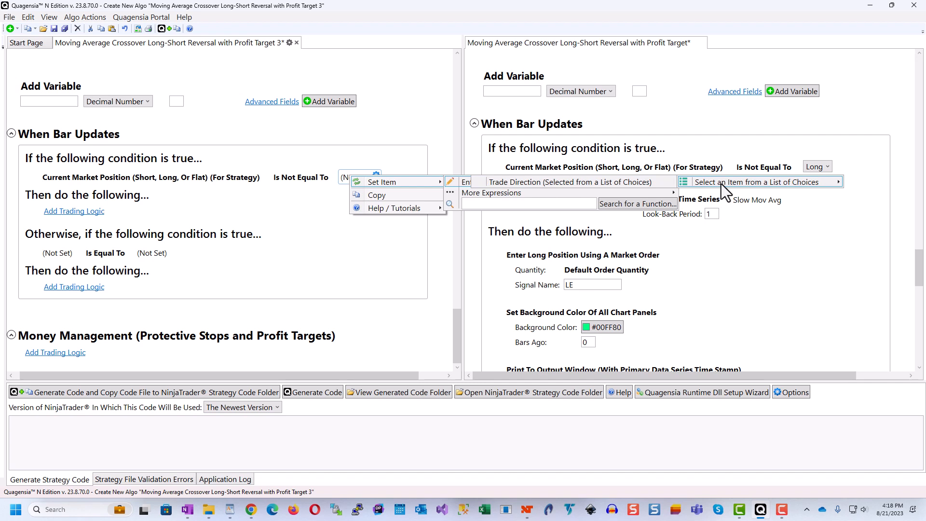
left_click(632, 184)
left_click(357, 177)
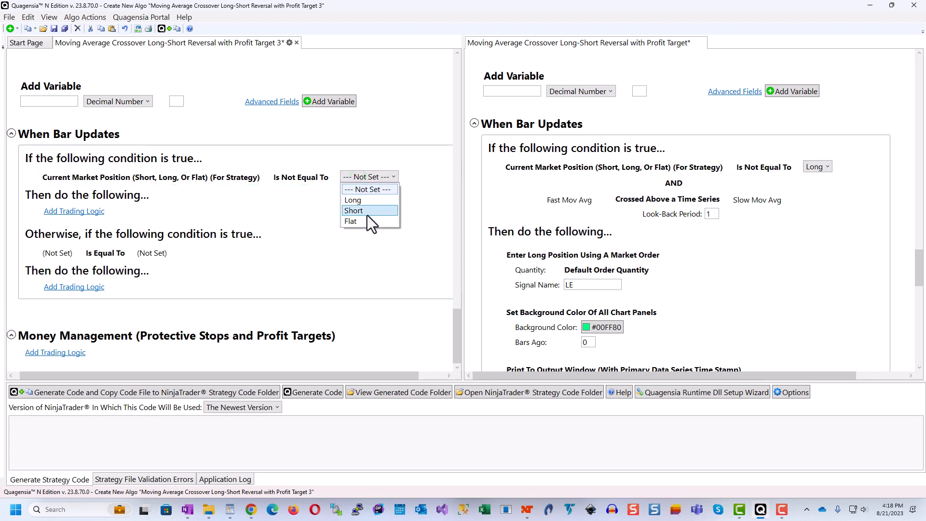
left_click(375, 201)
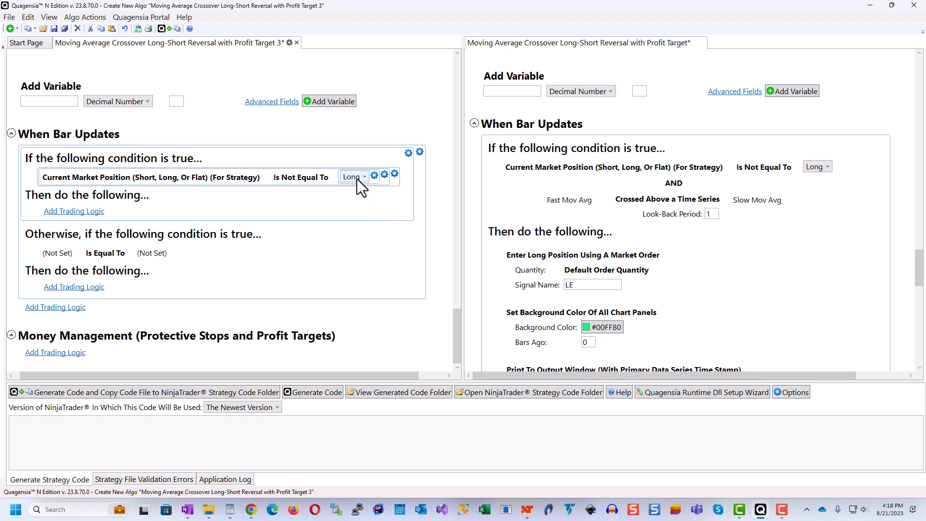
Add a second condition to the If block after all other conditions using AND
left_click(396, 175)
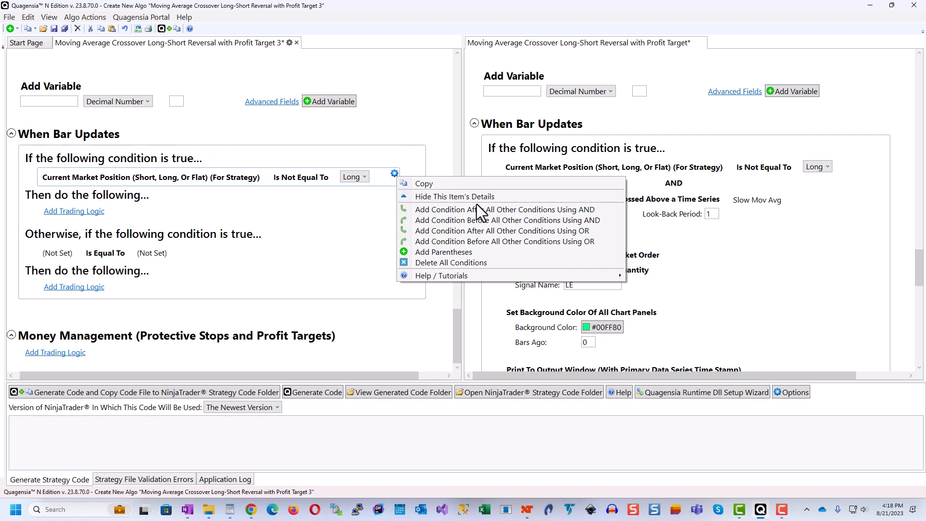
left_click(393, 175)
left_click(394, 176)
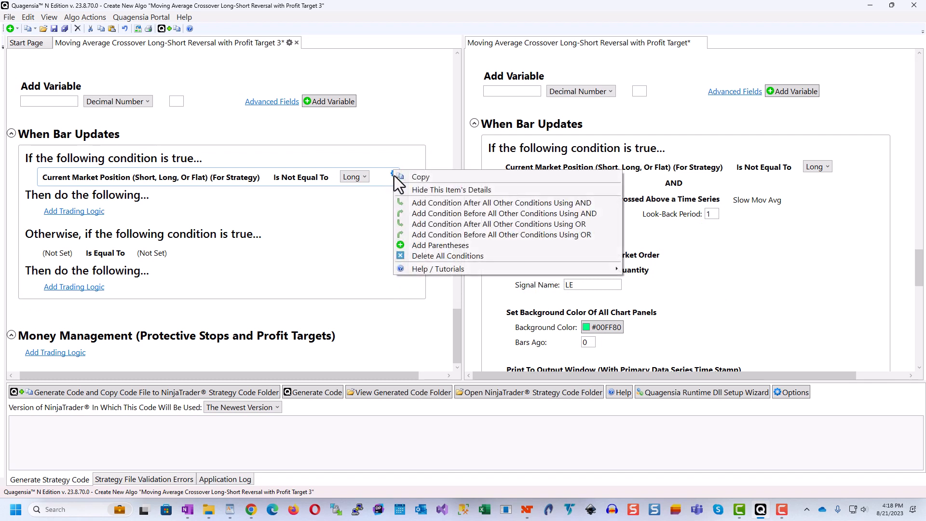
left_click(450, 203)
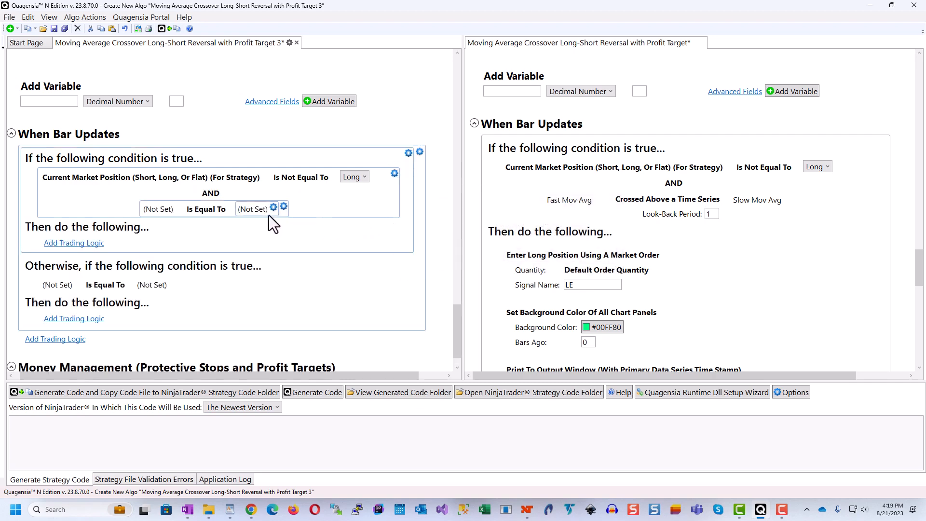
Set the second If condition's operator to Crossed Above a Time Series and its first item to Fast Mov Avg (The Entire Series)
left_click(227, 210)
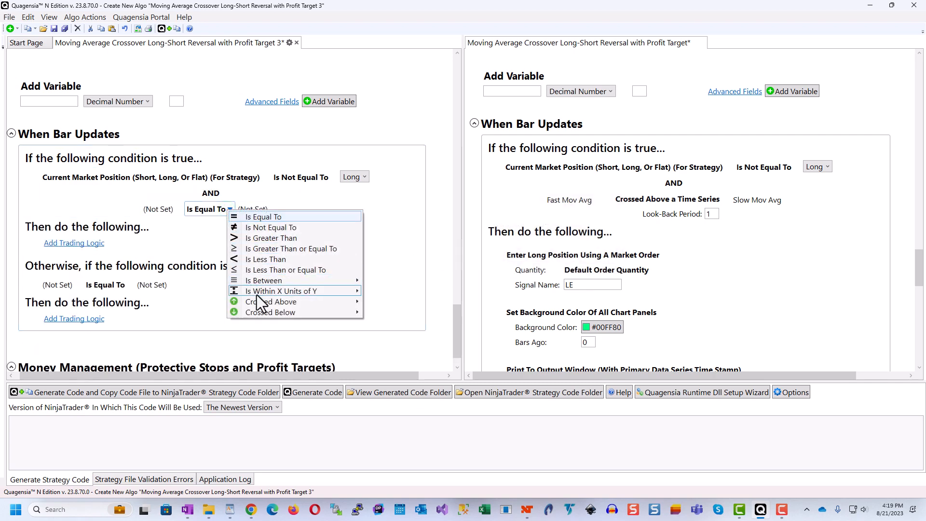
mouse_move(260, 300)
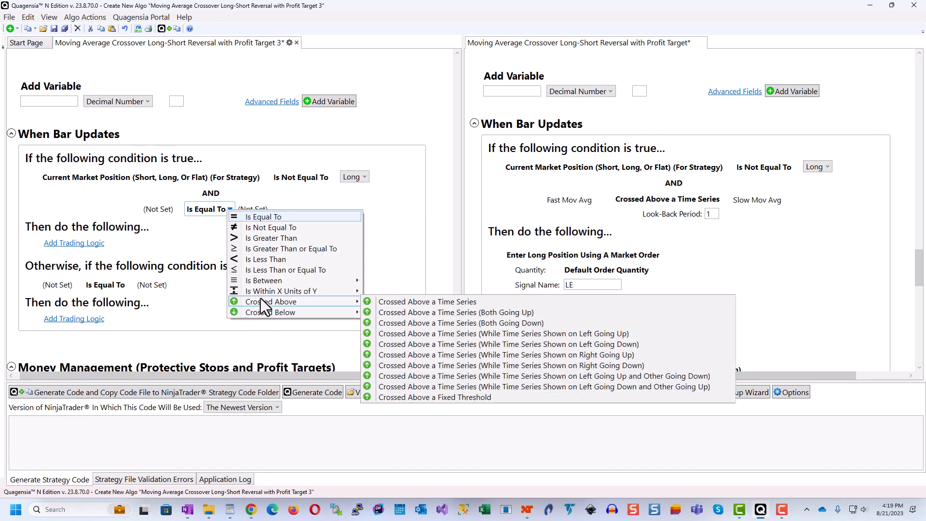
left_click(392, 301)
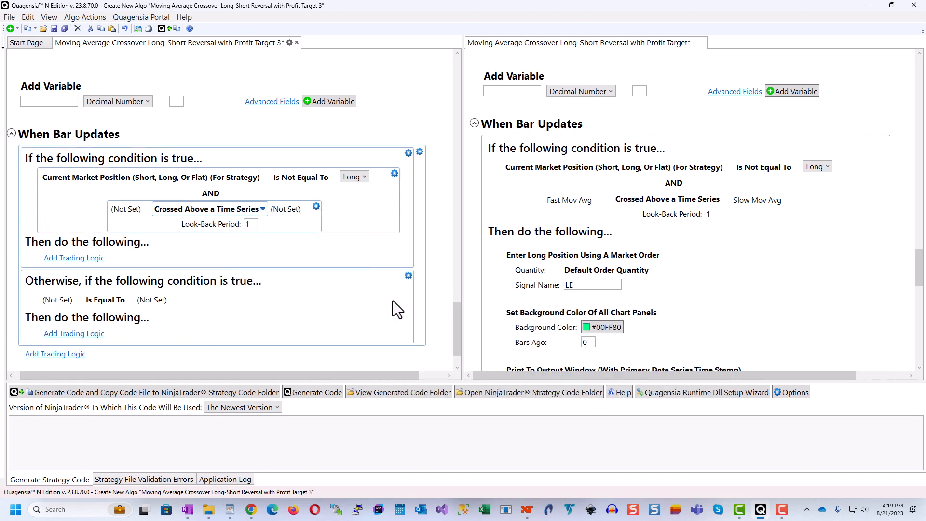
left_click(122, 209)
mouse_move(147, 215)
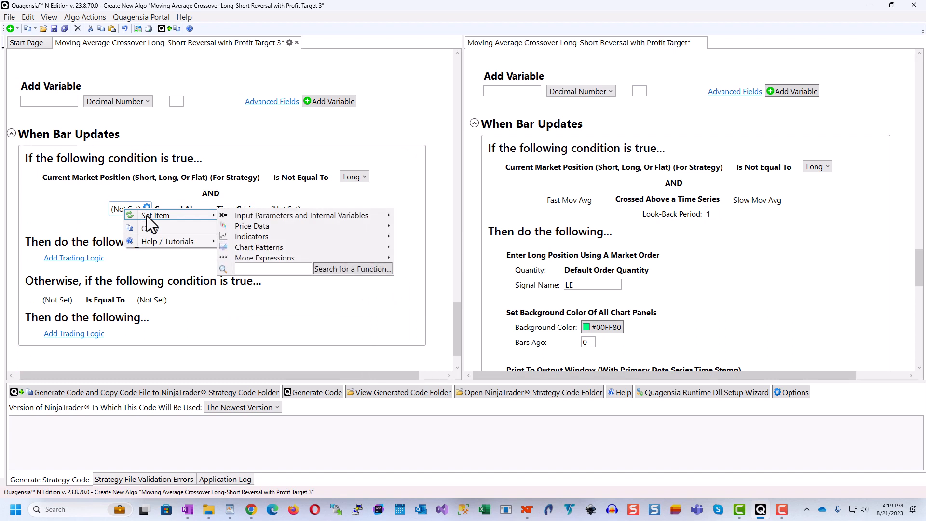
left_click(267, 214)
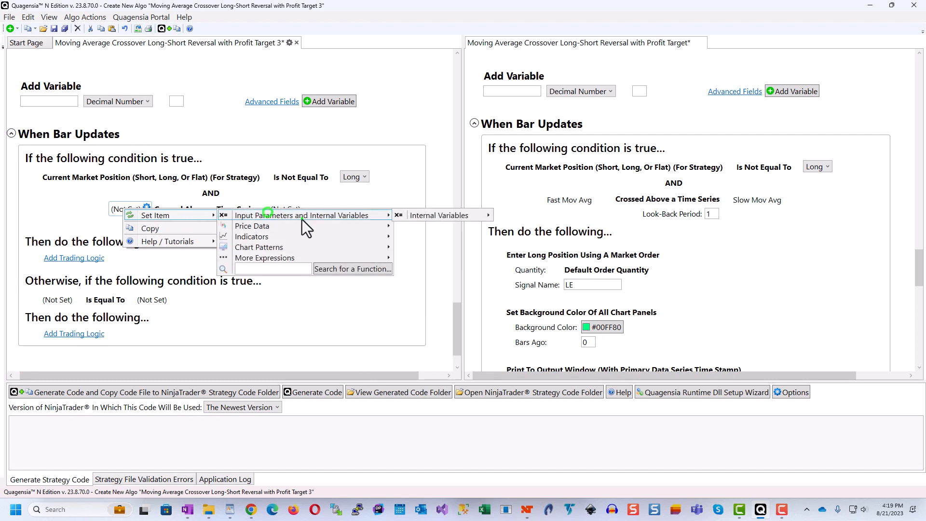
mouse_move(455, 217)
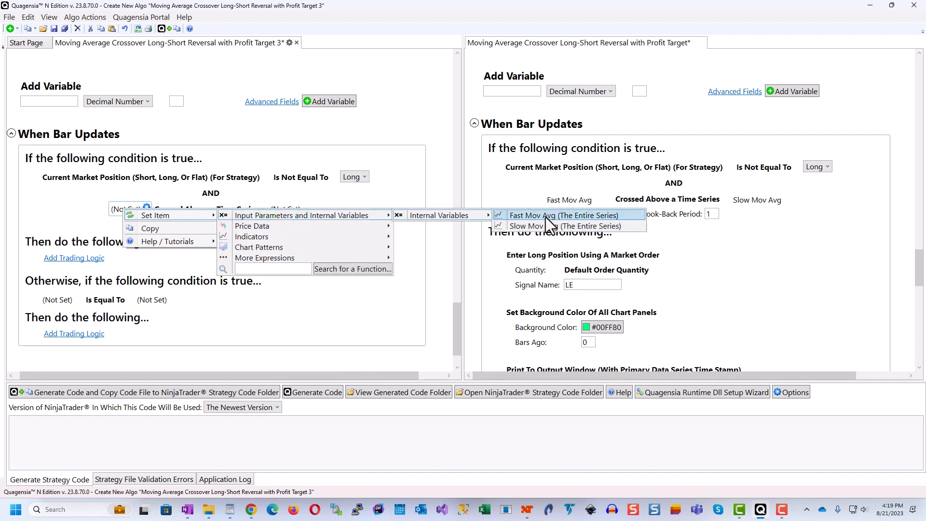
left_click(545, 217)
Set the second item of the Crossed Above condition to the internal variable Slow Mov Avg (The Entire Series)
left_click(297, 207)
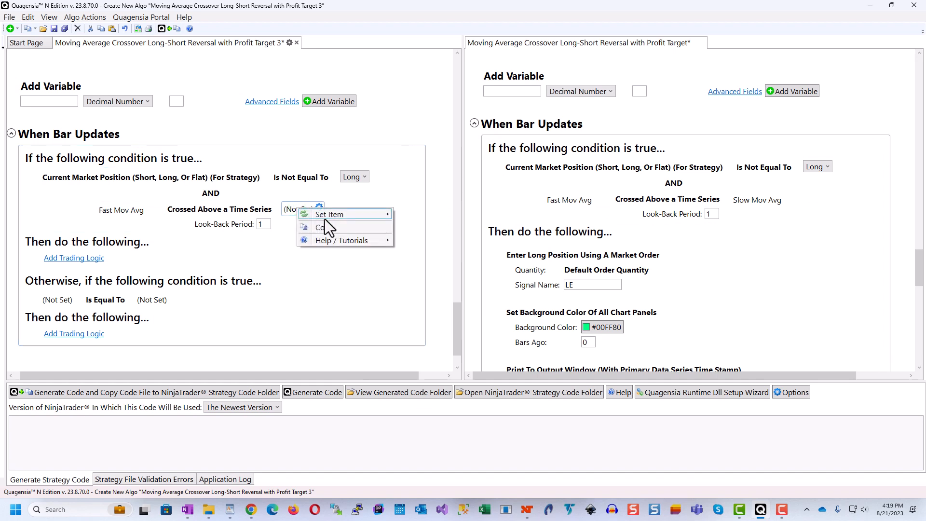
mouse_move(334, 216)
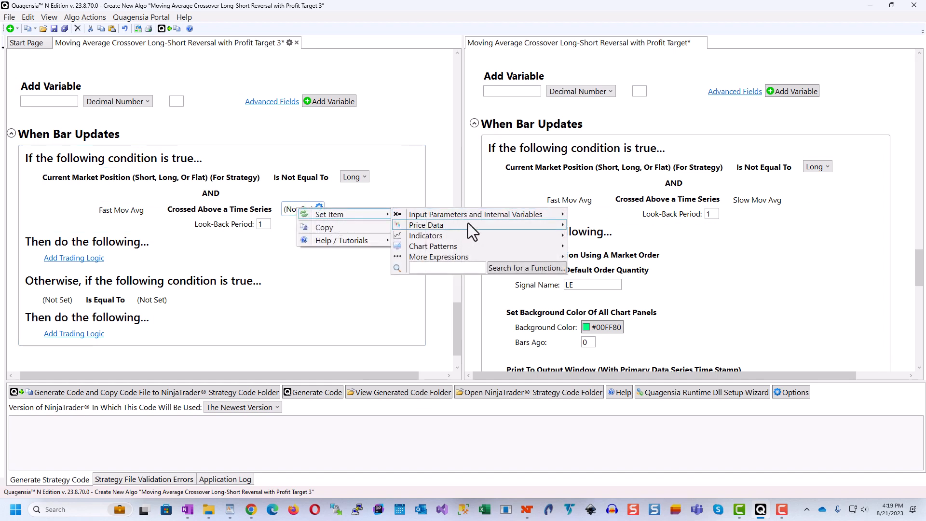
mouse_move(508, 217)
mouse_move(592, 213)
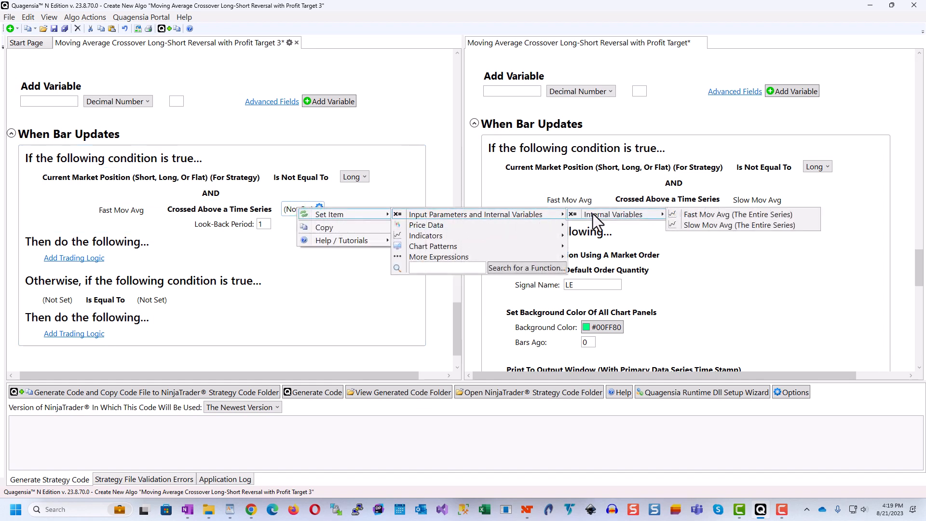
left_click(694, 224)
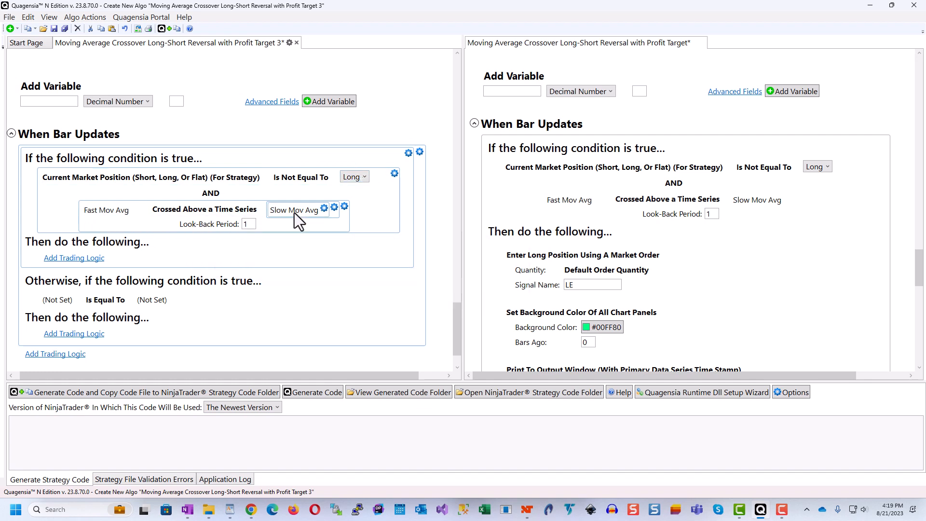
Add an Enter Long Position Using A Market Order action to the If block
scroll(289, 241, "down", 1)
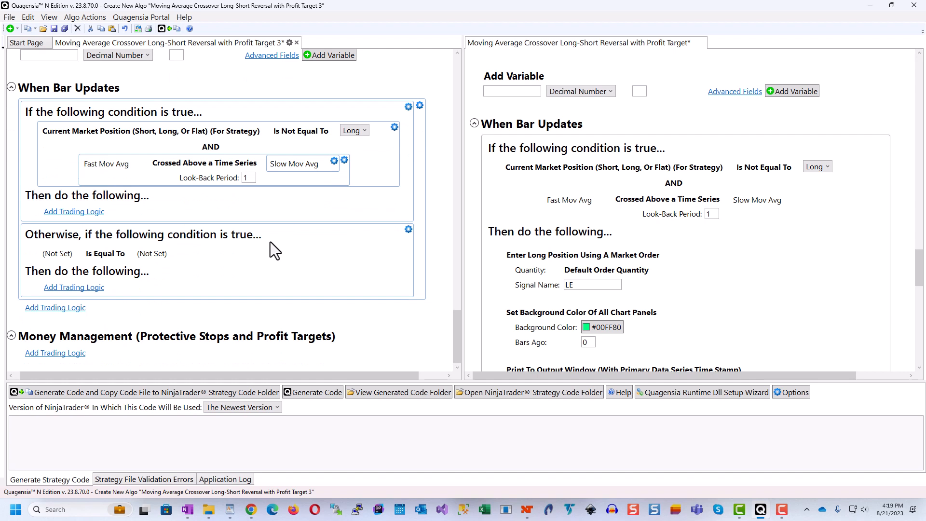
left_click(70, 213)
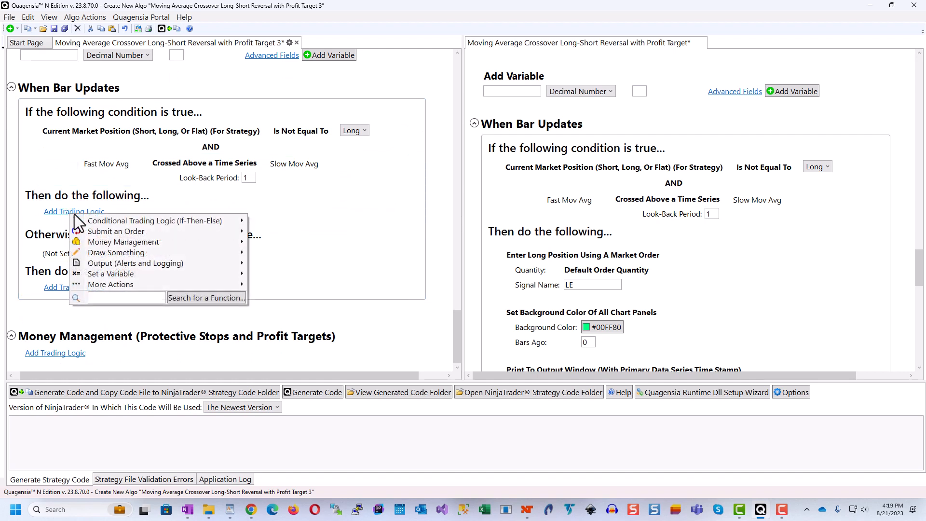
mouse_move(99, 235)
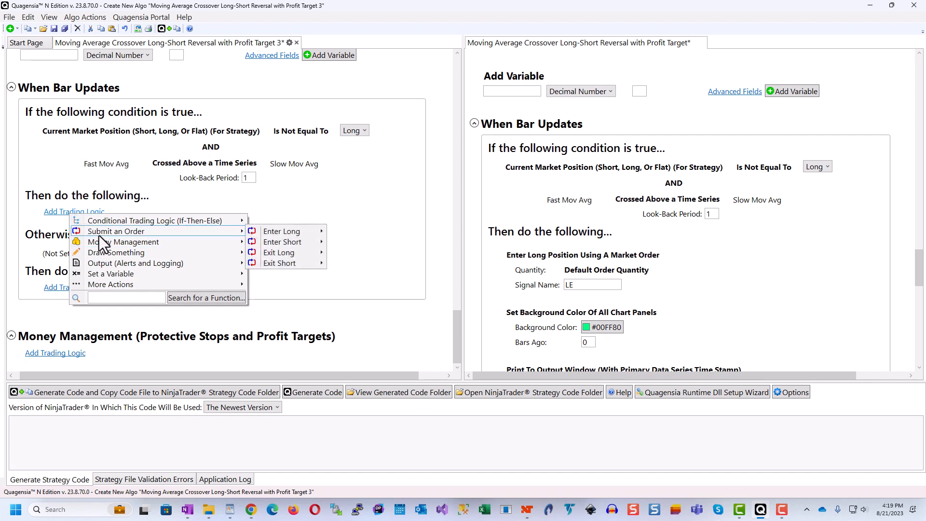
mouse_move(298, 232)
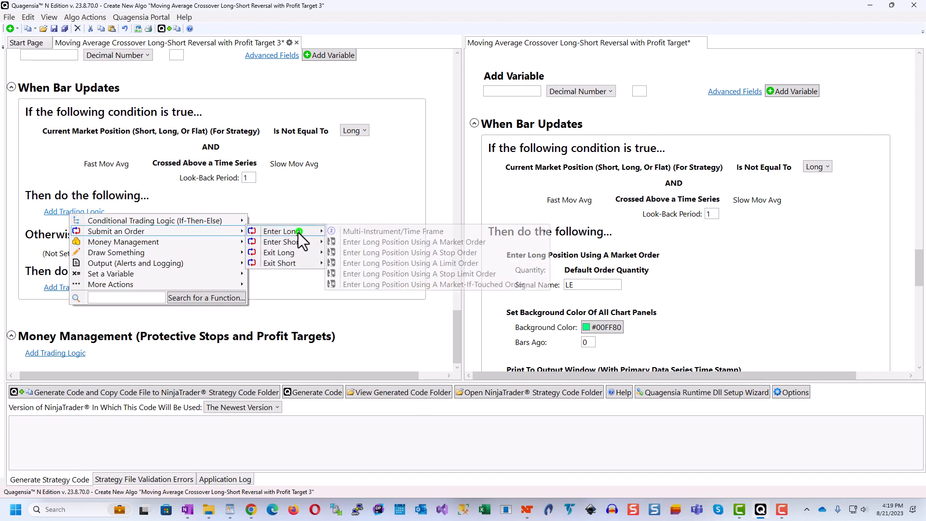
left_click(411, 241)
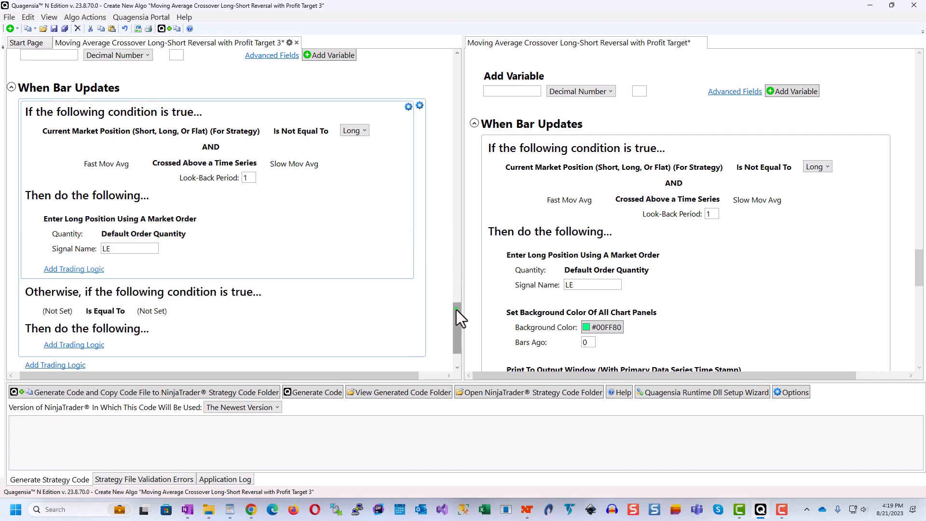
Add a Set Background Color Of All Chart Panels action below the long entry order in the If block
scroll(456, 310, "down", 2)
left_click_drag(921, 277, 919, 298)
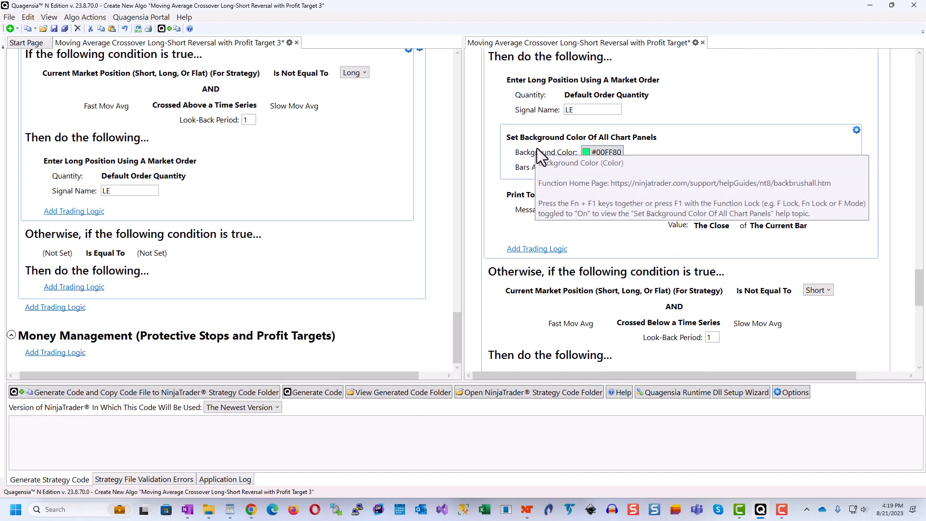
left_click(52, 213)
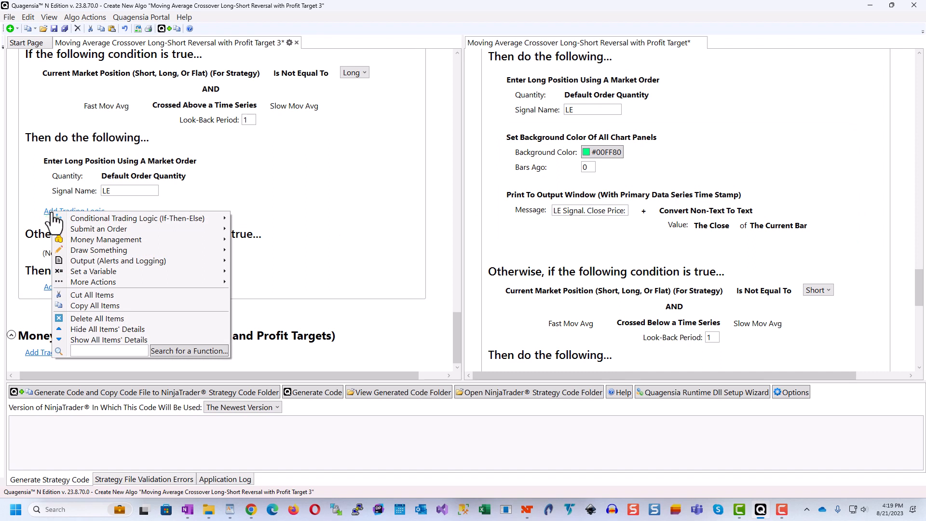
mouse_move(91, 248)
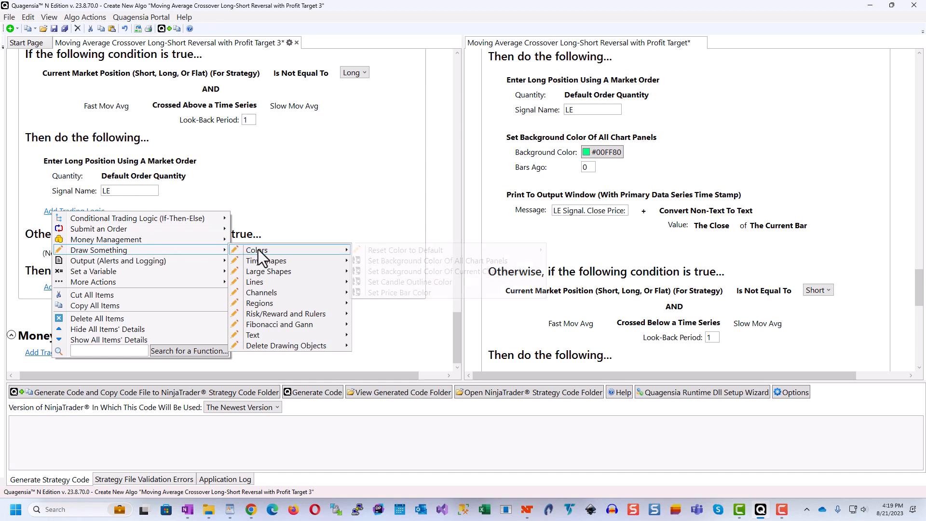
mouse_move(257, 249)
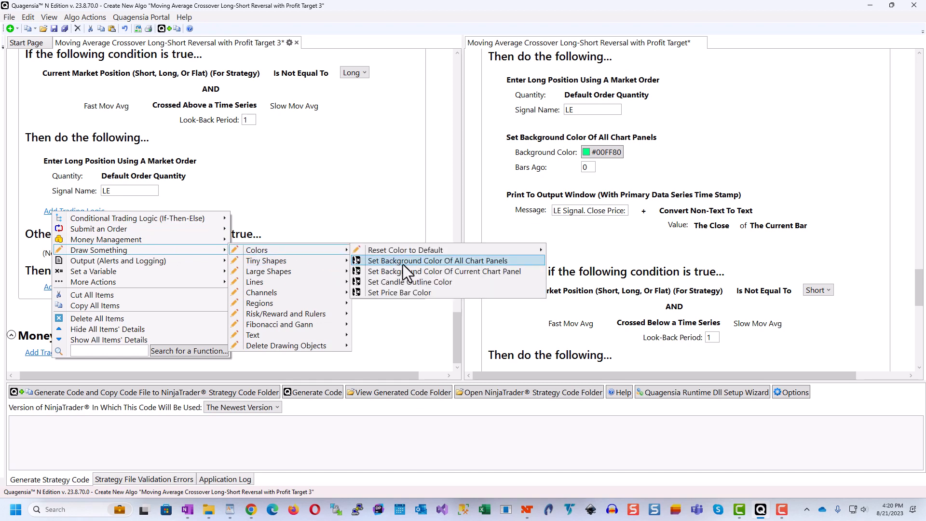
left_click(418, 262)
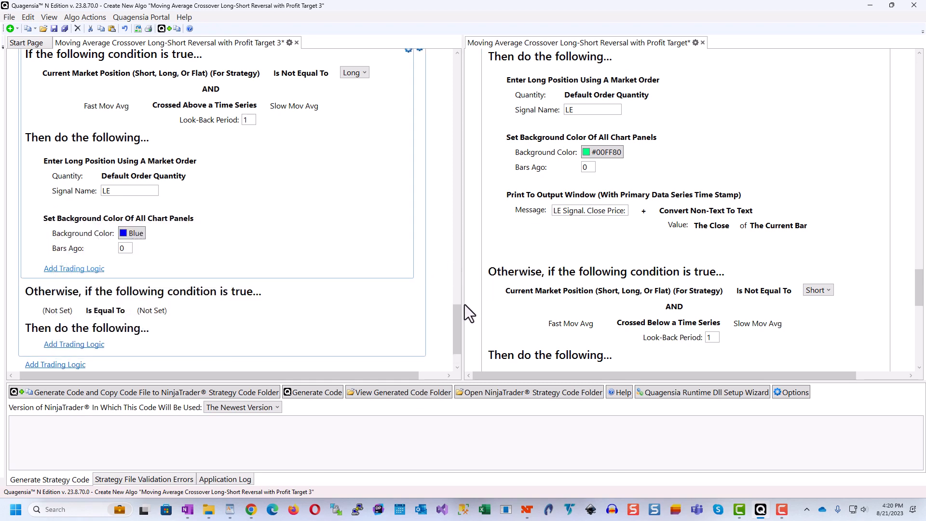
Set the background color of the chart panels action to orange, #FF8000
left_click_drag(456, 318, 456, 326)
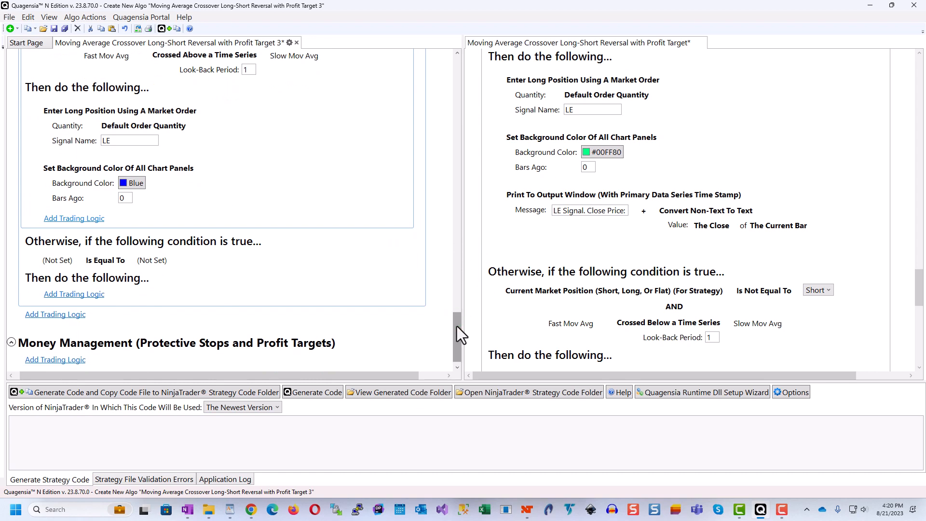
left_click(132, 185)
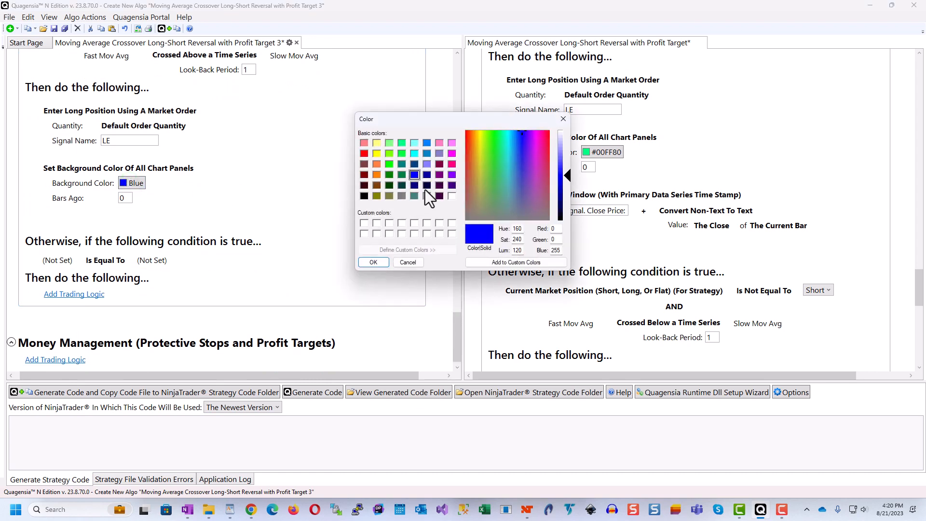
left_click(376, 174)
left_click(373, 263)
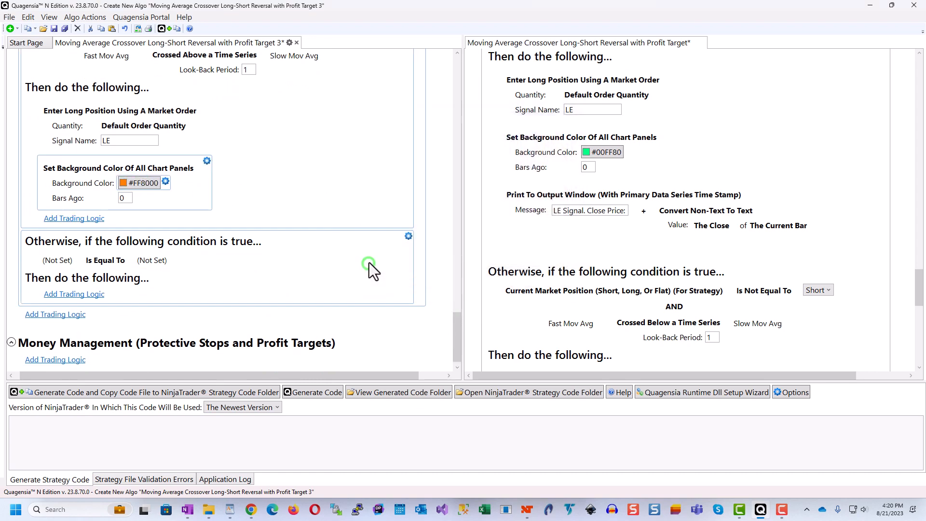
Add a Print To Output Window (With Primary Data Series Time Stamp) action below the background color action in the If block
scroll(454, 312, "down", 1)
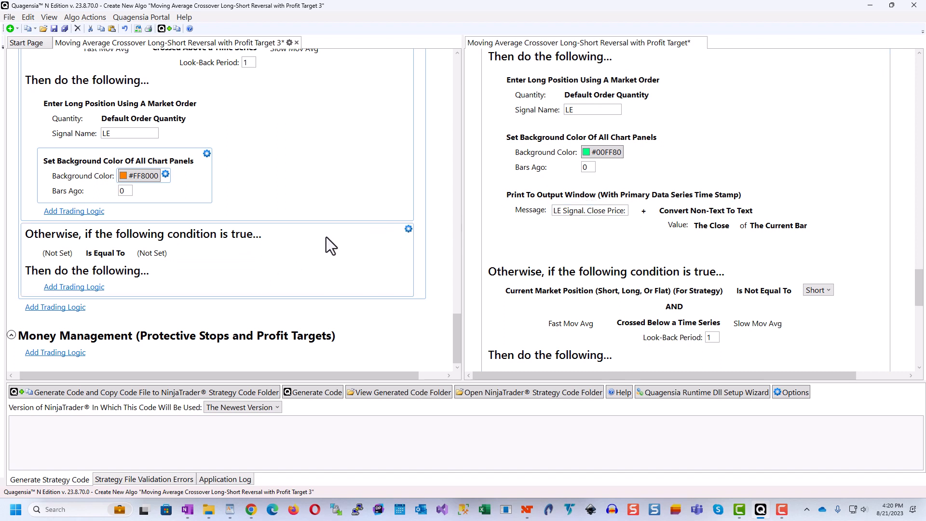
left_click(83, 212)
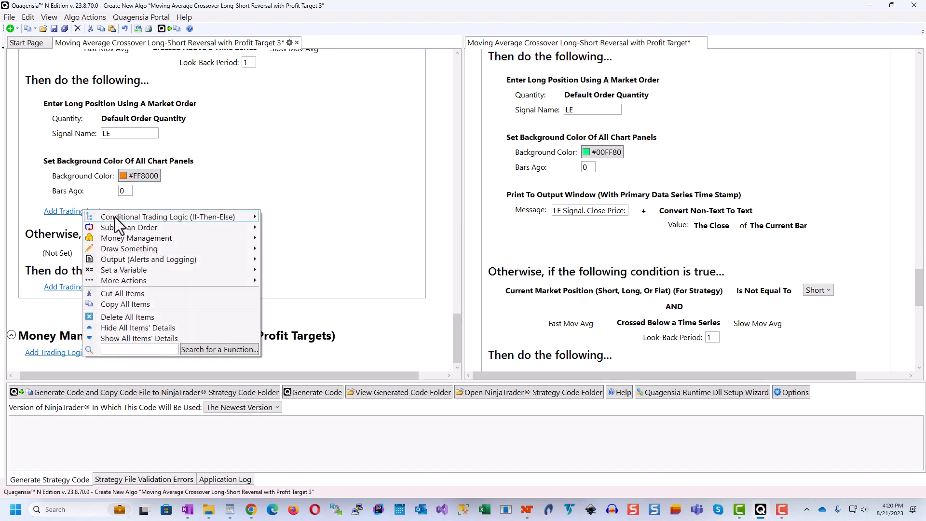
mouse_move(134, 259)
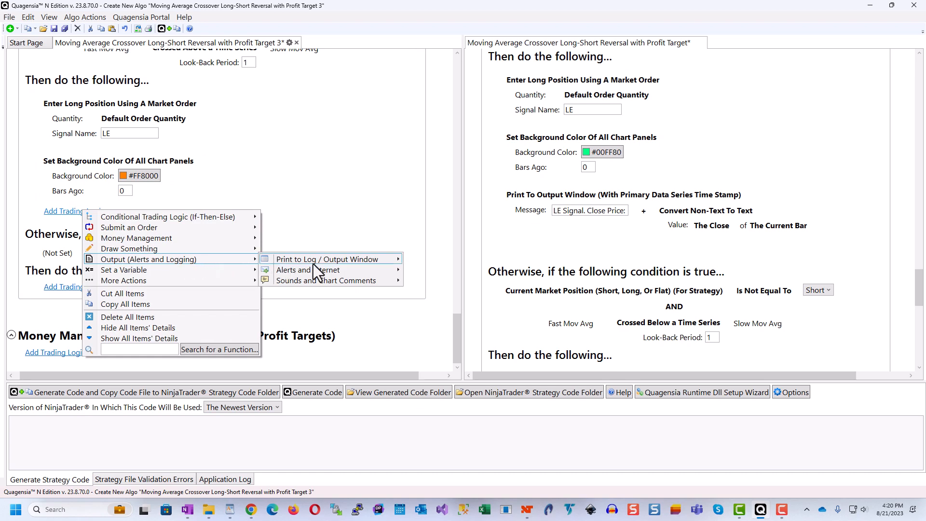
mouse_move(314, 263)
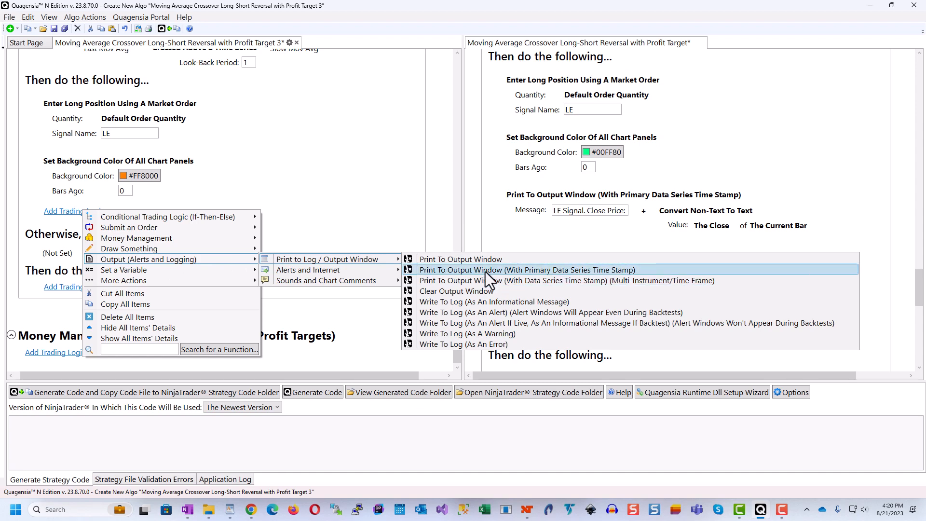
left_click(485, 271)
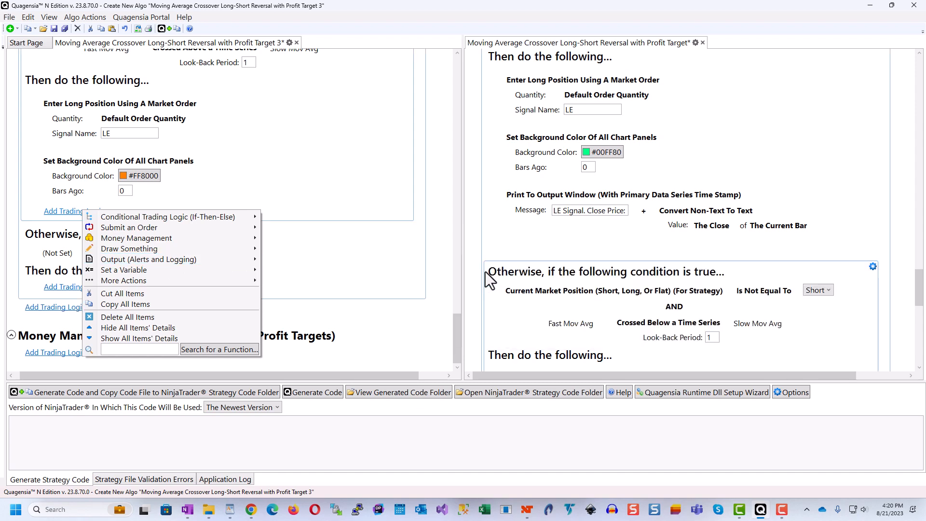
Enter "LE Signal. Close Price:" as the print action's message, matching the existing strategy
scroll(454, 322, "down", 1)
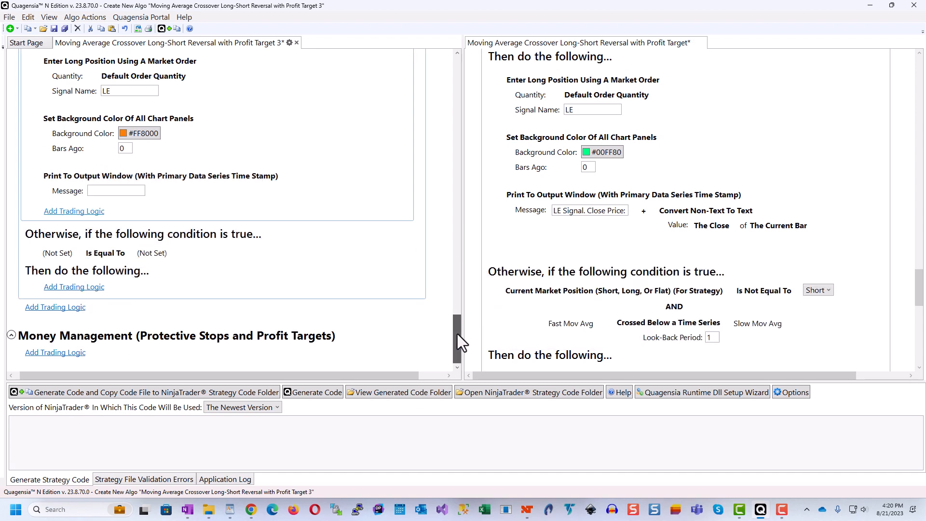
left_click(571, 212)
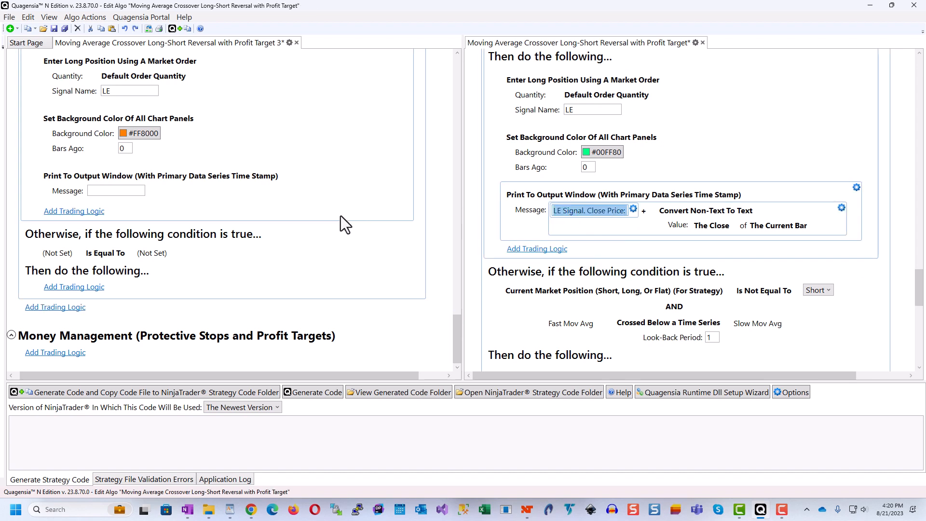
left_click(111, 190)
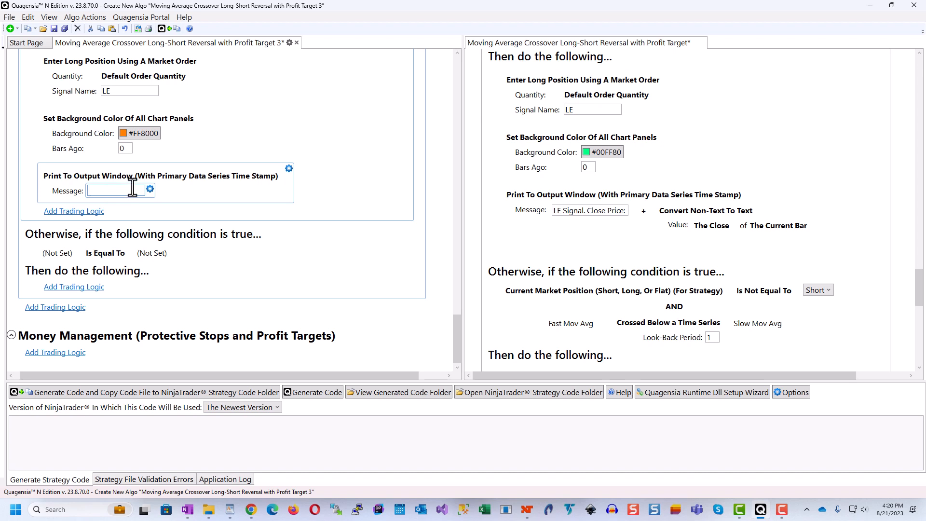
type("LE Signal. Close Price:")
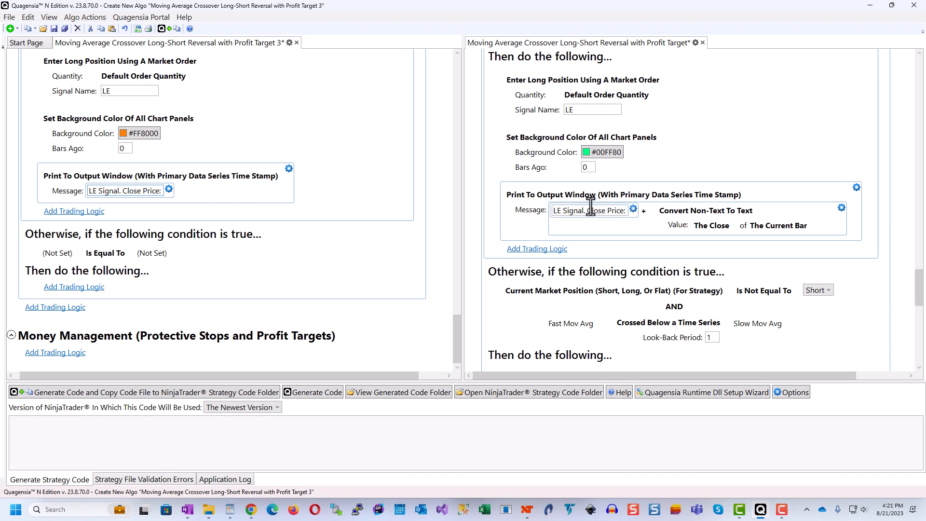
Append a new piece of text to the "LE Signal. Close Price:" print message and replace it with the Close price of the current bar
left_click(169, 189)
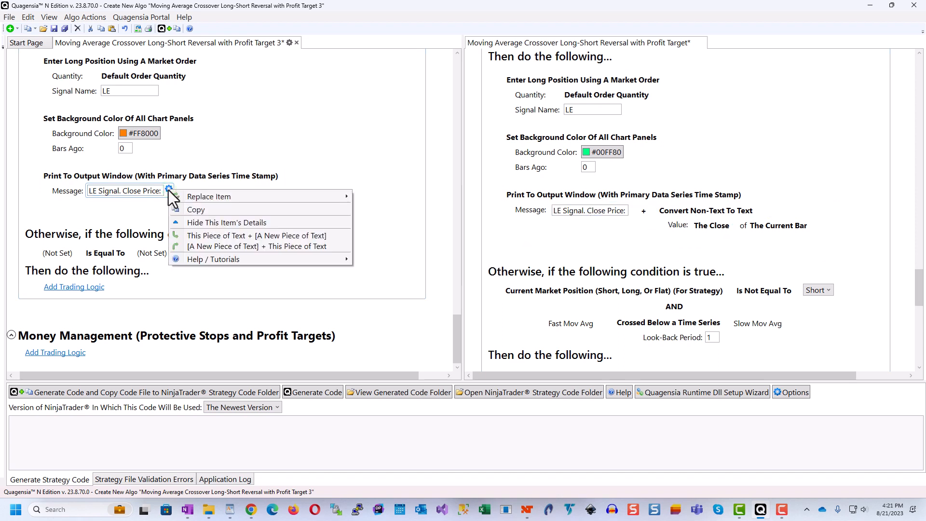
left_click(260, 234)
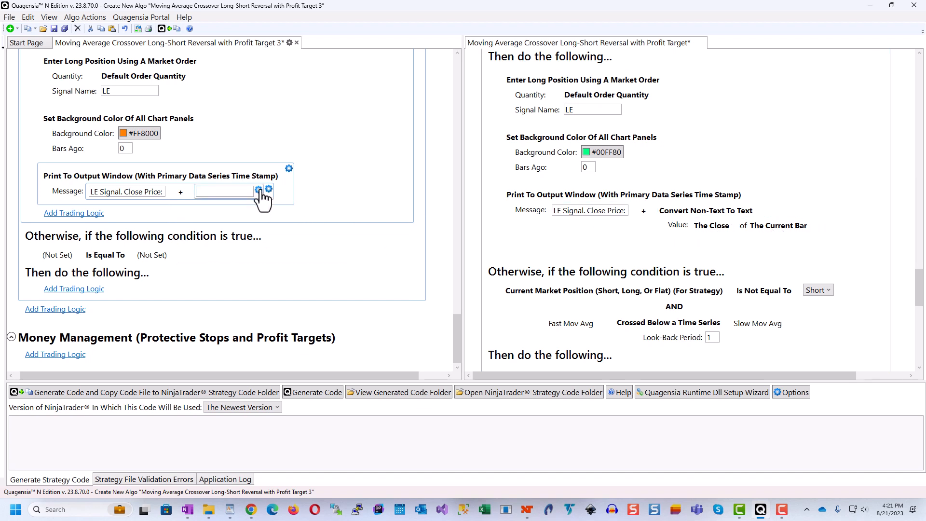
left_click(258, 190)
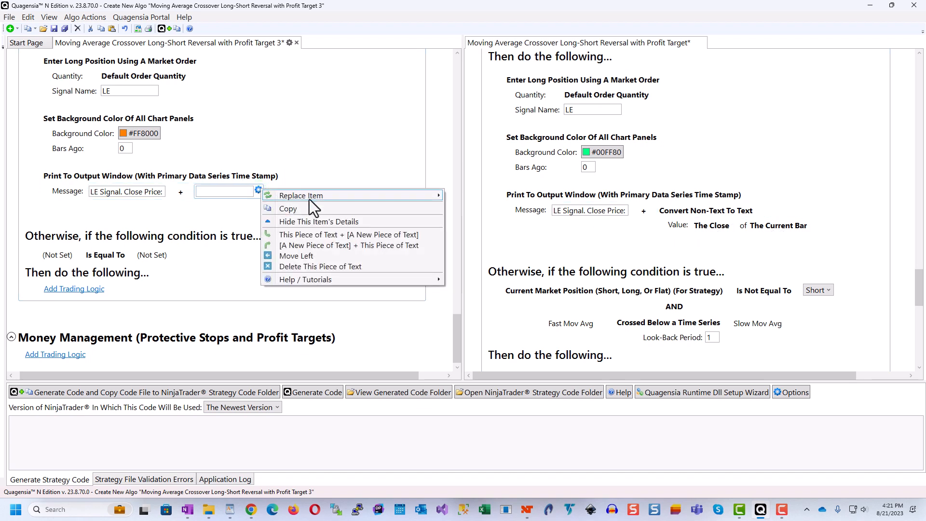
mouse_move(353, 198)
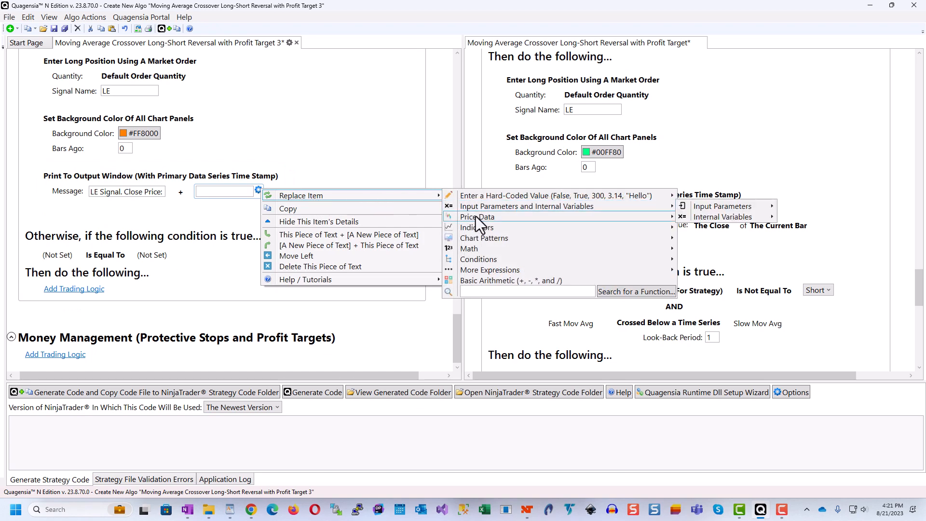
mouse_move(475, 216)
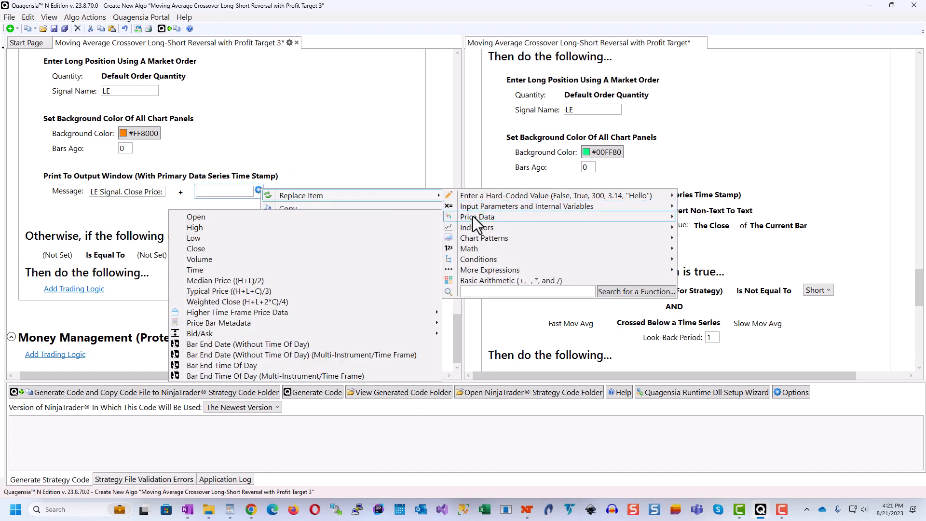
left_click(262, 247)
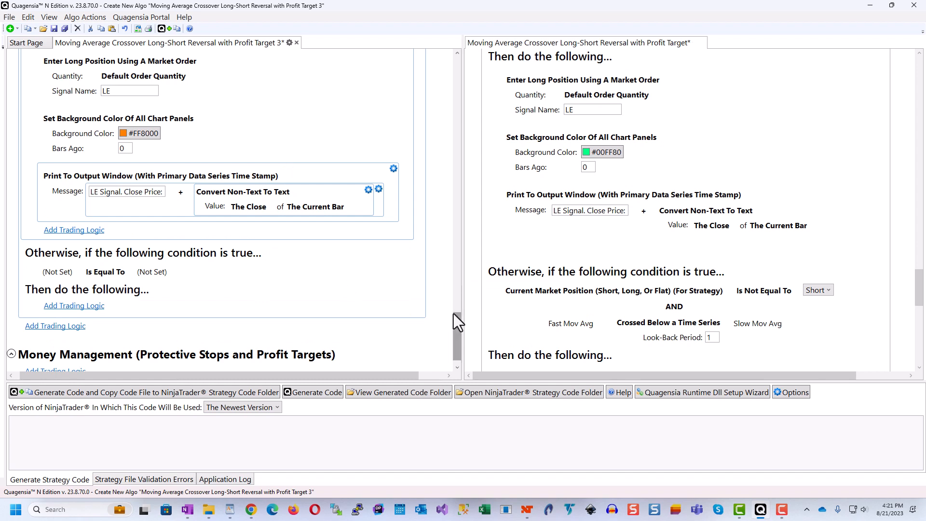
Copy the If block's Current Market Position Is Not Equal To Long condition and paste it over the unset condition in the Otherwise-if block
left_click_drag(456, 318, 448, 333)
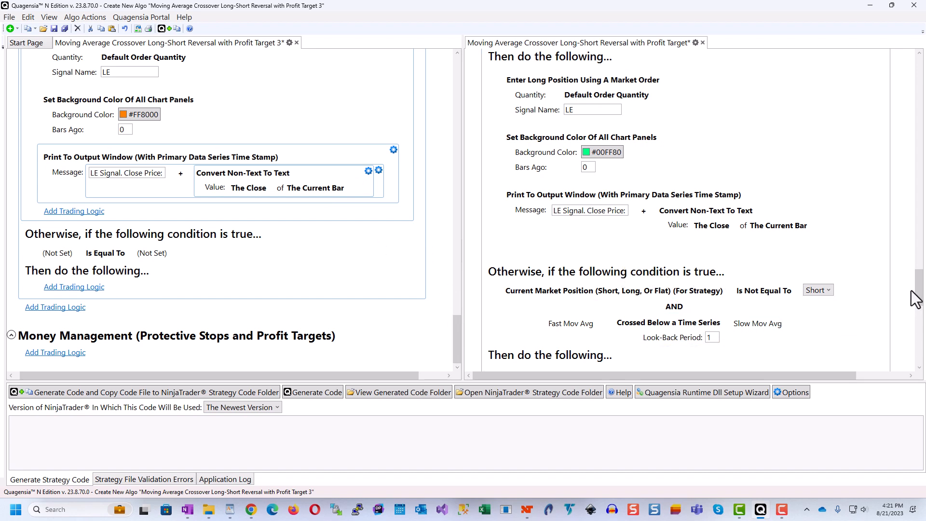
left_click_drag(919, 288, 916, 312)
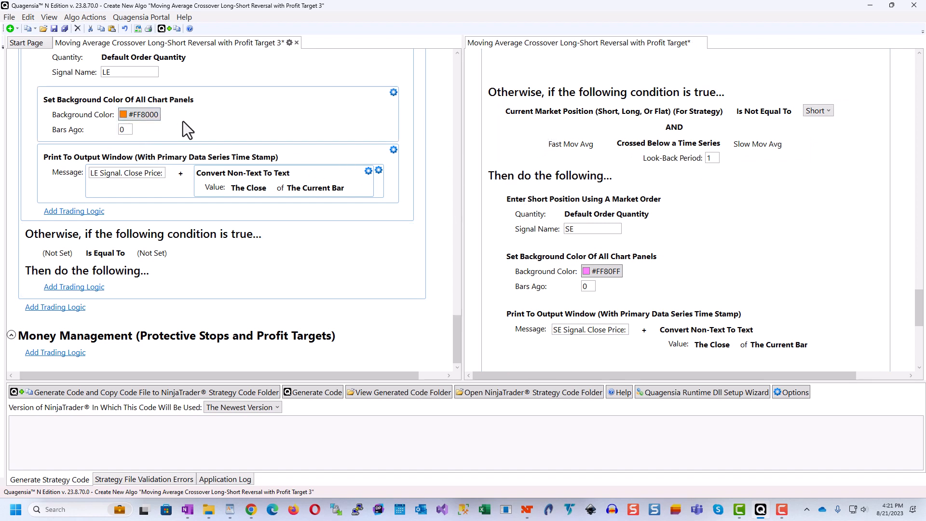
scroll(348, 149, "up", 3)
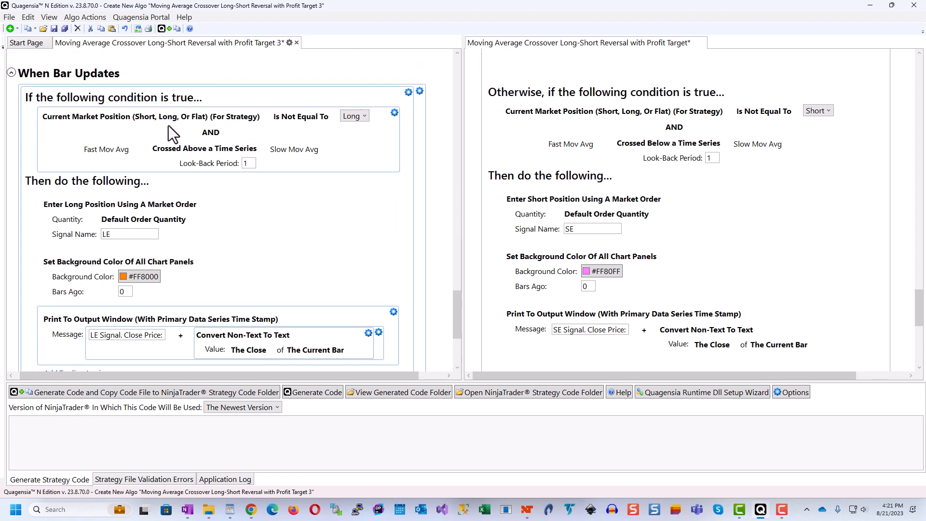
left_click(383, 114)
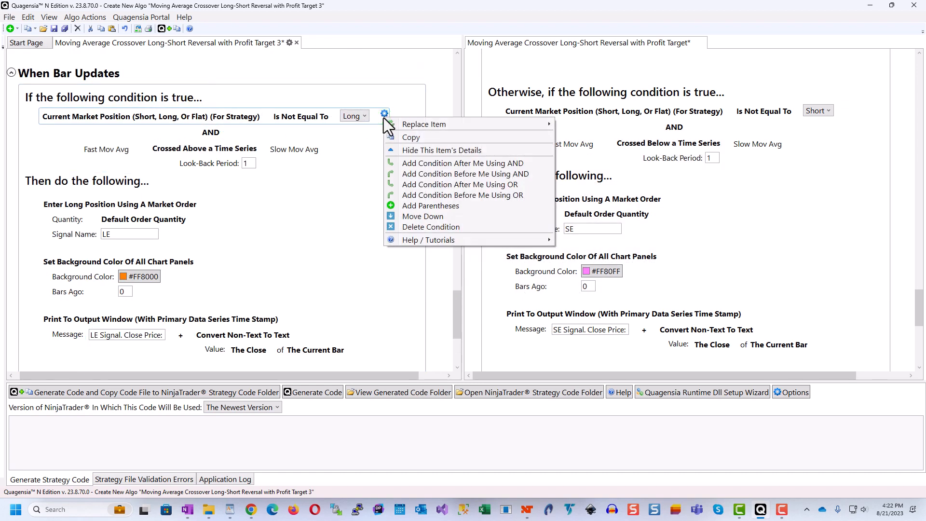
left_click(411, 137)
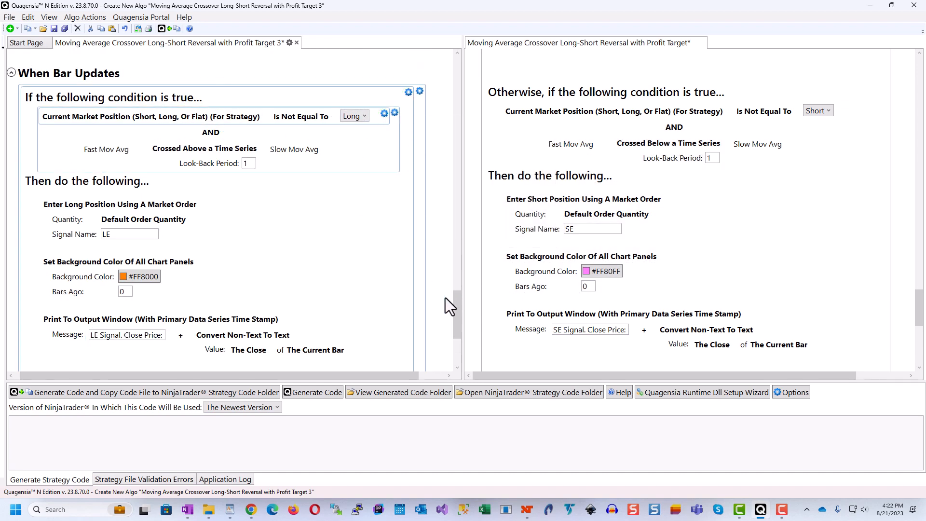
left_click_drag(456, 302, 446, 320)
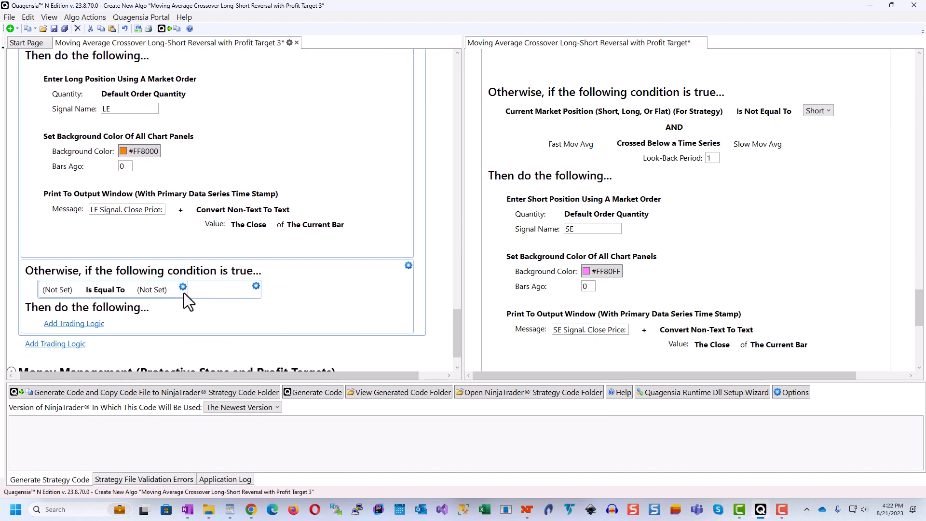
left_click(183, 290)
left_click(221, 322)
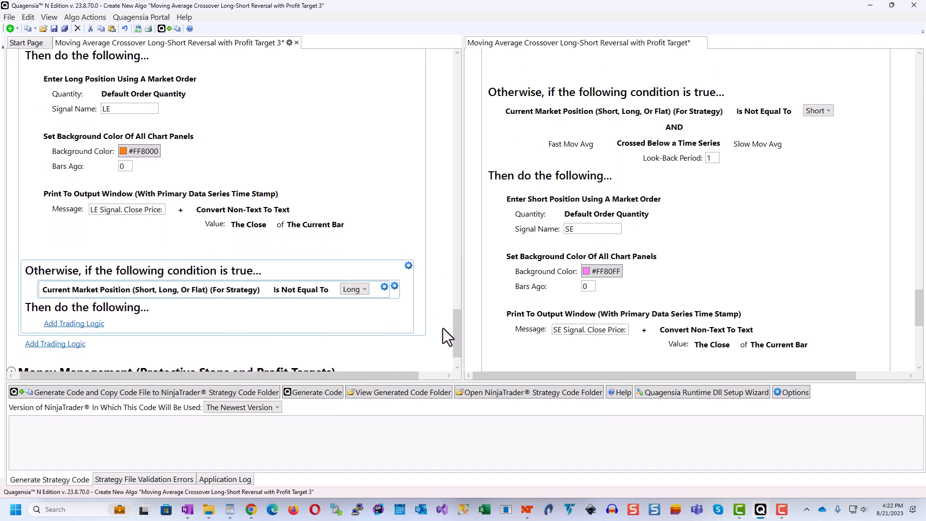
Set the market position in the Otherwise-if block's pasted condition to Short
scroll(455, 329, "down", 1)
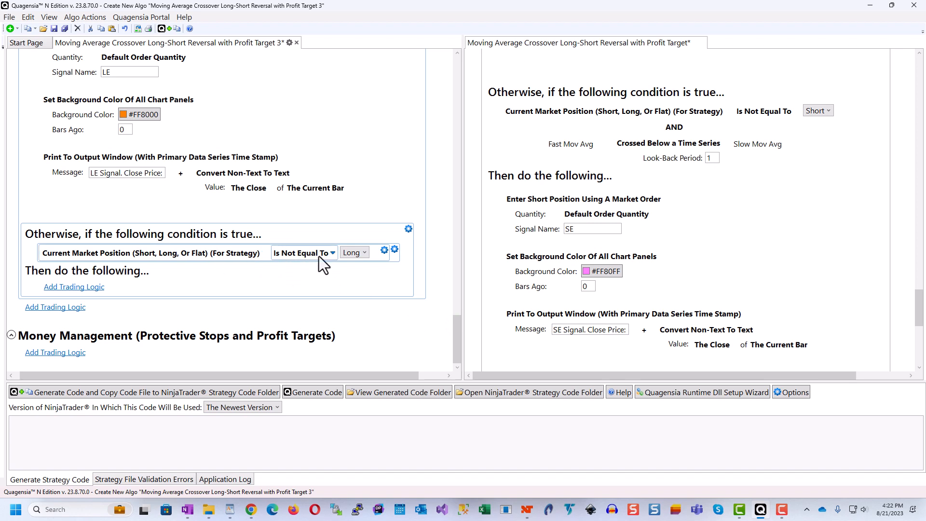
left_click(349, 256)
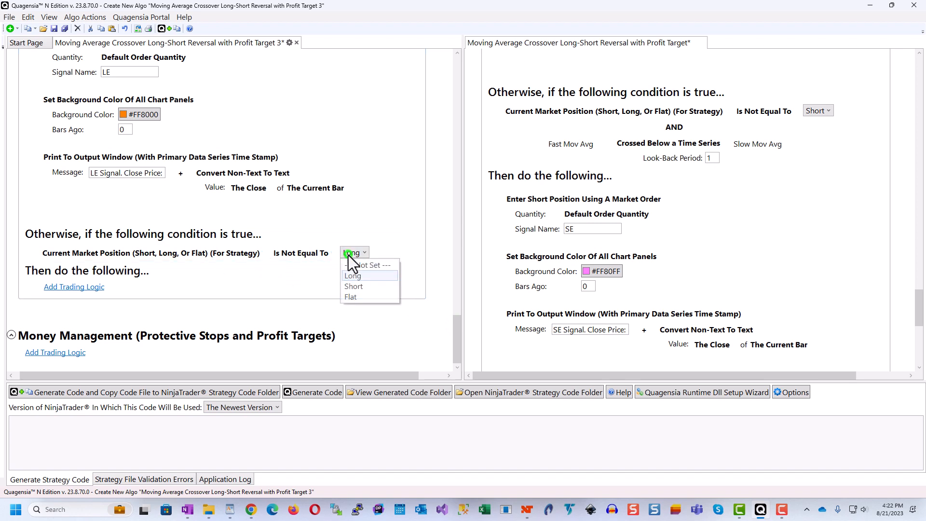
left_click(368, 286)
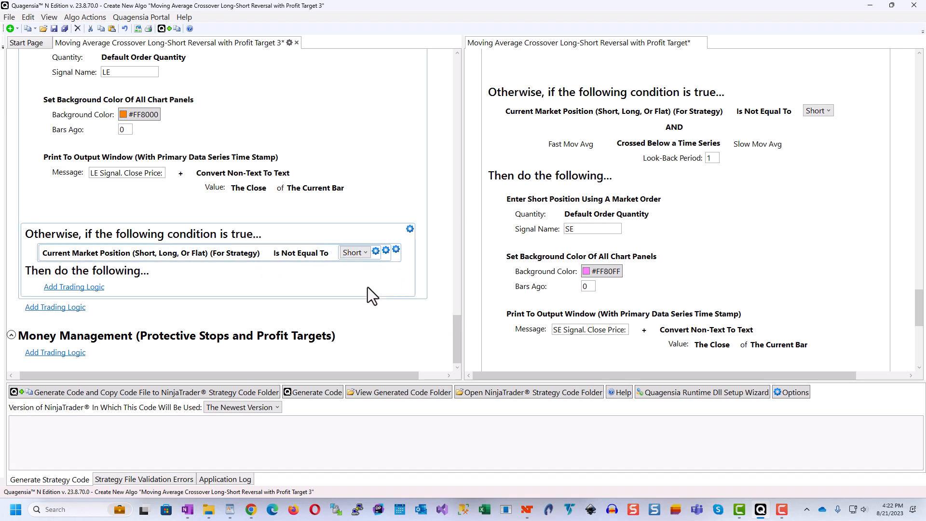
Add a second condition using AND to the Otherwise-if block and paste in a copy of the If block's Crossed Above a Time Series condition
left_click(396, 250)
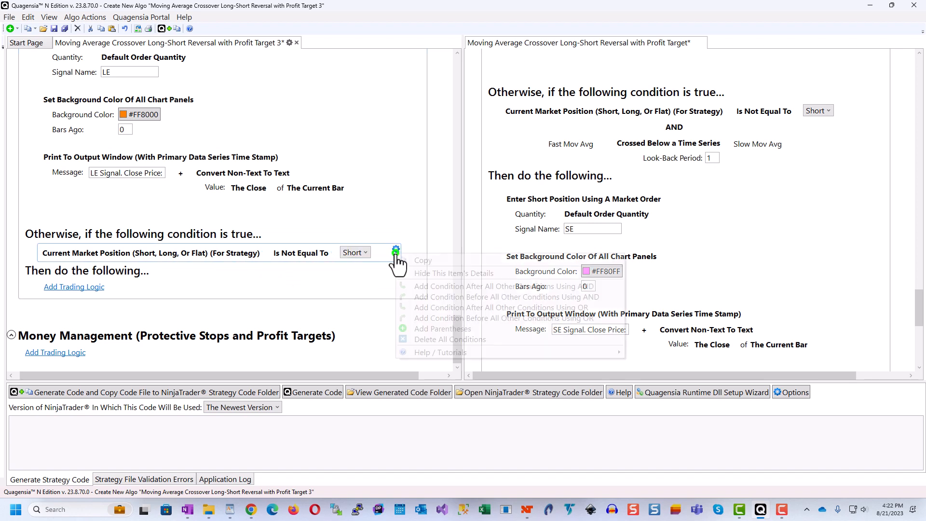
left_click(463, 290)
left_click_drag(457, 323, 461, 299)
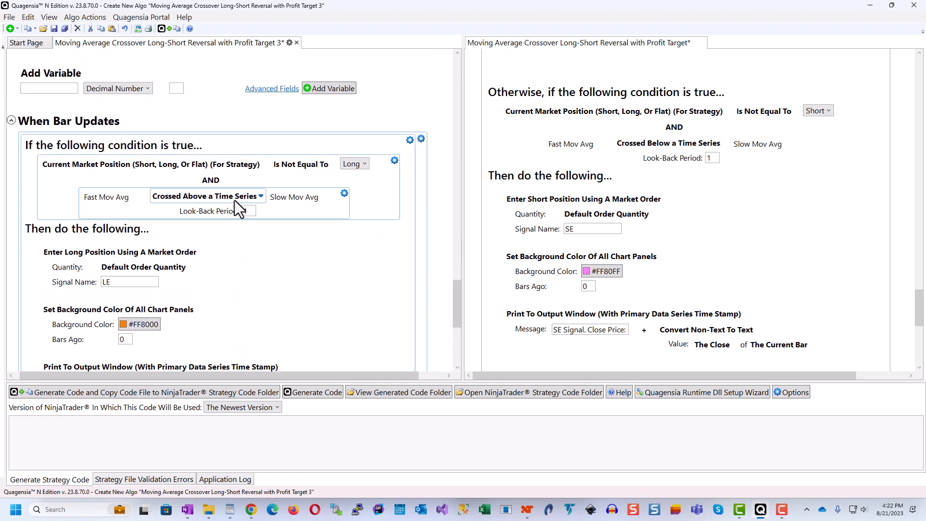
left_click(344, 194)
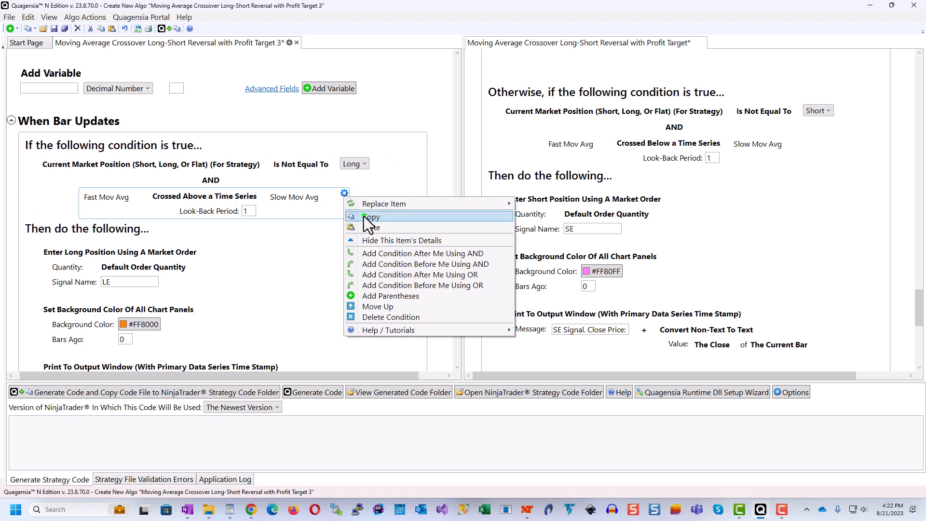
left_click(368, 214)
left_click_drag(458, 289, 458, 337)
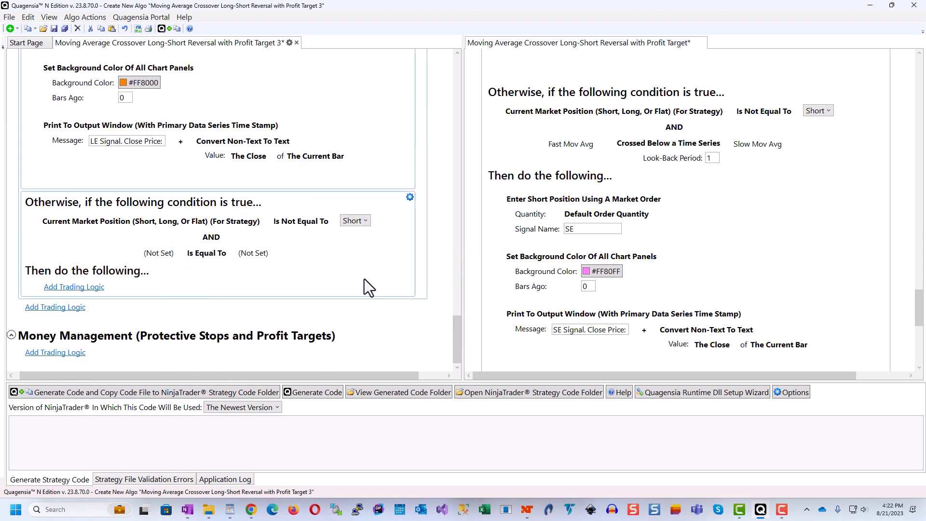
left_click(285, 250)
left_click(325, 283)
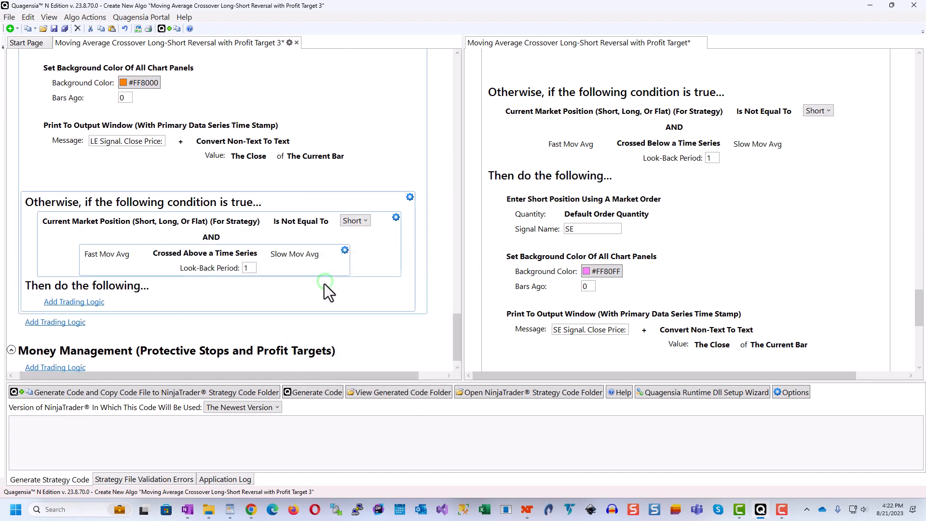
Change the Otherwise-if block's moving average comparison to Crossed Below a Time Series
left_click(199, 257)
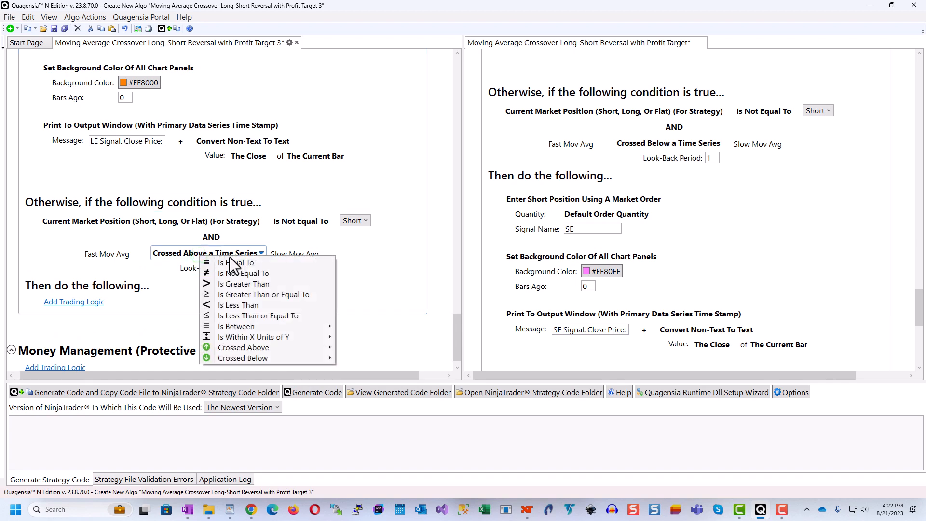
mouse_move(245, 357)
left_click(369, 358)
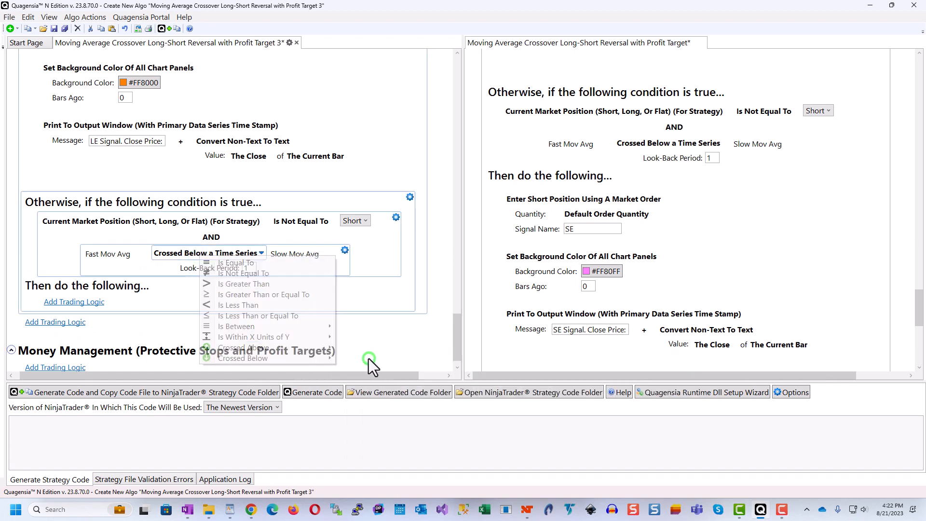
Add an Enter Short Position Using A Market Order action to the Otherwise-if block
left_click_drag(456, 338, 454, 344)
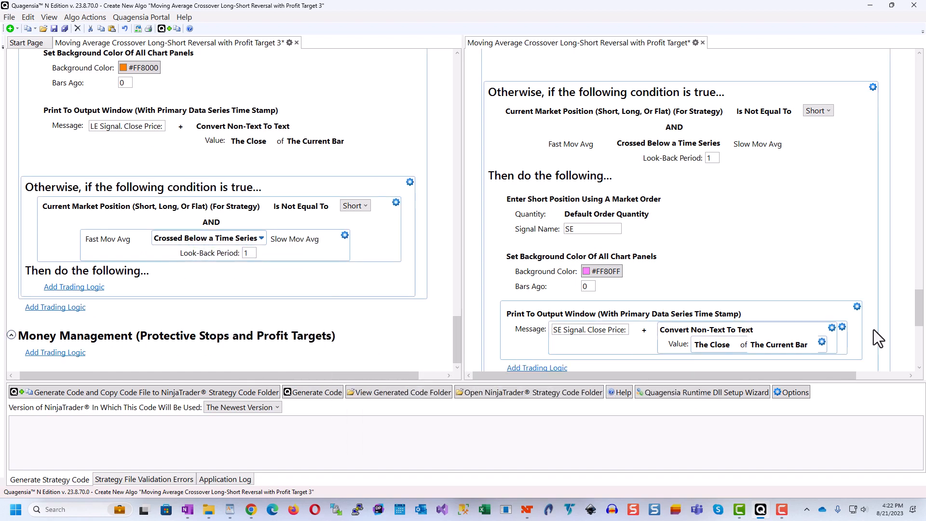
scroll(918, 311, "down", 3)
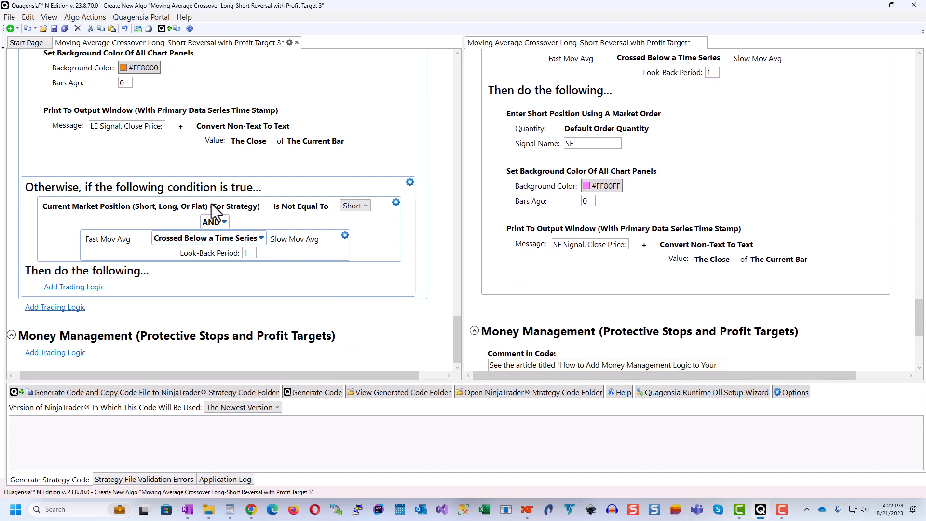
left_click(71, 289)
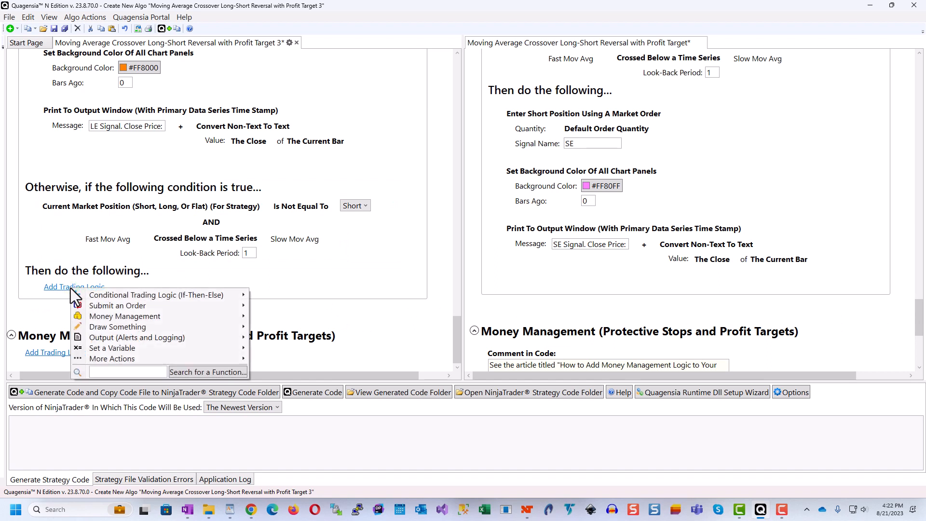
mouse_move(112, 306)
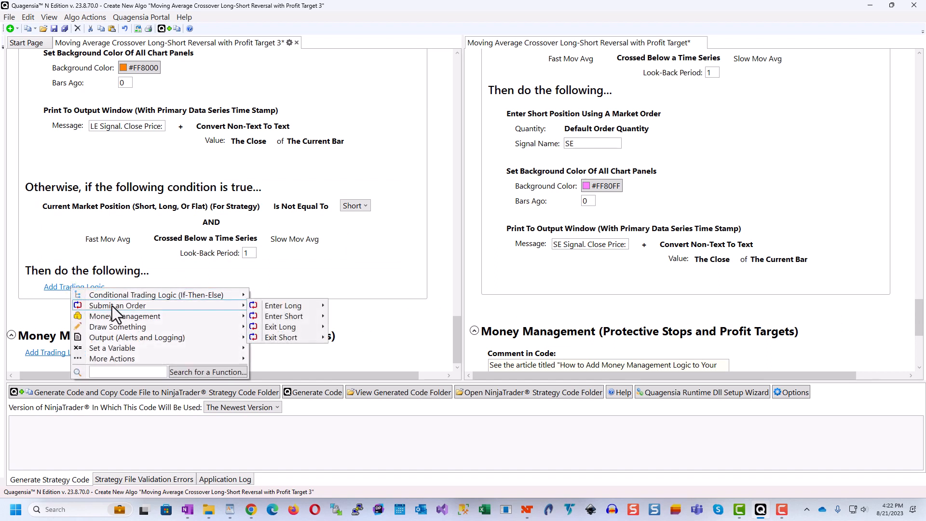
mouse_move(297, 316)
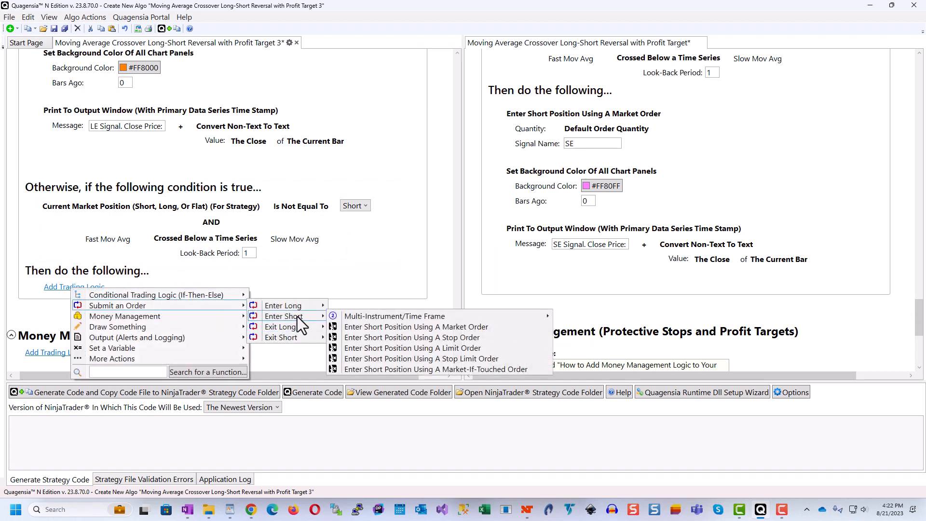
left_click(399, 326)
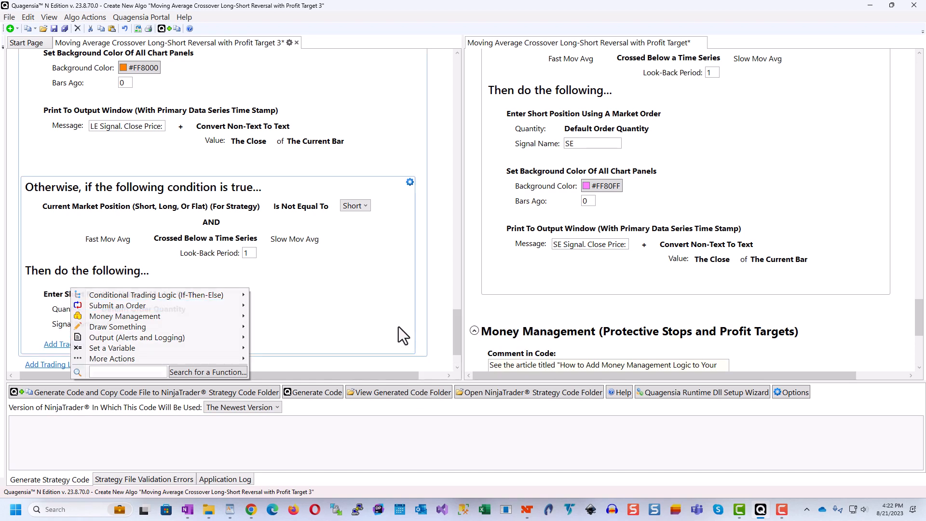
Copy the existing strategy's short-side Set Background Color Of All Chart Panels action and paste it below the new strategy's short entry order
left_click_drag(458, 336, 462, 348)
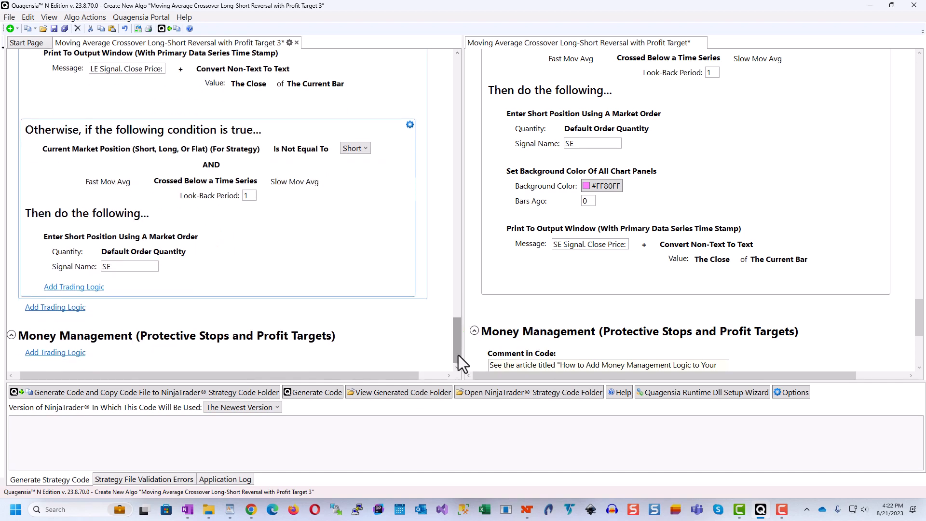
left_click(540, 191)
right_click(540, 192)
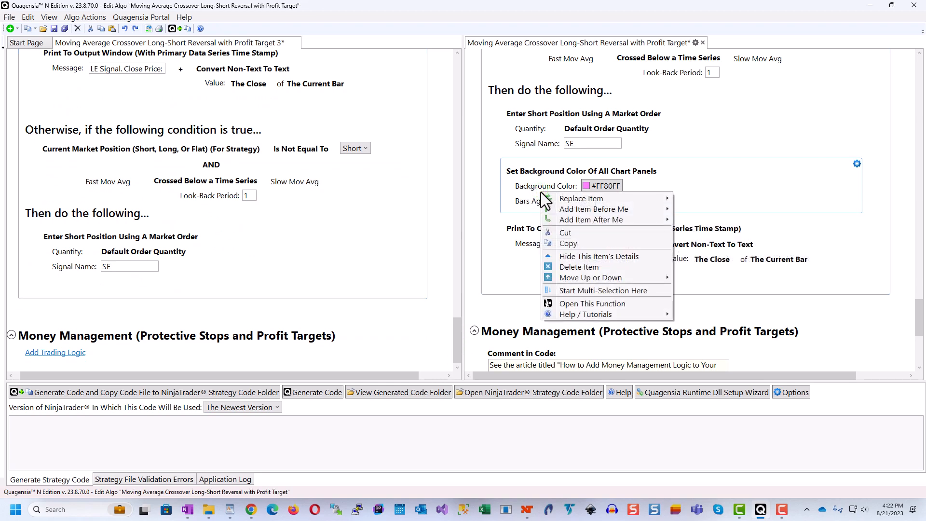
left_click(592, 242)
left_click(67, 289)
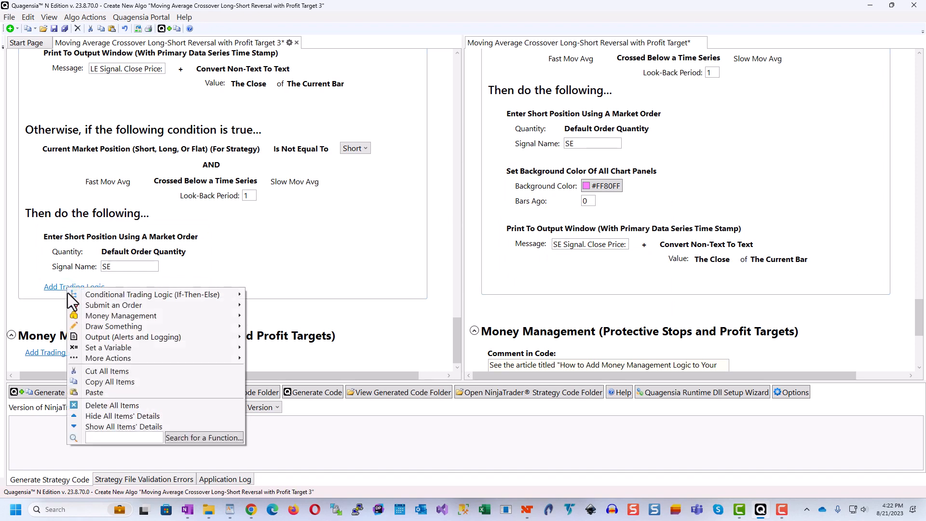
left_click(94, 392)
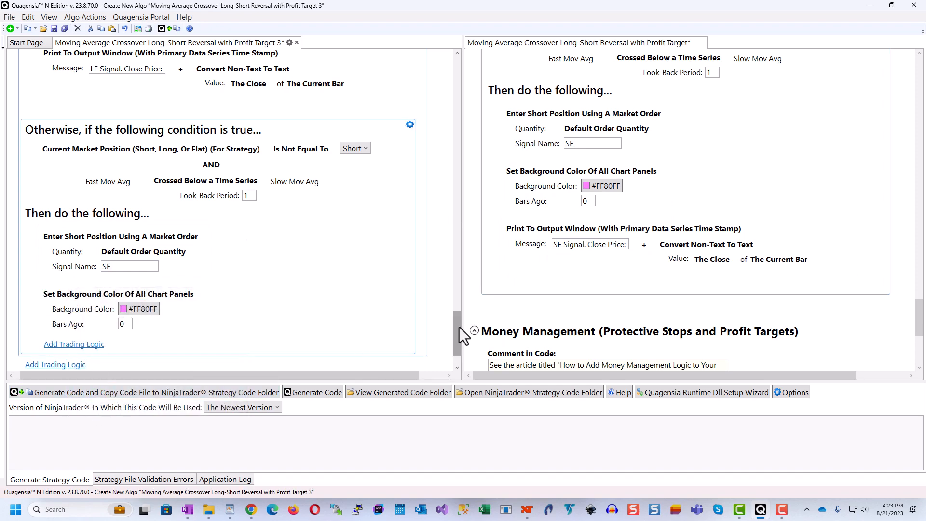
Set the background color of the Otherwise-if block's Set Background Color Of All Chart Panels action to Fuchsia
left_click_drag(459, 327, 455, 345)
left_click(137, 251)
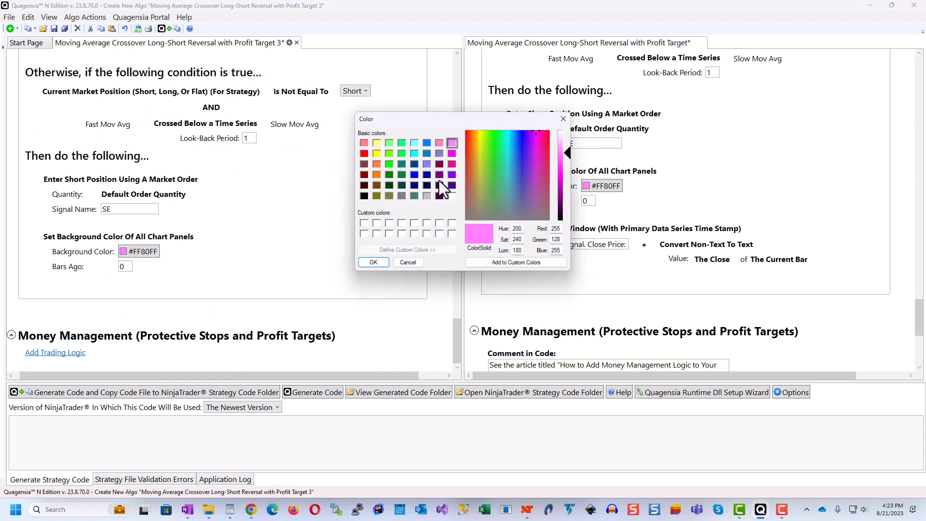
left_click(449, 153)
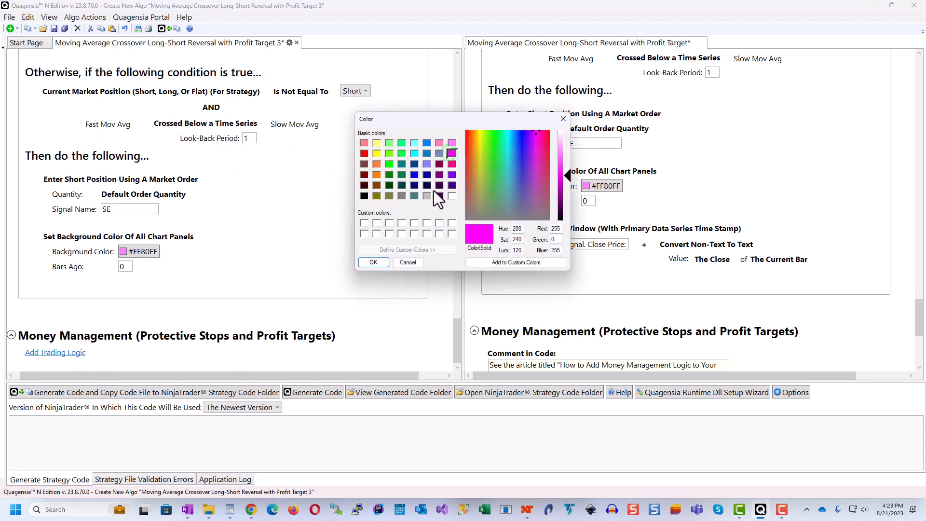
left_click(371, 261)
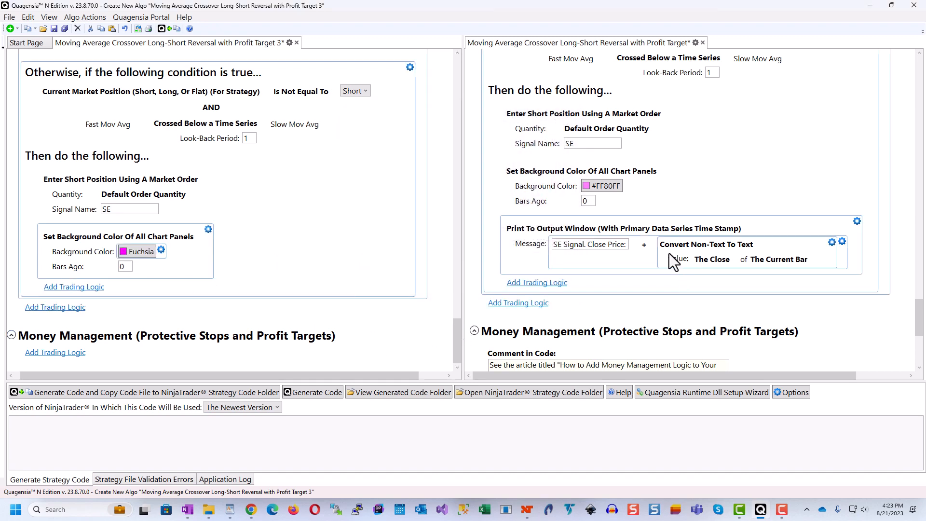
Copy the If block's Print To Output Window action into the Otherwise-if block and change its message text to "SE Signal. Close Price:"
right_click(698, 230)
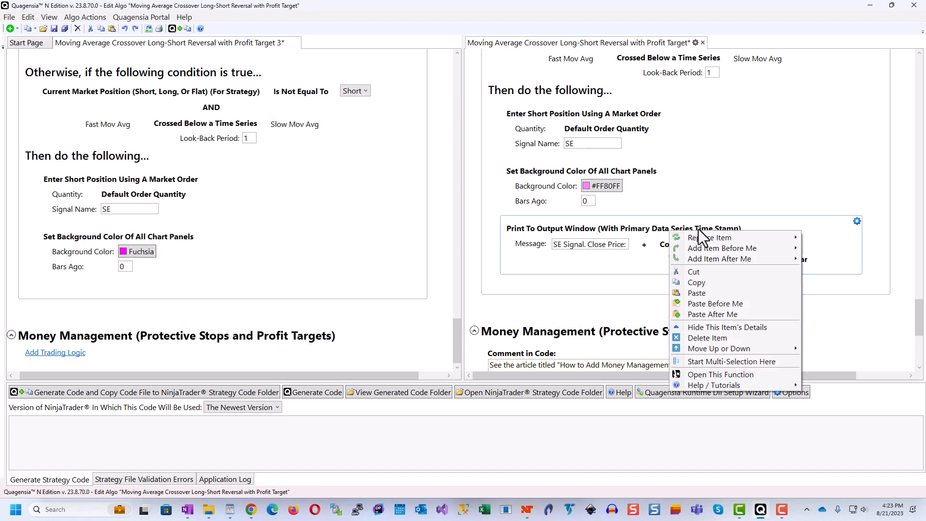
left_click_drag(459, 331, 460, 300)
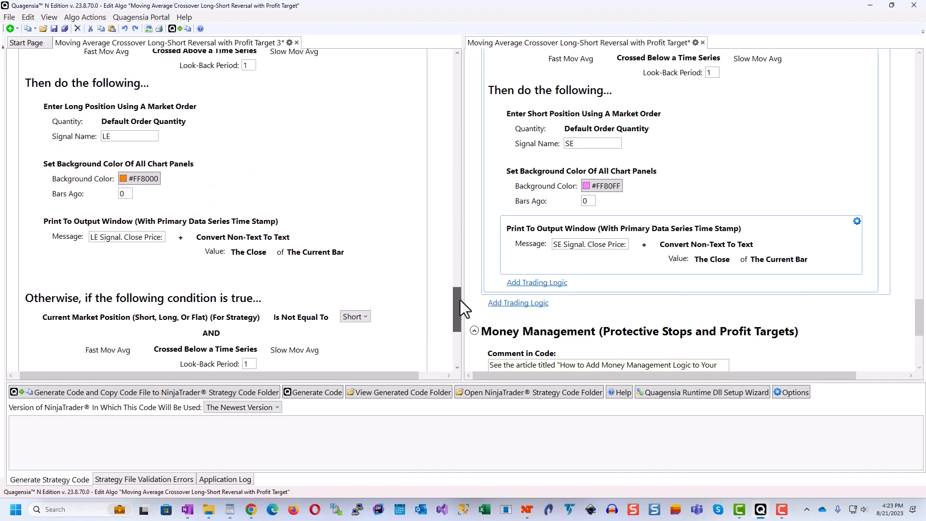
right_click(70, 256)
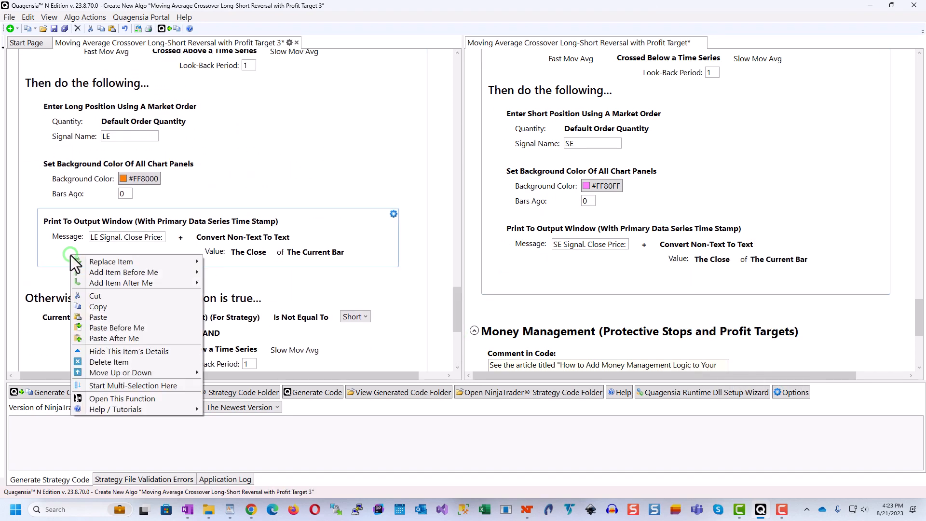
left_click(97, 306)
left_click_drag(458, 320, 455, 343)
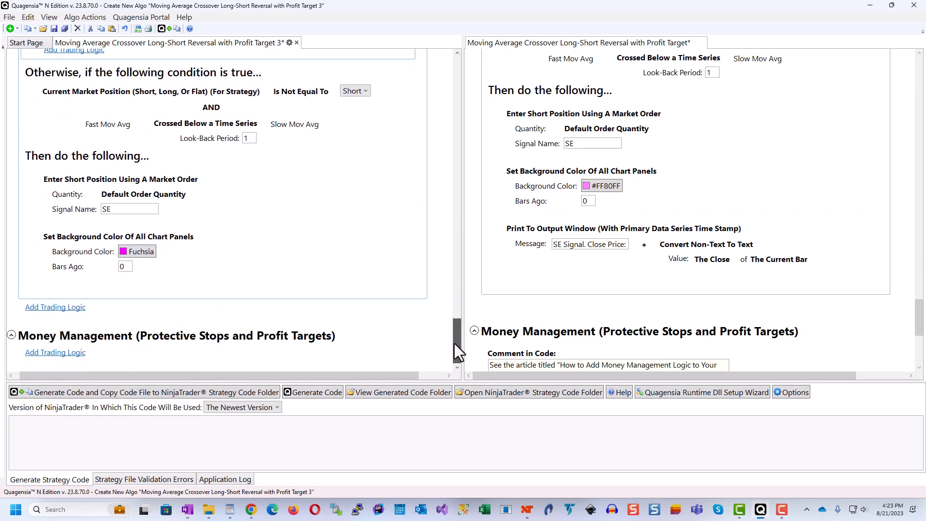
left_click(81, 288)
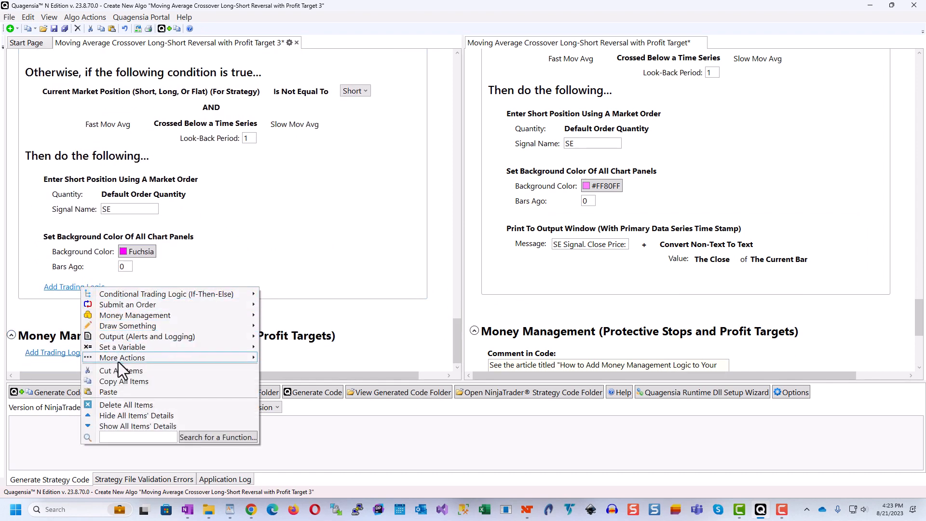
left_click(104, 391)
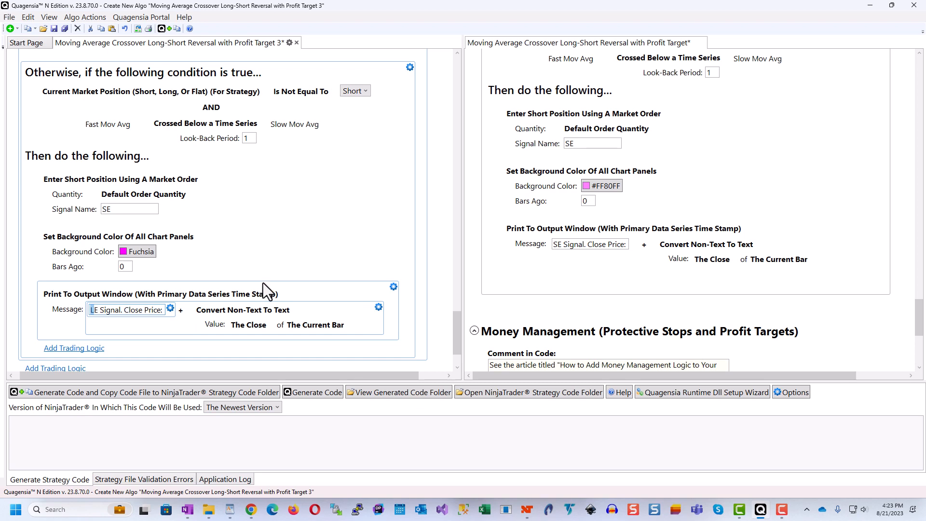
type("S")
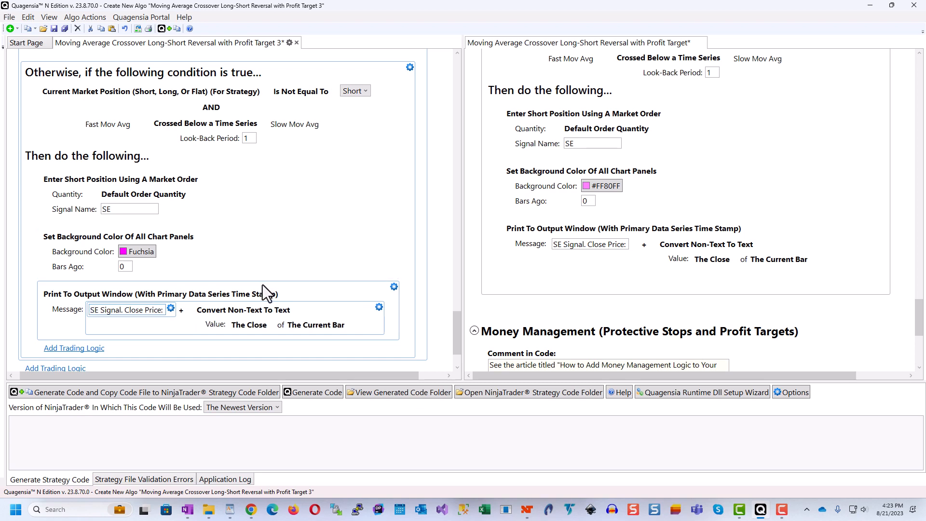
left_click_drag(456, 333, 452, 265)
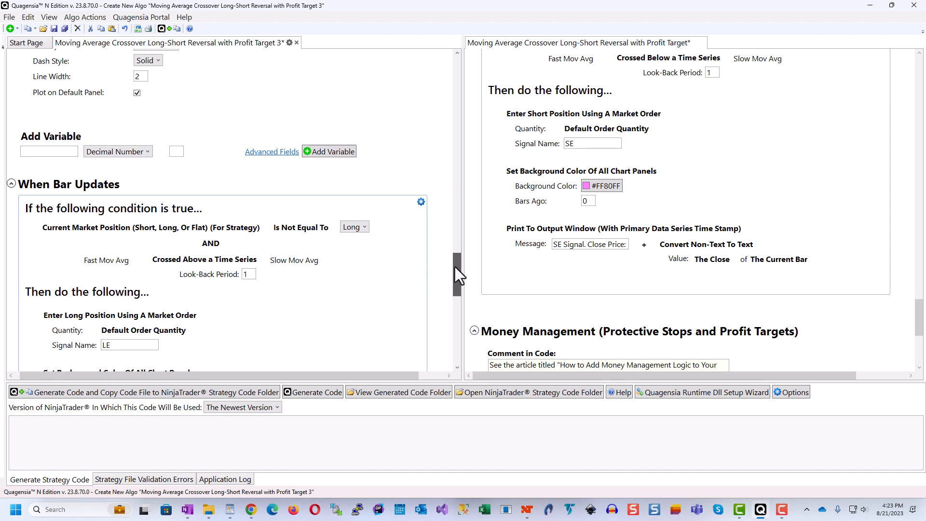
left_click_drag(455, 267, 456, 272)
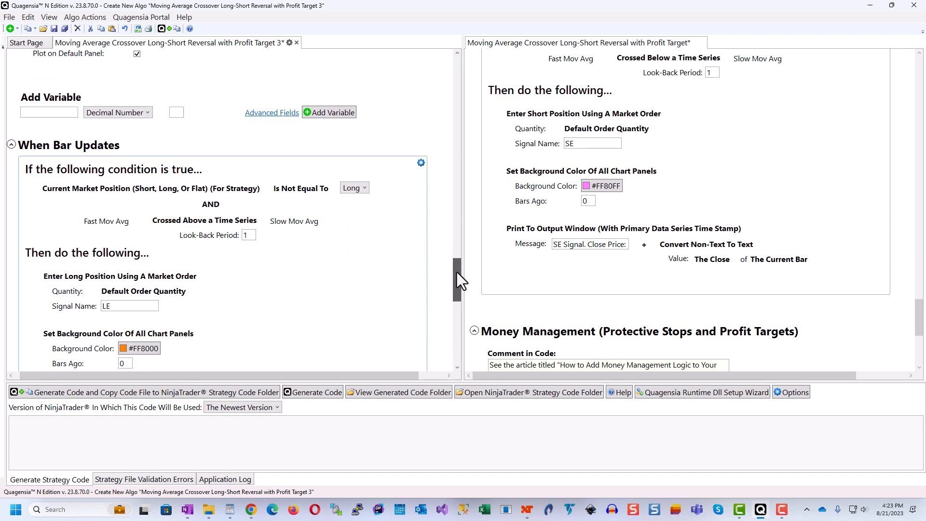
left_click_drag(456, 272, 448, 344)
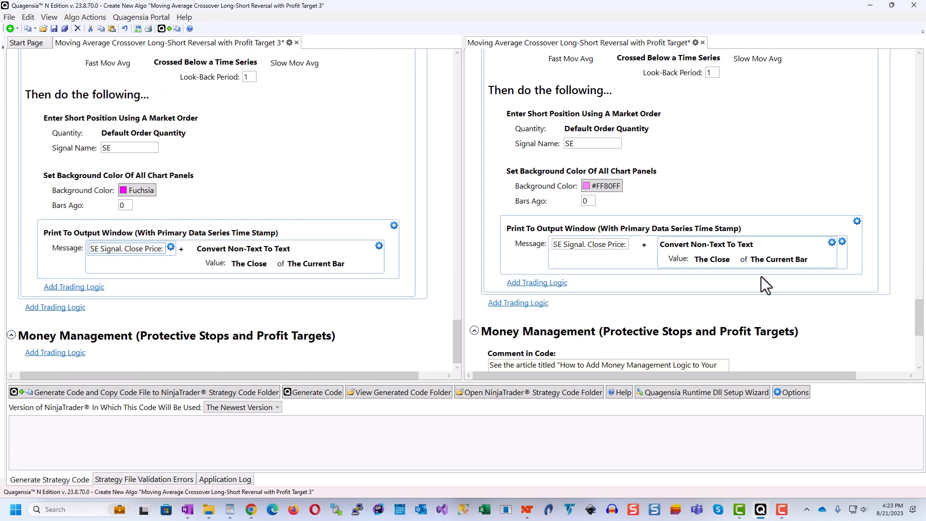
Add a Comment in Code item to the new strategy's Money Management section
left_click_drag(917, 318, 917, 355)
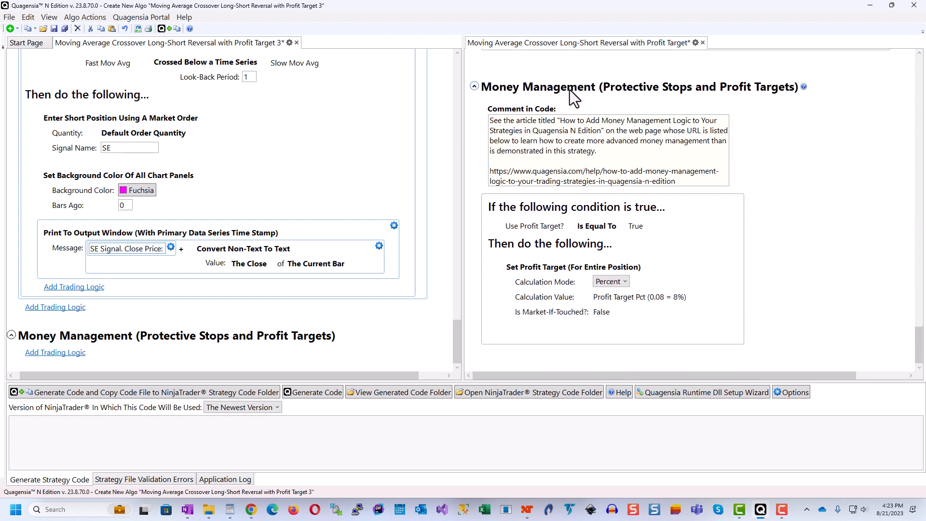
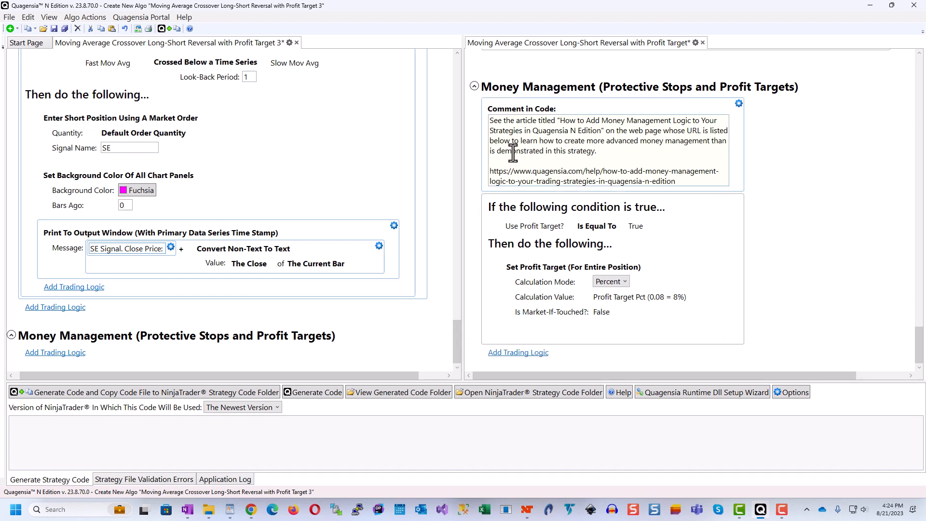
left_click(71, 352)
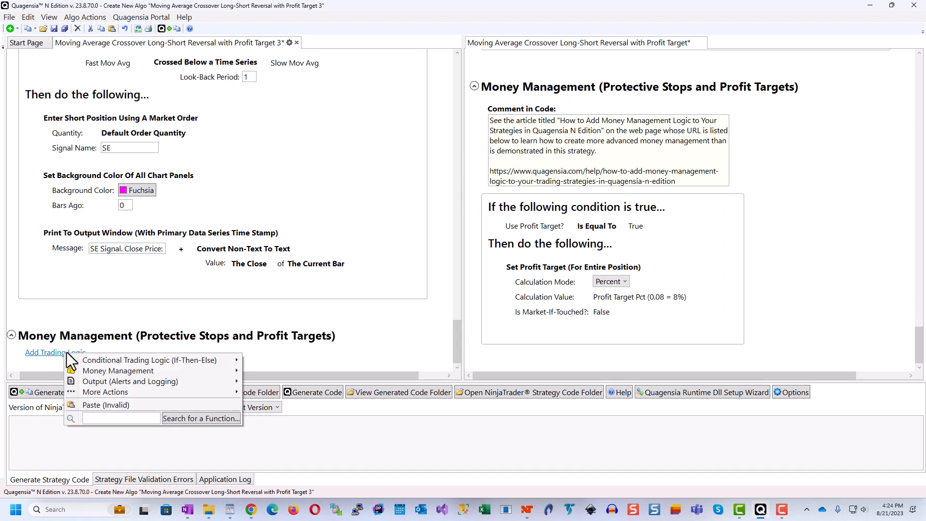
mouse_move(116, 395)
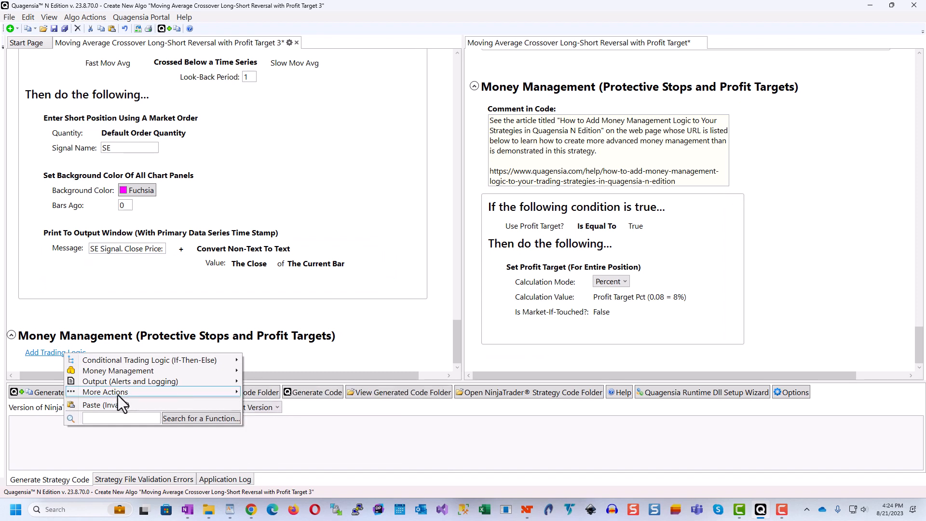
mouse_move(294, 393)
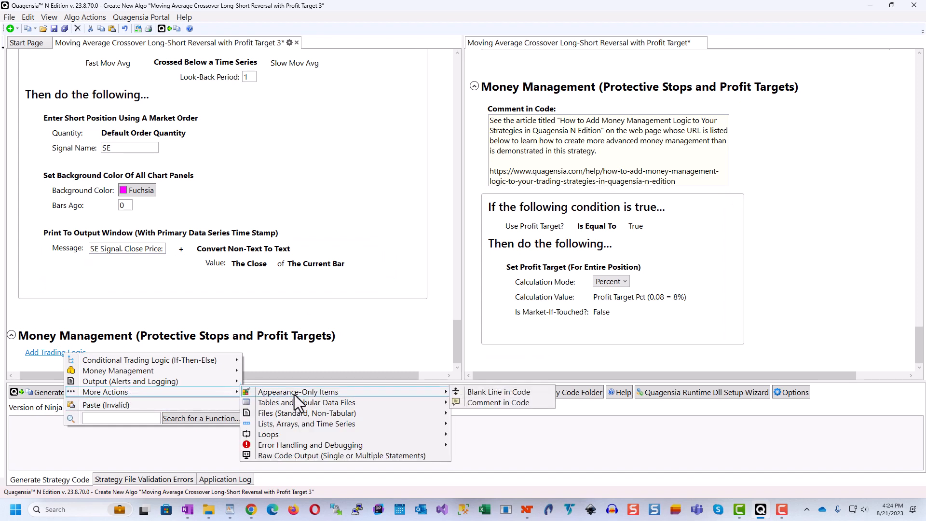
left_click(488, 404)
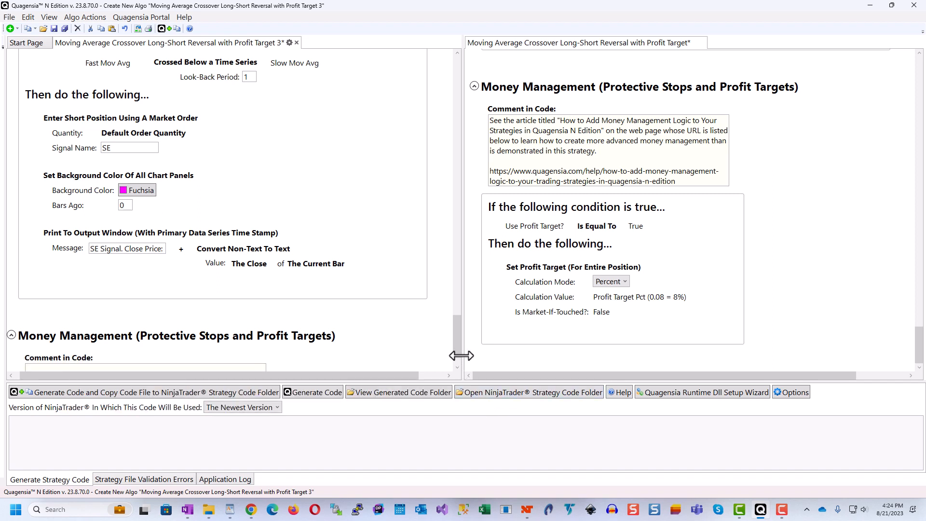
left_click_drag(458, 355, 456, 374)
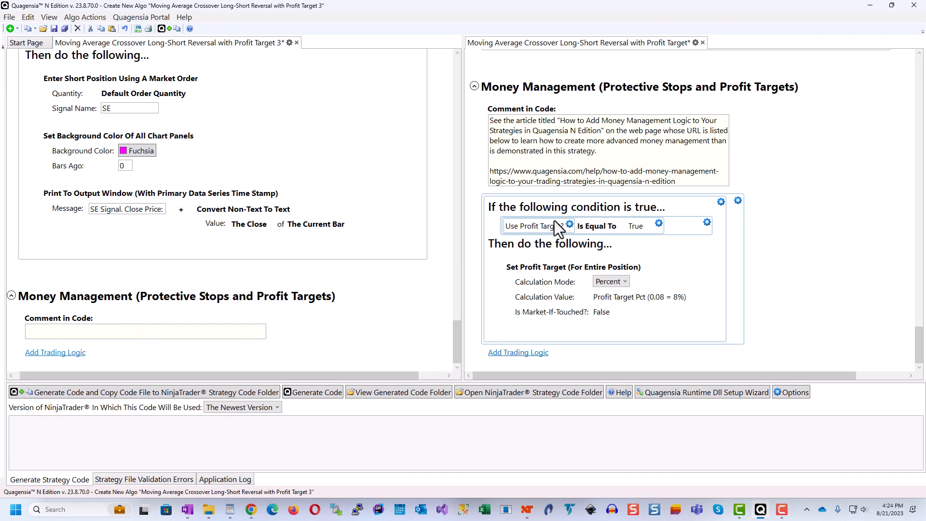
Copy the existing strategy's full Money Management comment text and paste it into the new strategy's empty comment
left_click(596, 167)
left_click_drag(689, 184, 378, 116)
key("ctrl+c")
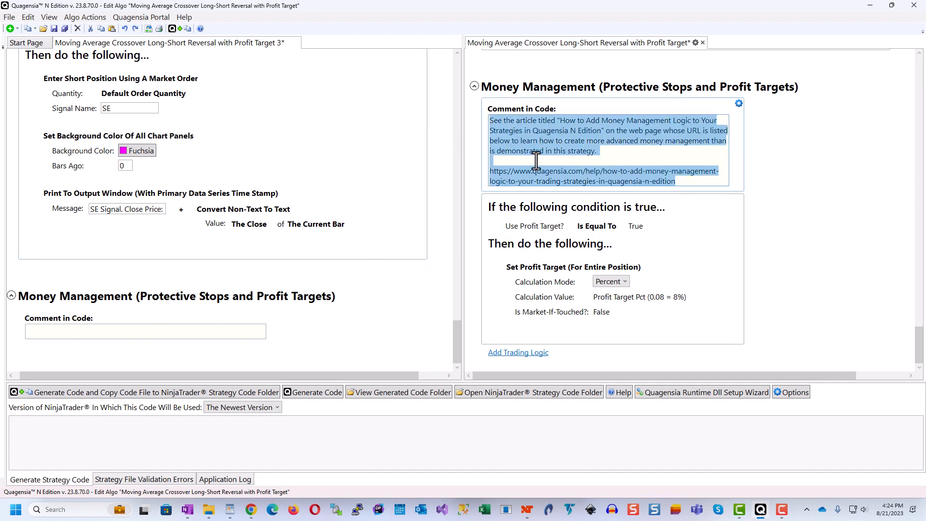
left_click(62, 329)
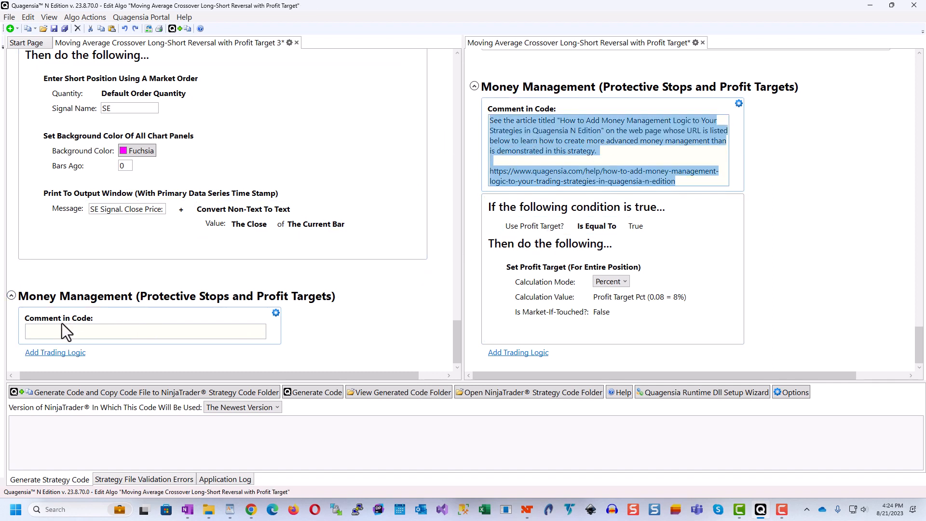
key("ctrl+v")
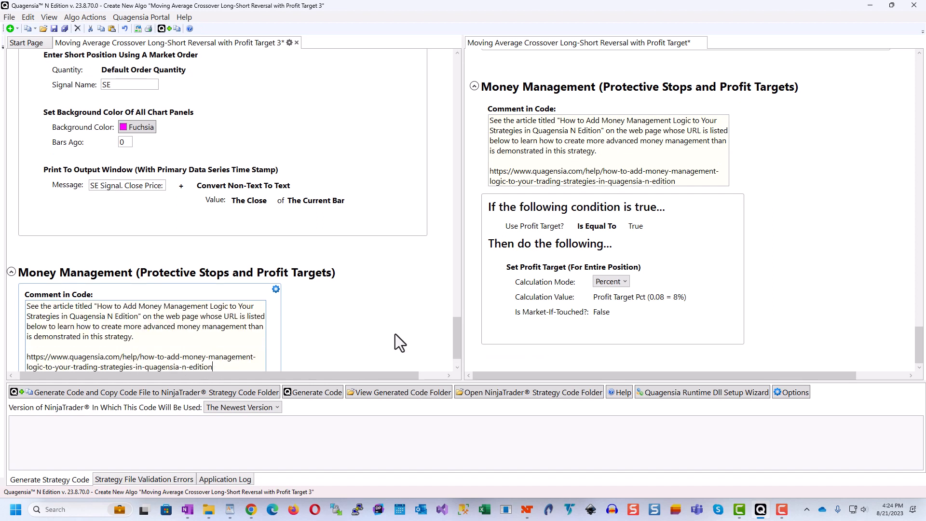
scroll(456, 331, "down", 2)
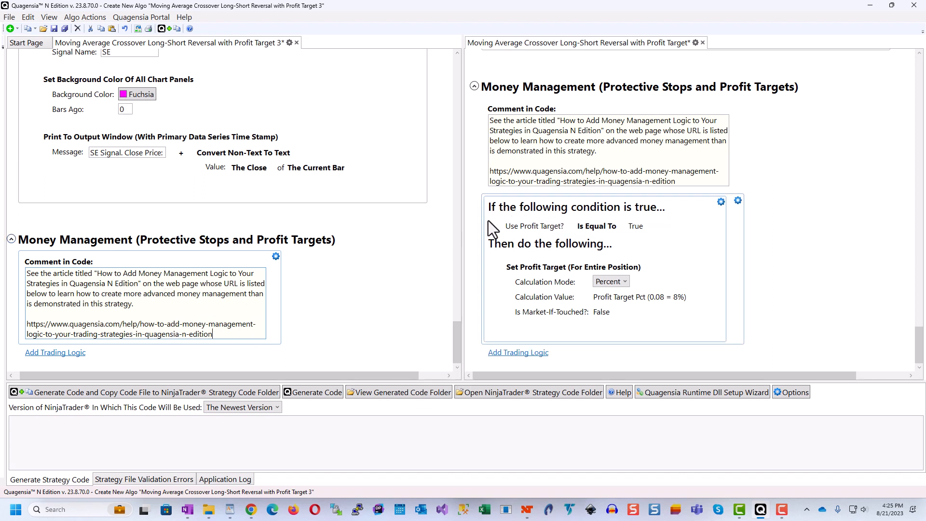
right_click(668, 224)
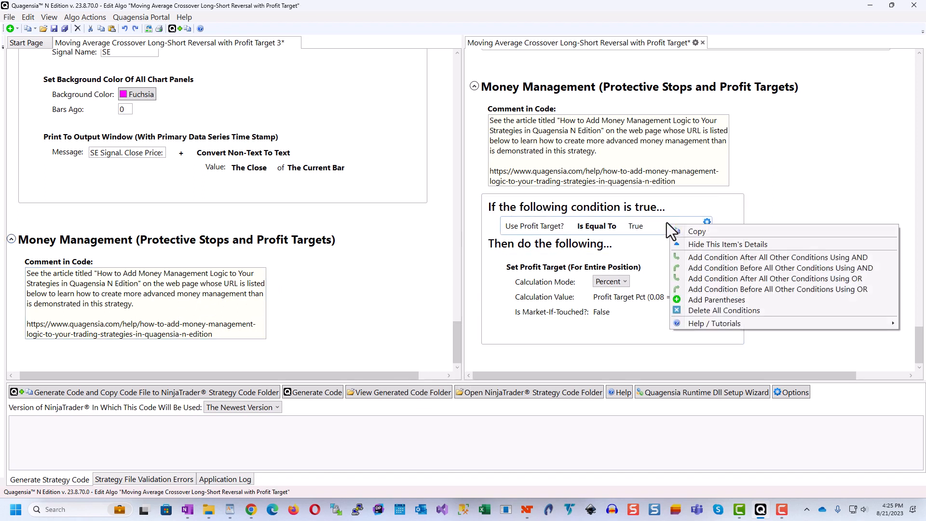
left_click(162, 377)
left_click_drag(162, 377, 159, 373)
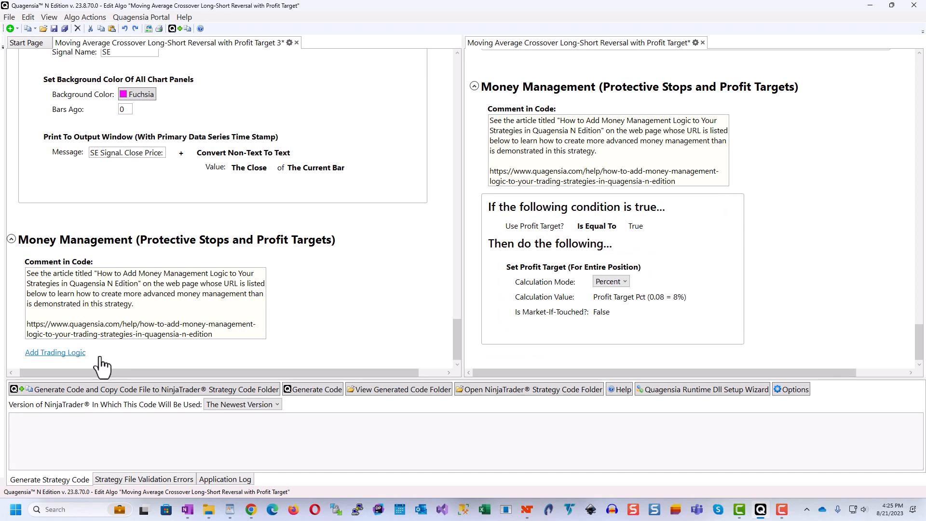
Add a Conditional Trading Logic (If Block) below the comment in the new strategy's Money Management section
left_click(50, 352)
mouse_move(71, 358)
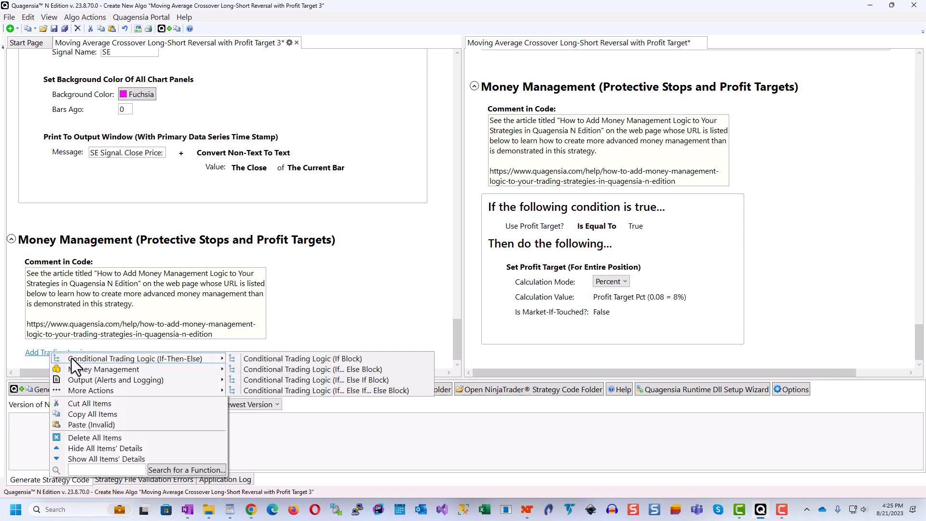
left_click(296, 362)
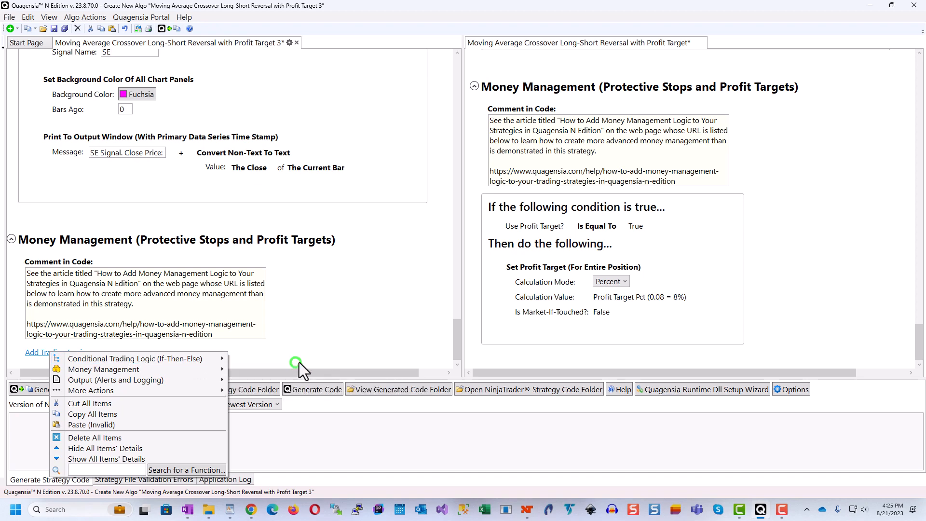
scroll(457, 348, "down", 3)
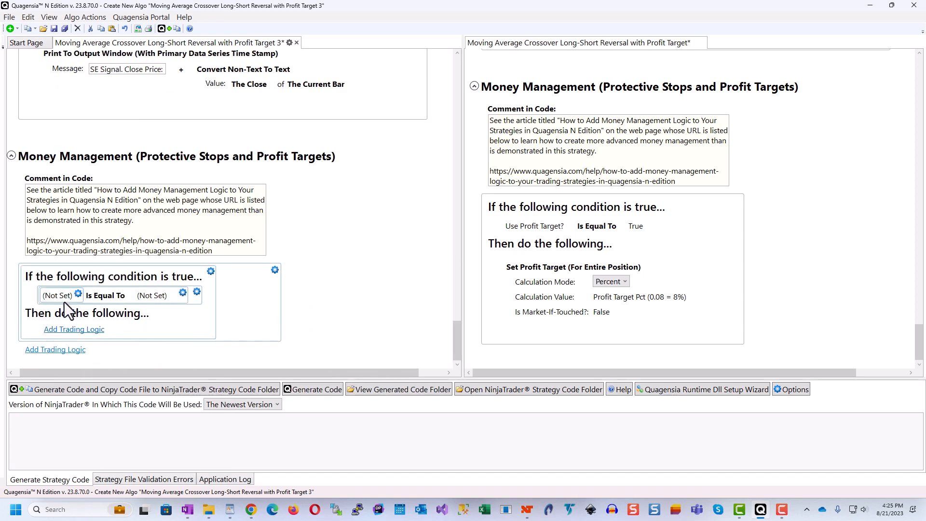
Set the Money Management If block's condition to the Use Profit Target? input parameter Is Equal To True
left_click(57, 301)
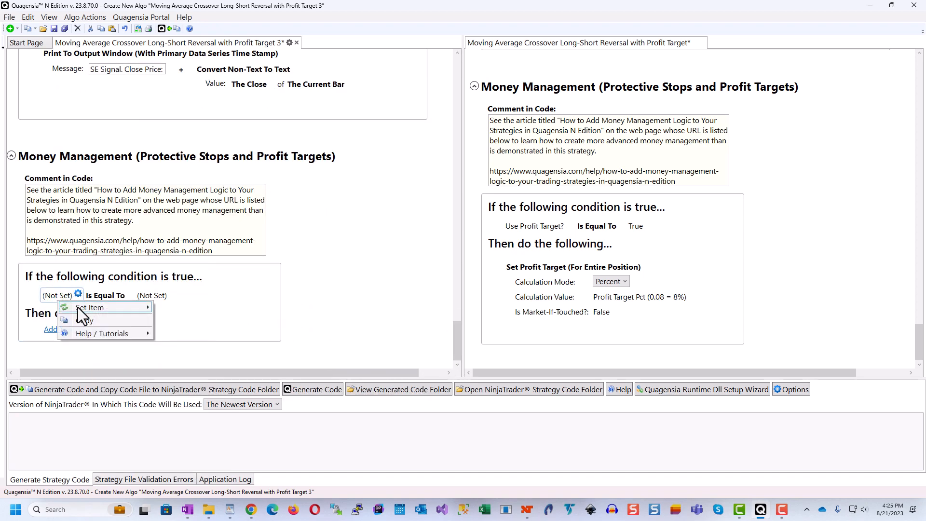
mouse_move(77, 307)
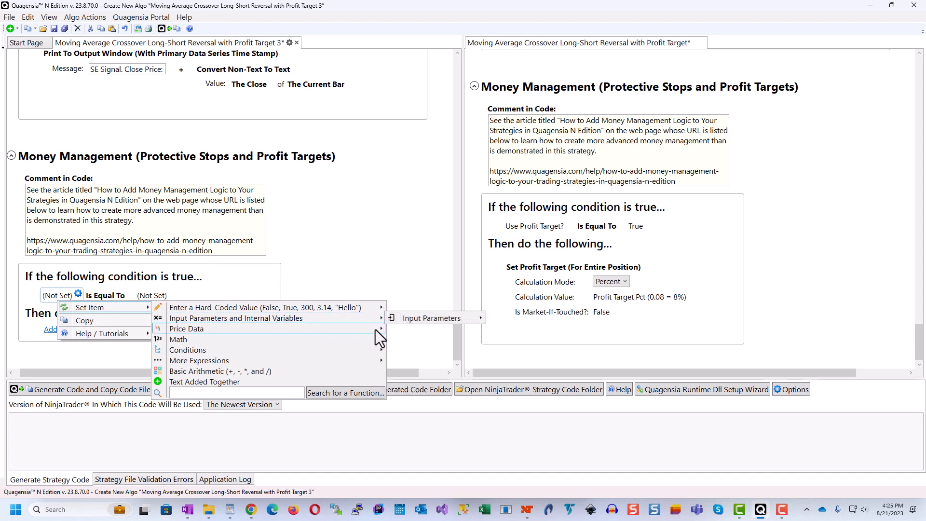
mouse_move(301, 314)
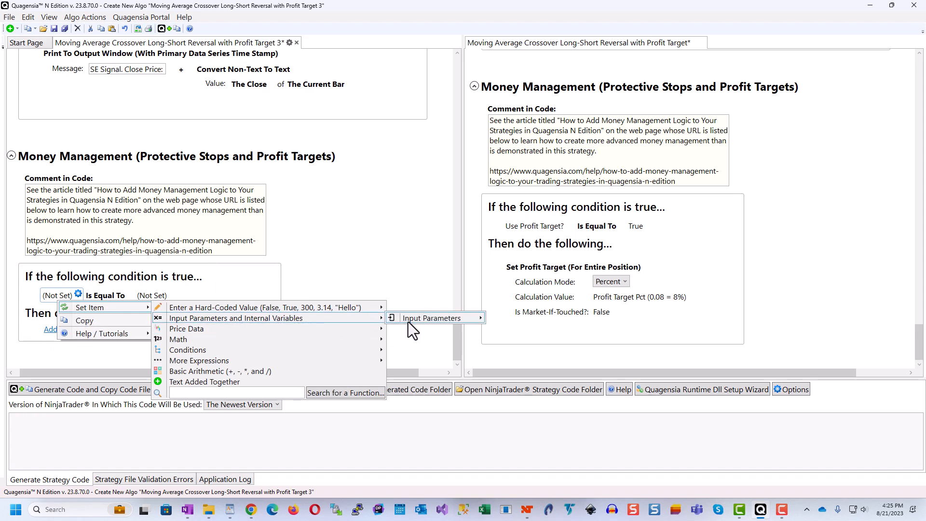
mouse_move(434, 318)
left_click(525, 340)
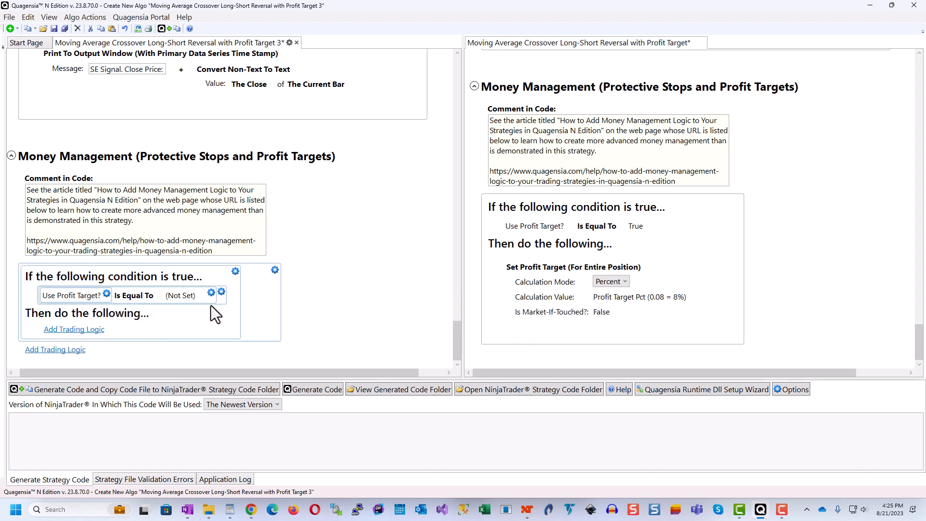
left_click(182, 296)
mouse_move(204, 306)
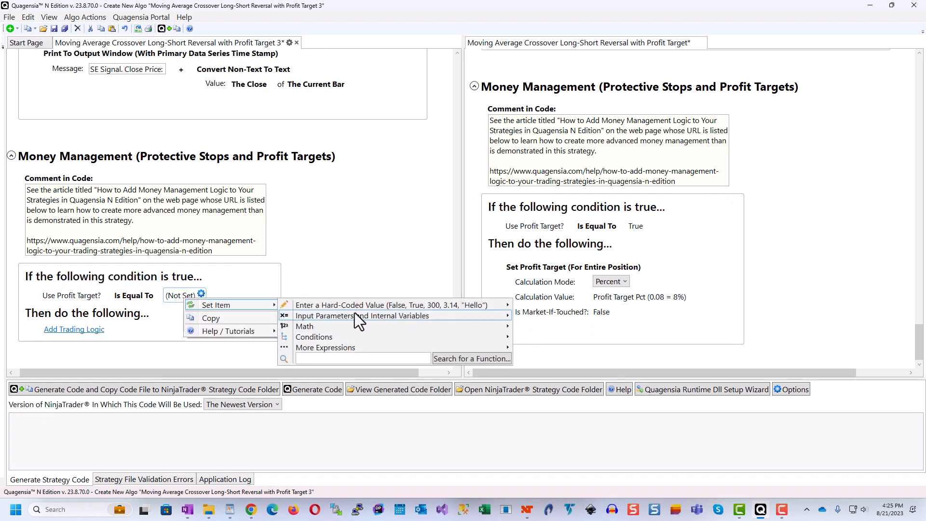
mouse_move(439, 312)
left_click(530, 302)
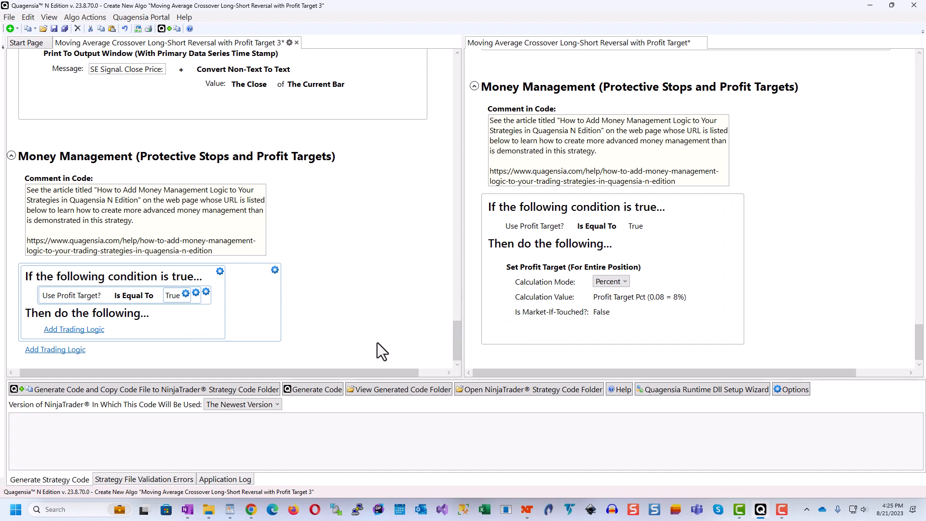
Add a Set Profit Target (For Entire Position) action to the Money Management If block of the new strategy
left_click(65, 330)
mouse_move(93, 348)
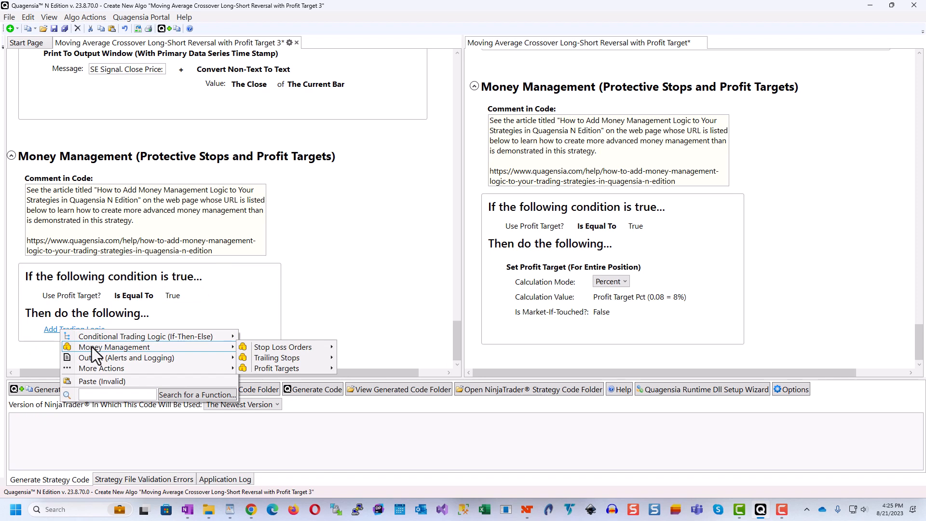
left_click(49, 328)
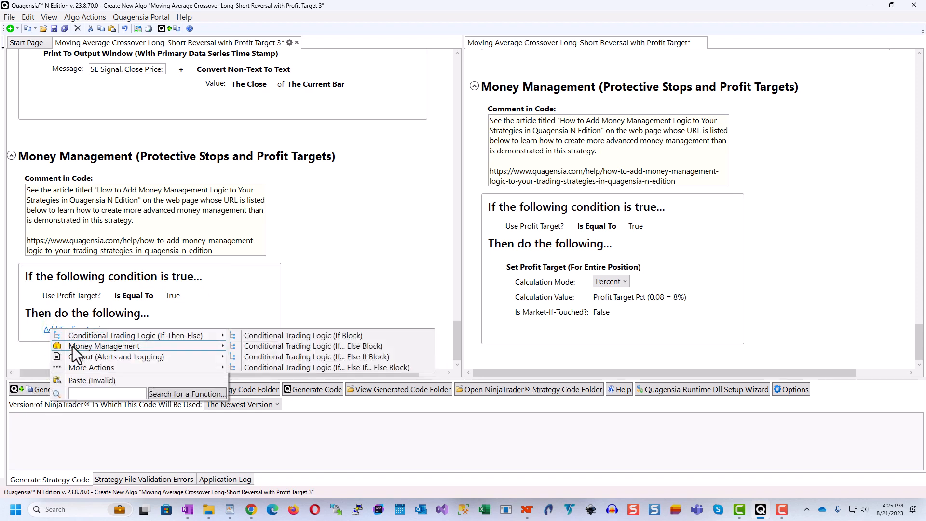
mouse_move(73, 346)
mouse_move(267, 365)
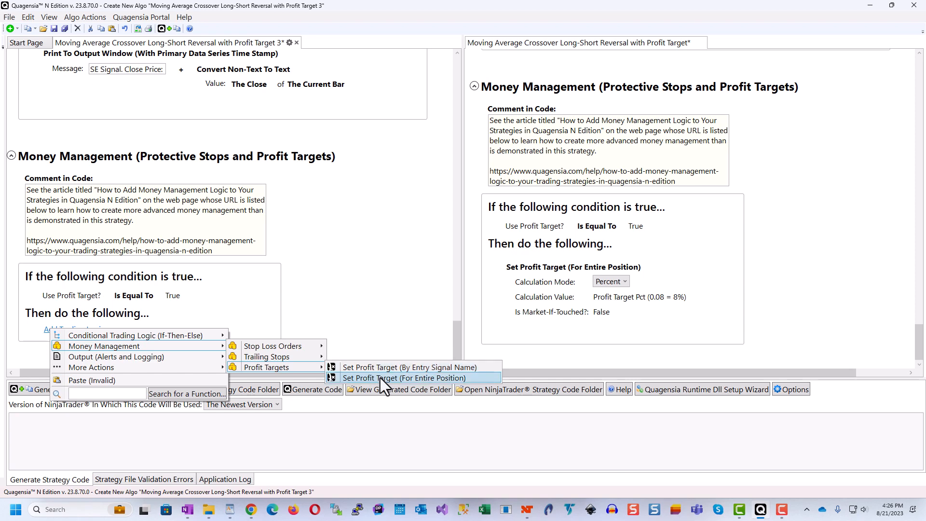
left_click(379, 378)
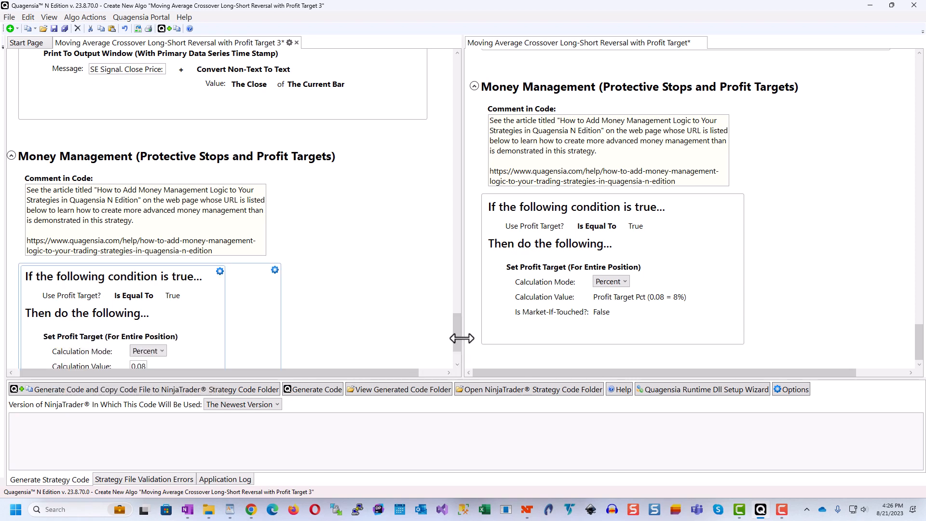
Keep the profit target's calculation mode at Percent and replace its calculation value with the Profit Target Pct (0.08 = 8%) input parameter
scroll(458, 336, "down", 3)
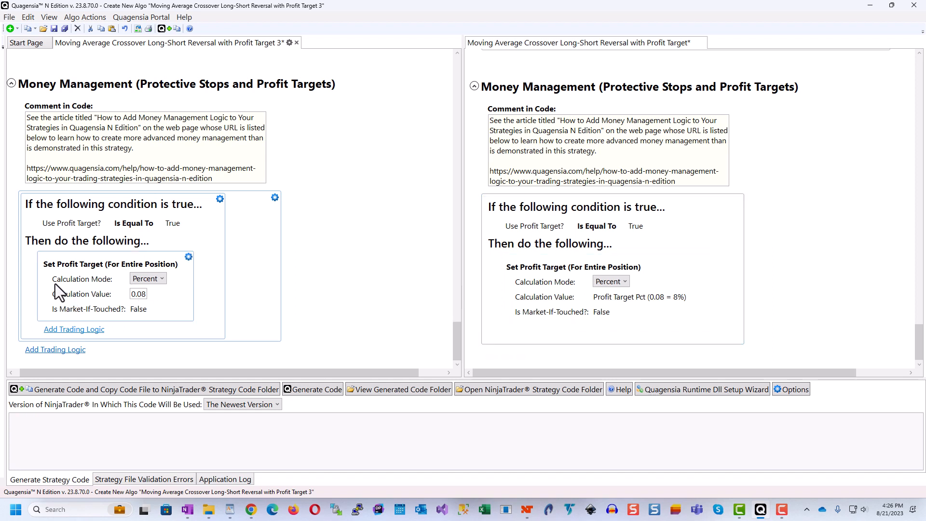
left_click(149, 279)
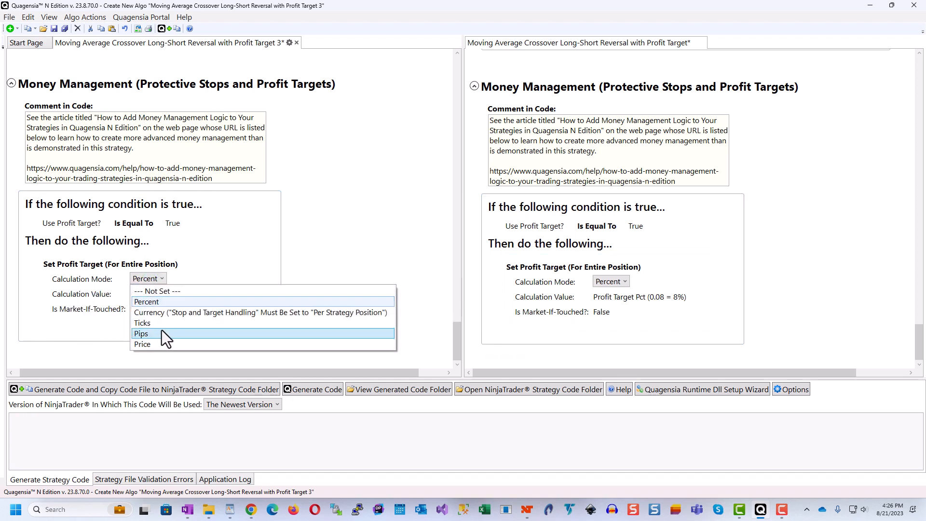
left_click(106, 420)
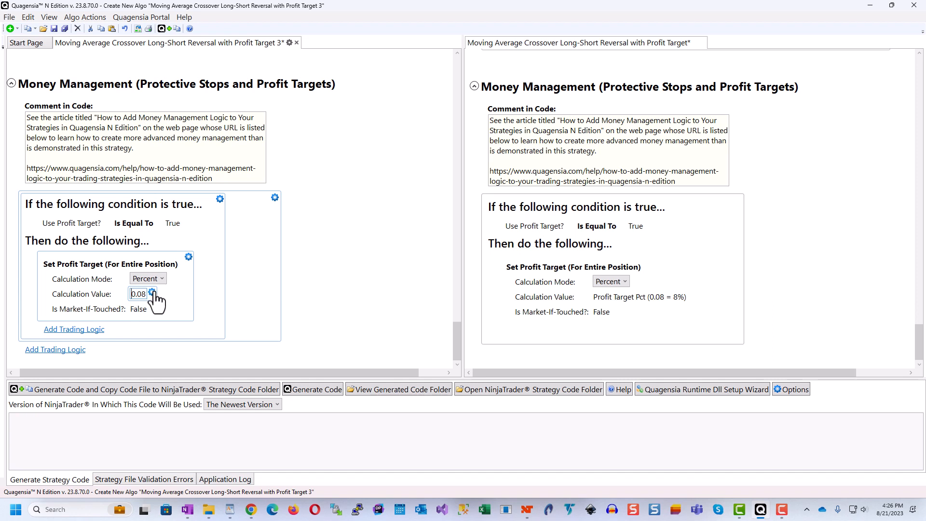
left_click(152, 293)
mouse_move(206, 297)
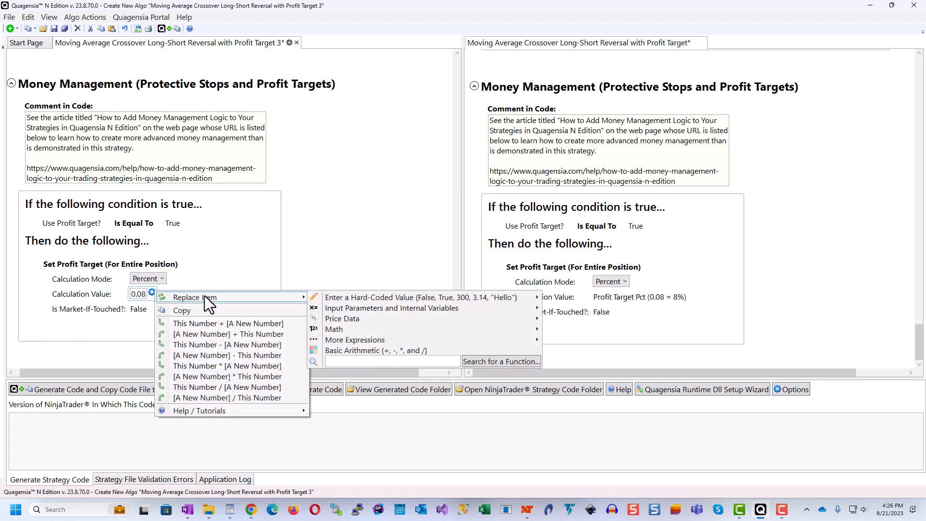
mouse_move(361, 316)
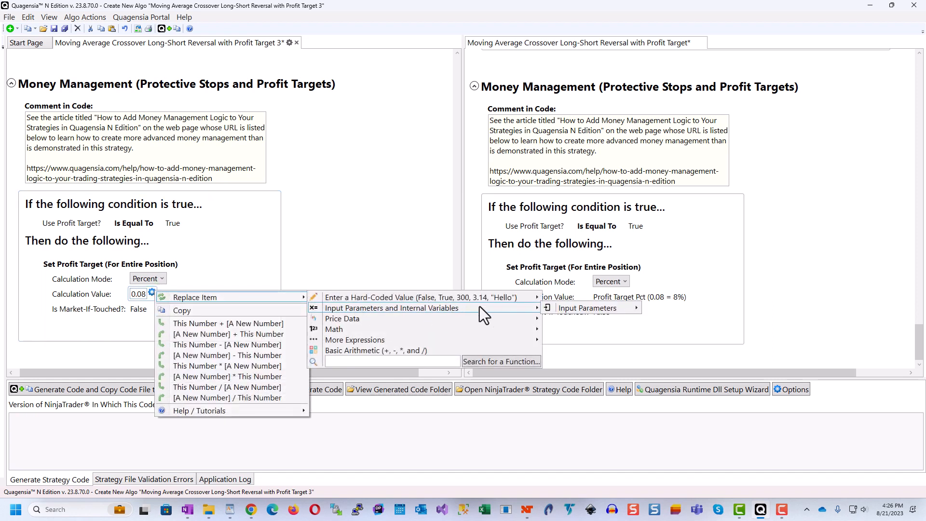
mouse_move(582, 308)
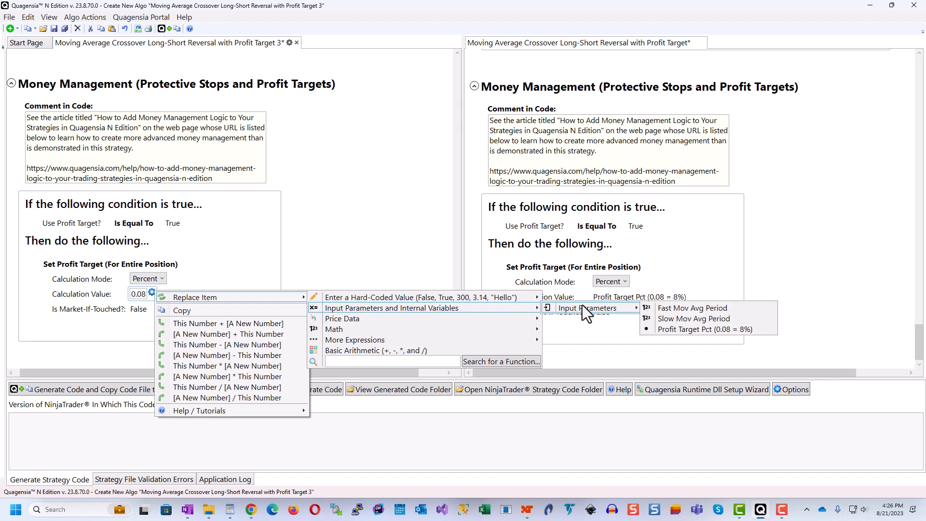
left_click(671, 329)
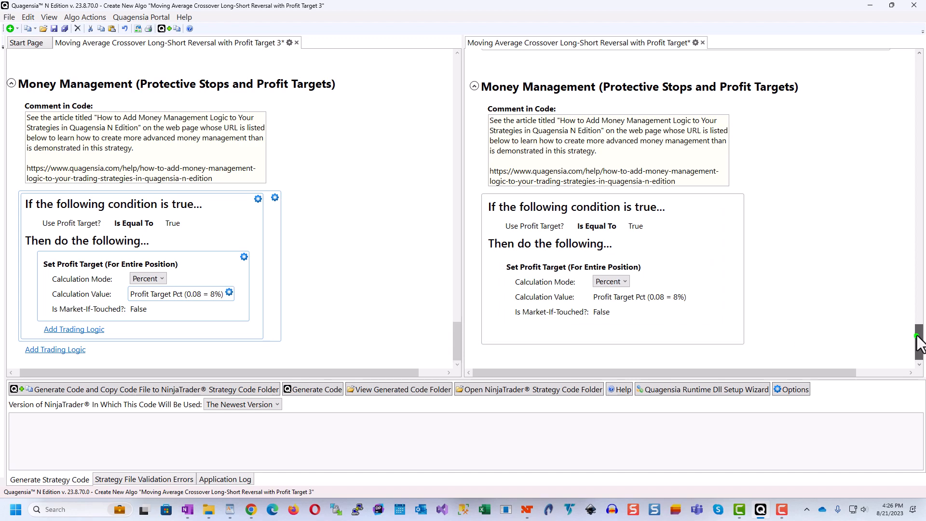
Compare the ends of both strategies, widen the new strategy's pane and reveal the list of algos beside it
left_click_drag(919, 340, 903, 374)
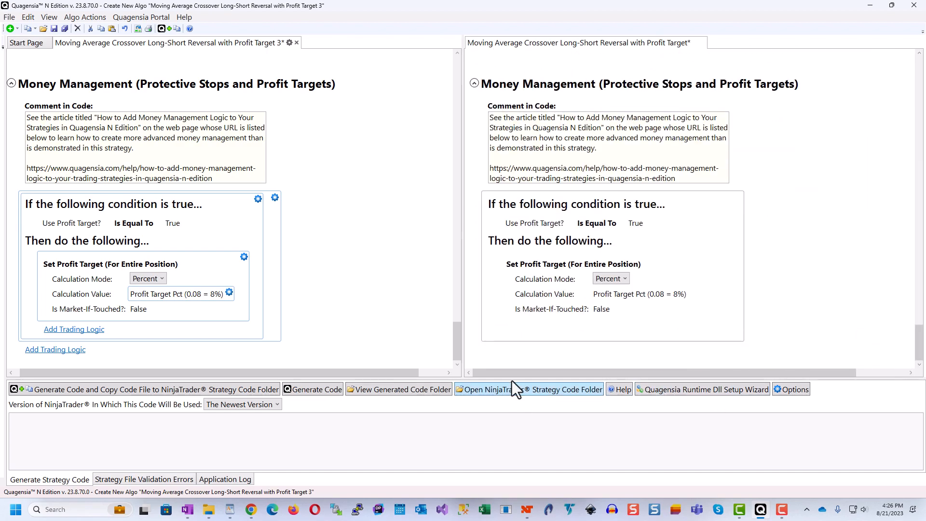
left_click_drag(457, 354, 413, 370)
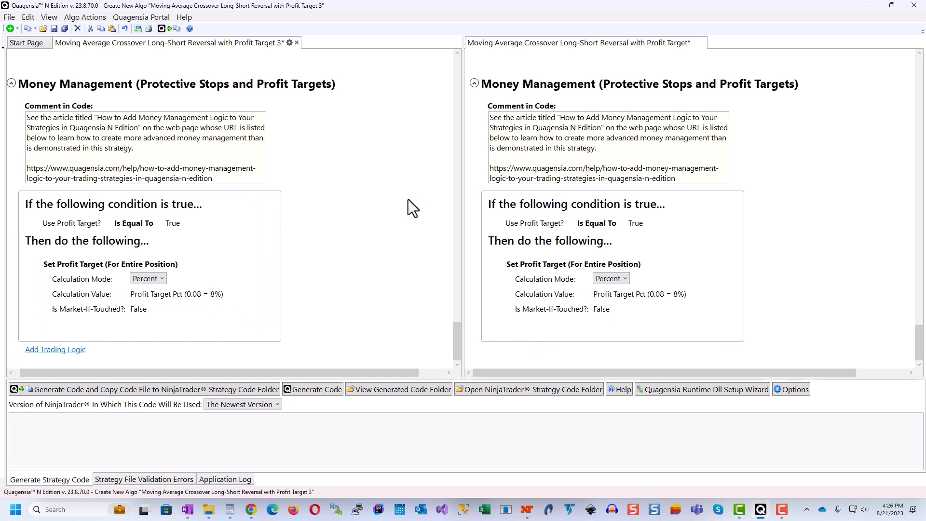
left_click_drag(461, 193, 895, 193)
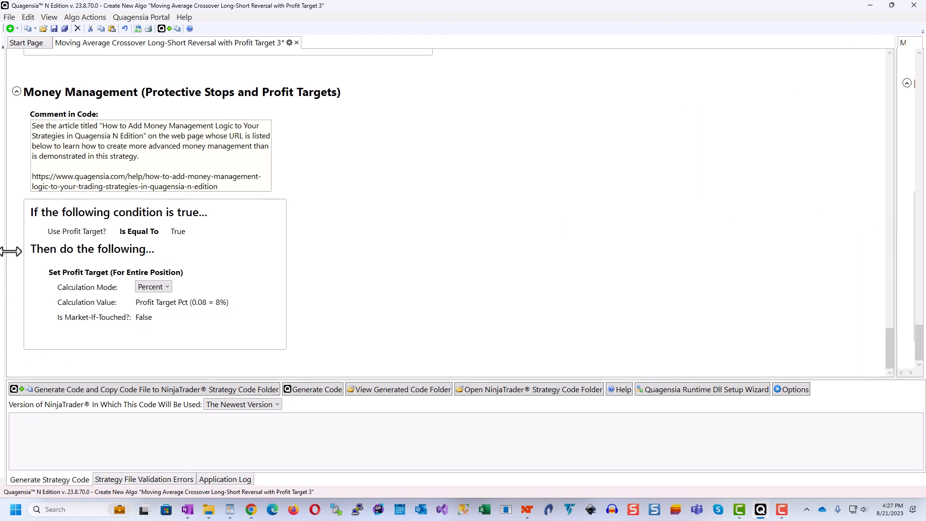
left_click_drag(5, 238, 340, 261)
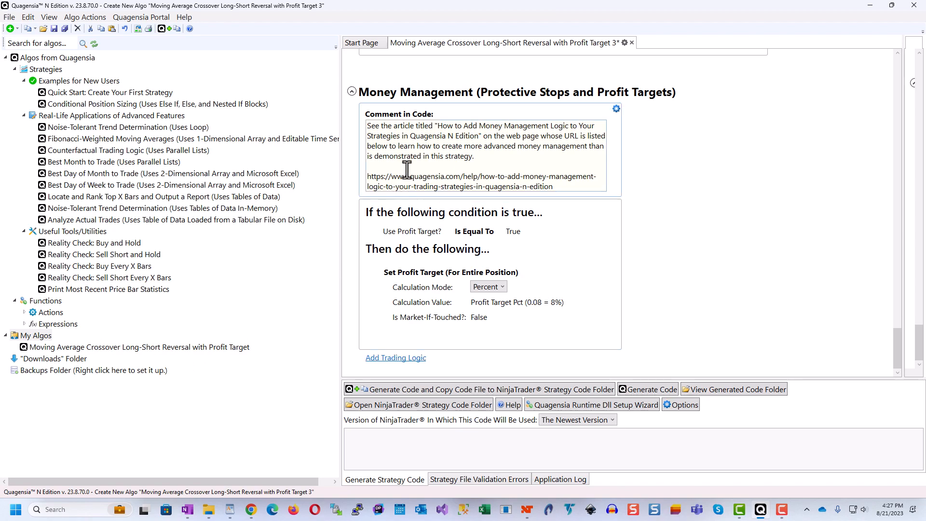
left_click_drag(900, 325, 887, 360)
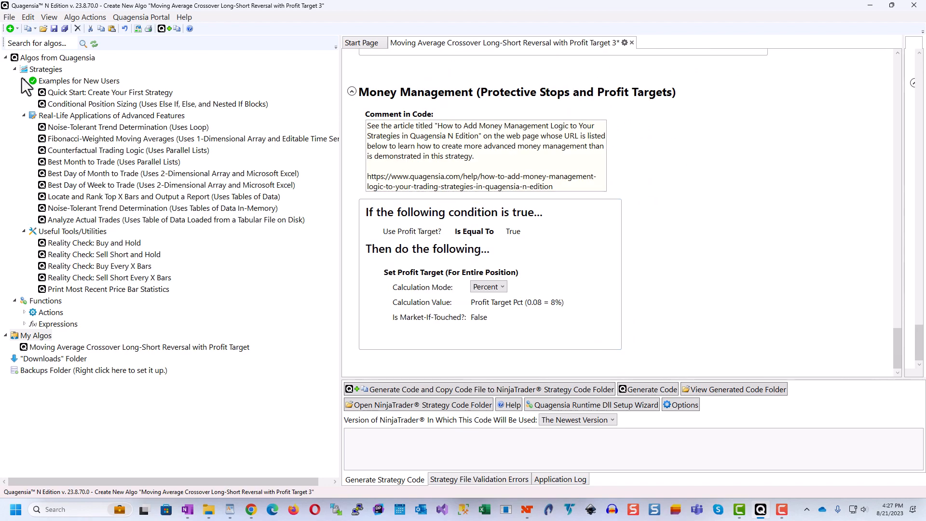
Save the new strategy as MvgAvgCrossLSRevWPT3.qsnx, generate its code and copy the code file to the NinjaTrader strategy code folder
left_click(373, 393)
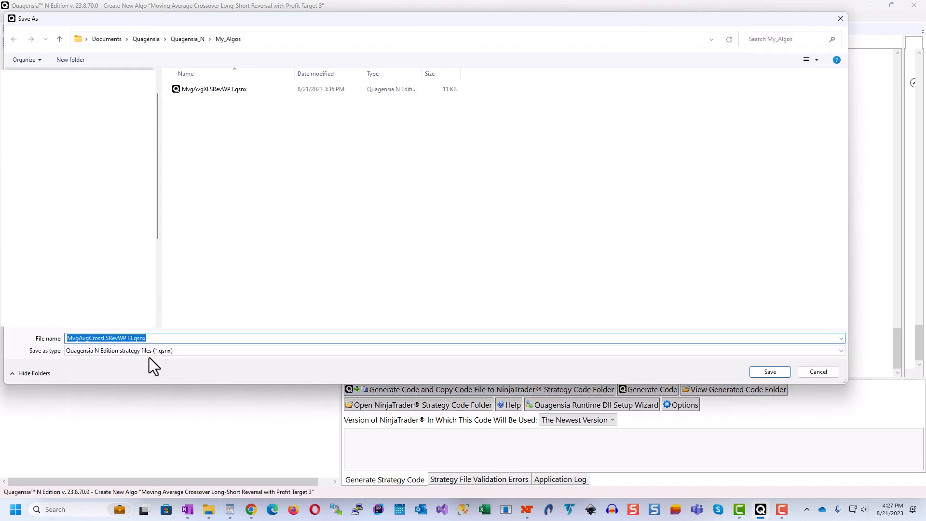
left_click(149, 339)
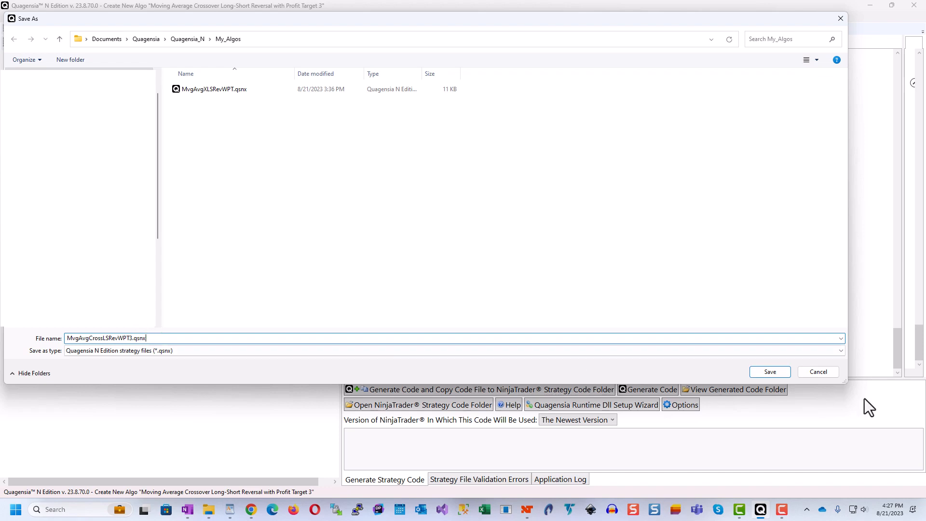
left_click(767, 371)
left_click(357, 386)
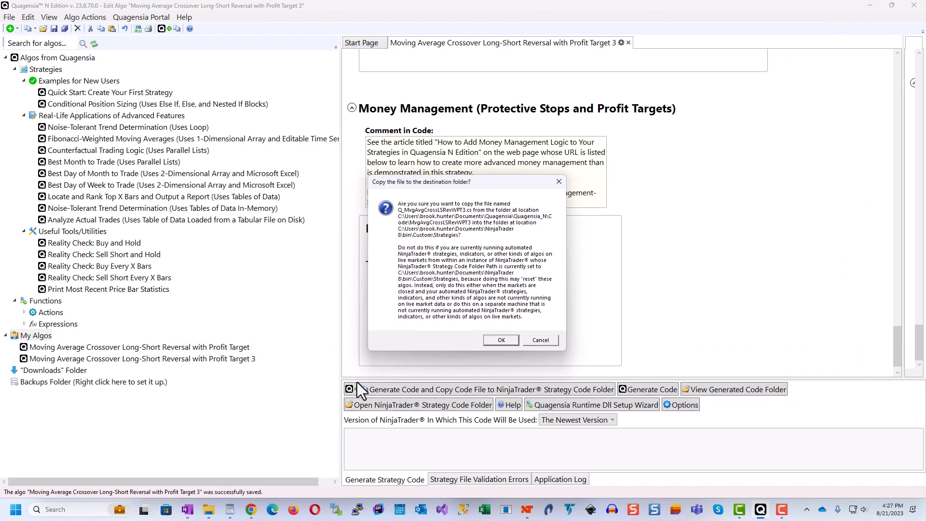
left_click(502, 340)
left_click(539, 302)
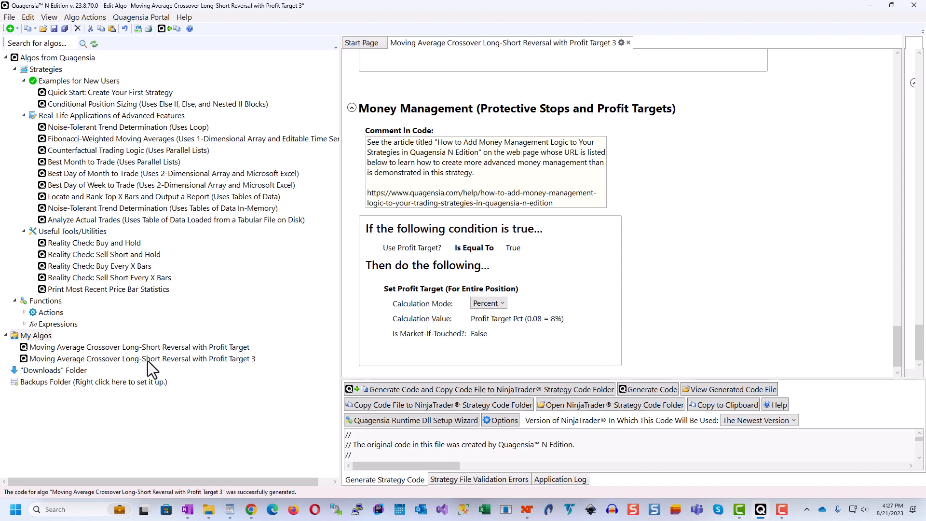
Open the original and the new strategy for editing from My Algos, with both panes visible side by side
right_click(238, 360)
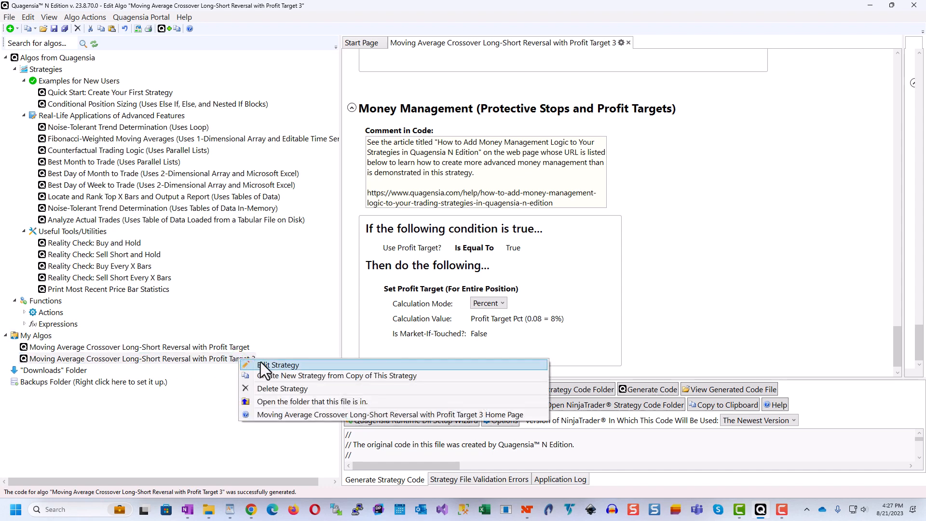
left_click(263, 362)
right_click(230, 348)
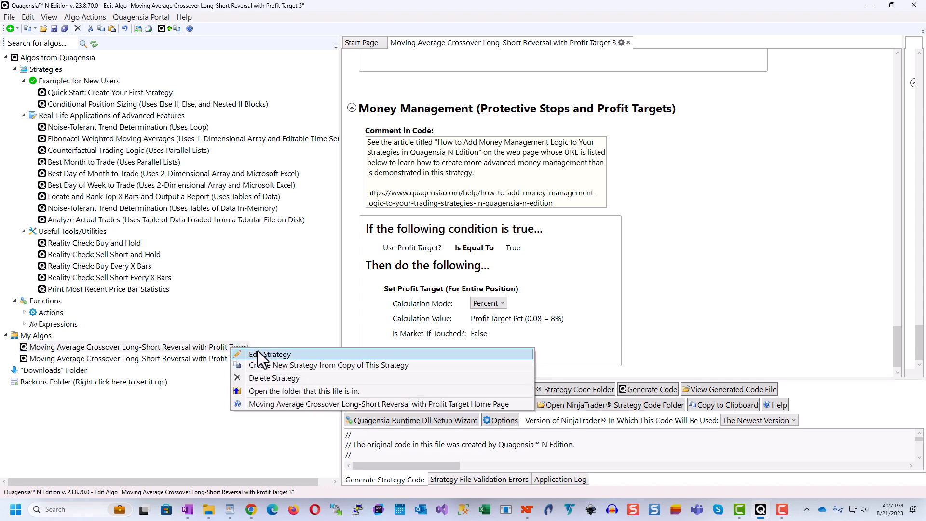
left_click(259, 351)
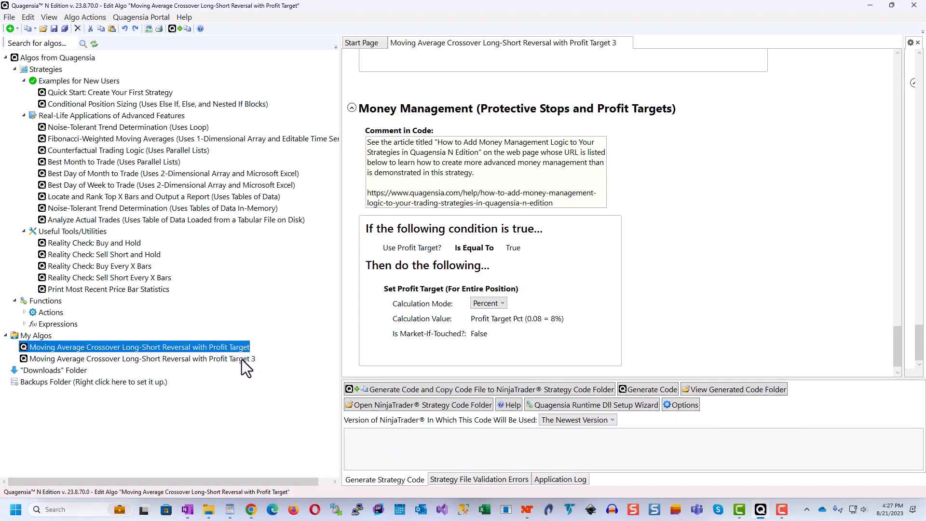
left_click_drag(901, 259, 645, 249)
right_click(120, 359)
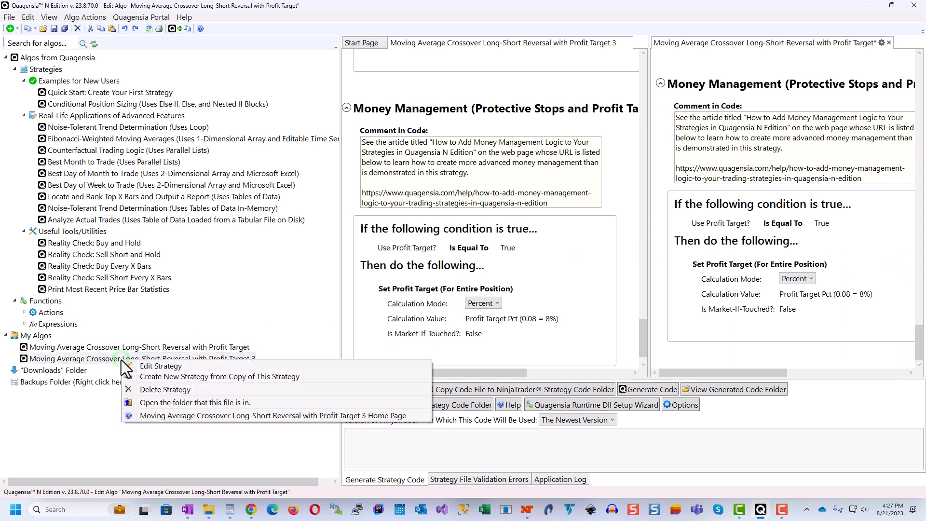
left_click(189, 363)
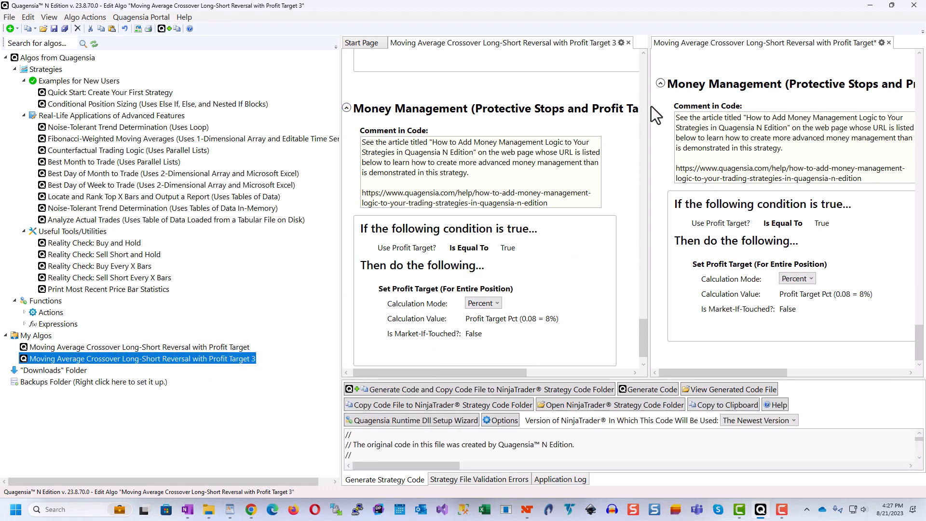
Set the Slippage of Moving Average Crossover Long-Short Reversal with Profit Target 3 to 1
left_click_drag(650, 106, 791, 118)
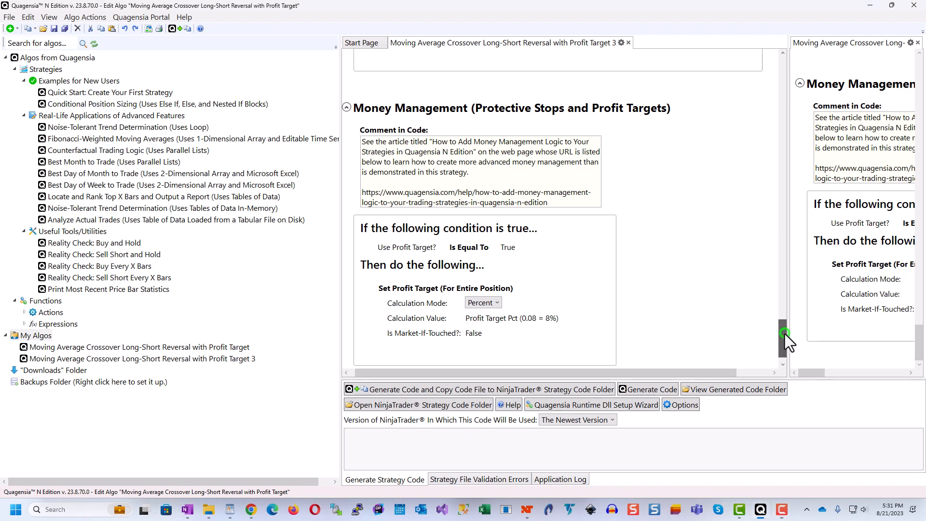
left_click_drag(785, 334, 784, 329)
left_click_drag(783, 324, 785, 146)
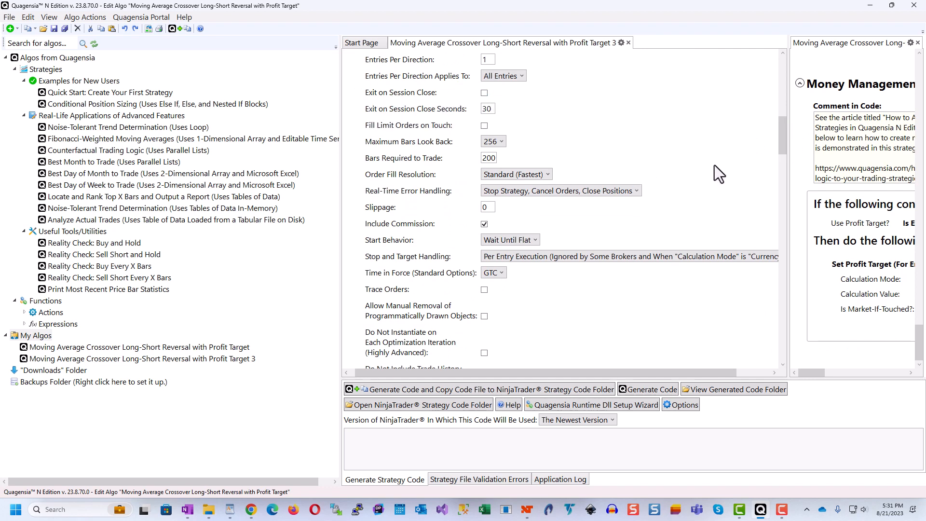
left_click(487, 207)
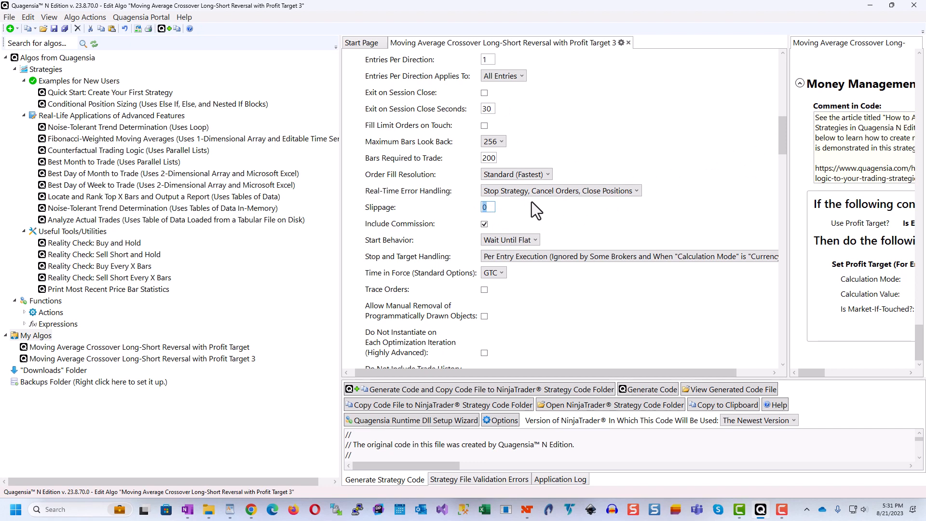
type("1")
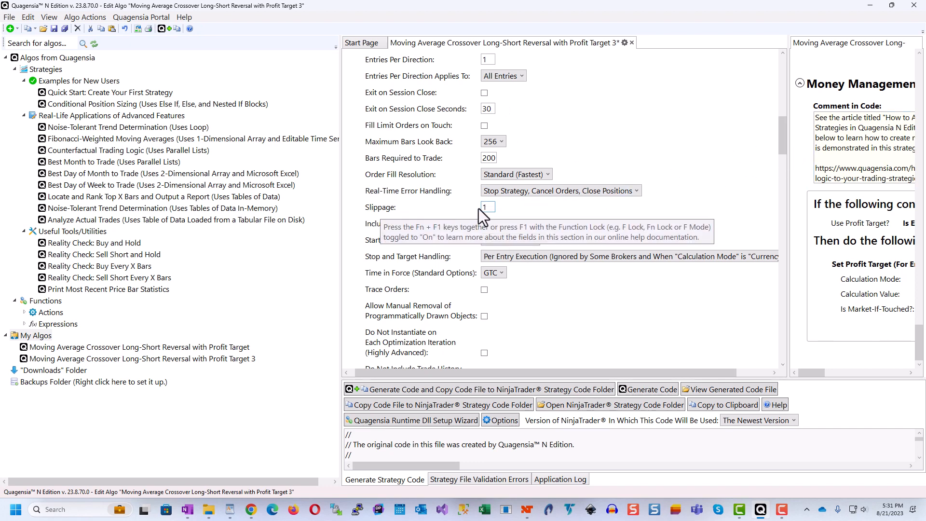
Replace the hard-coded DEMA period of the Slow Mov Avg variable with the Slow Mov Avg Period input parameter
left_click_drag(783, 148, 788, 210)
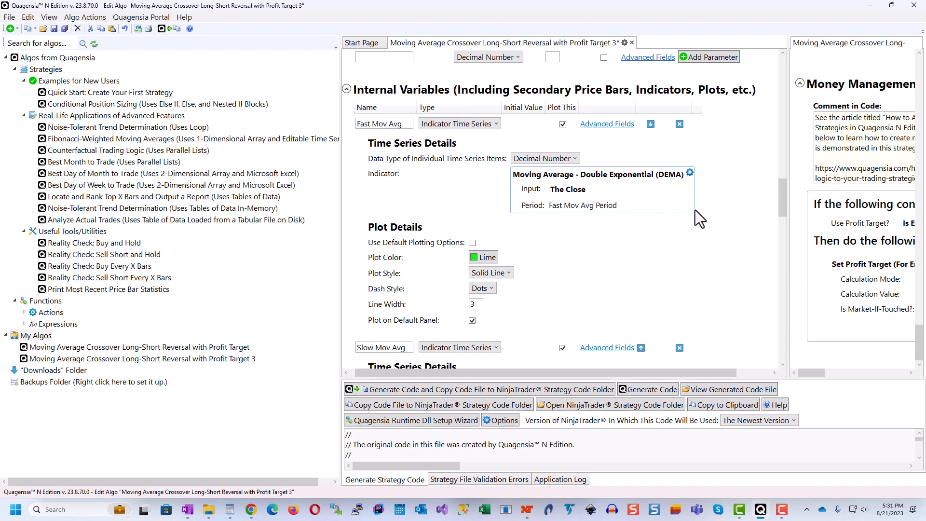
left_click_drag(782, 201, 774, 230)
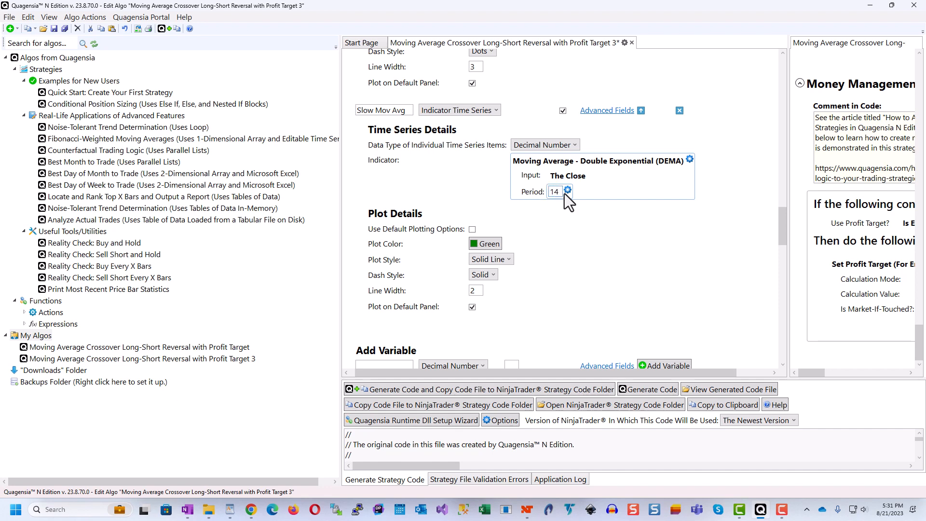
left_click(568, 190)
mouse_move(586, 192)
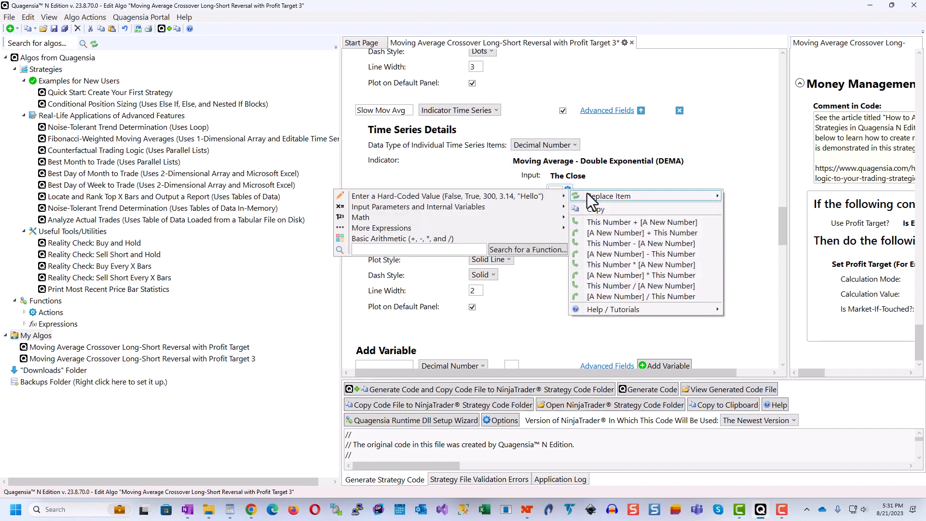
mouse_move(433, 205)
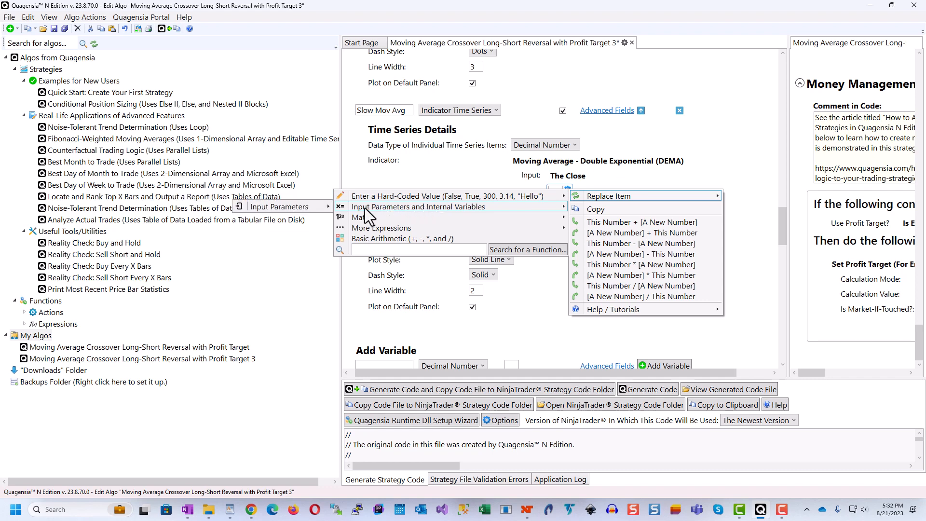
mouse_move(291, 205)
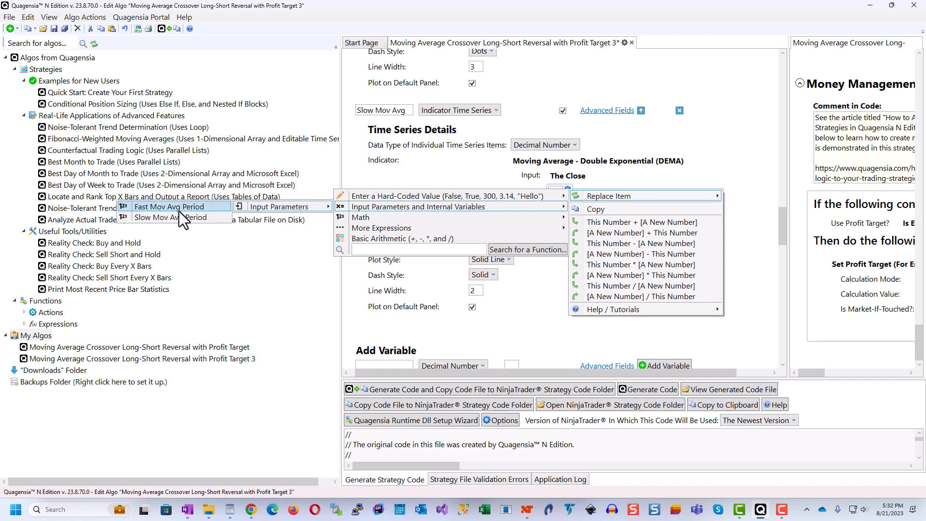
left_click(147, 217)
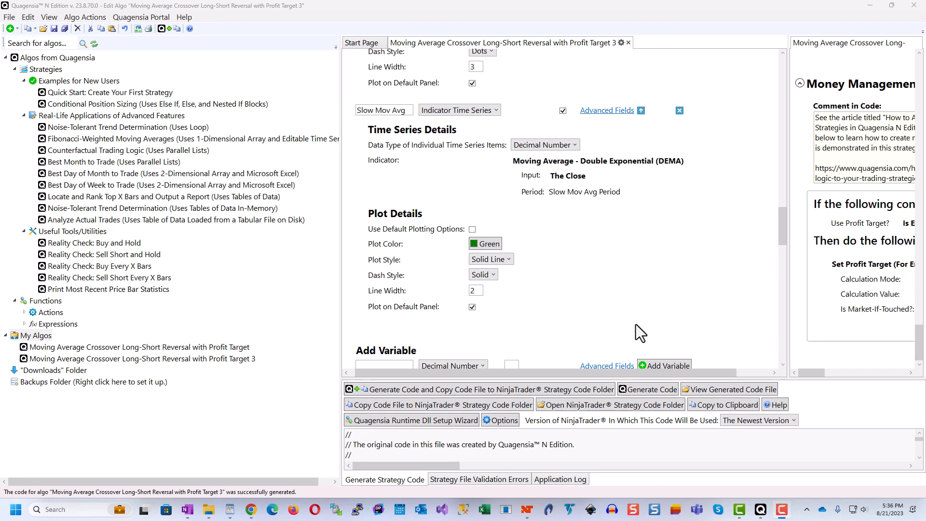
Generate the new strategy's code and copy it to the NinjaTrader strategy code folder, replacing the existing Q_MvgAvgCrossLSRevWPT3.cs
left_click(443, 390)
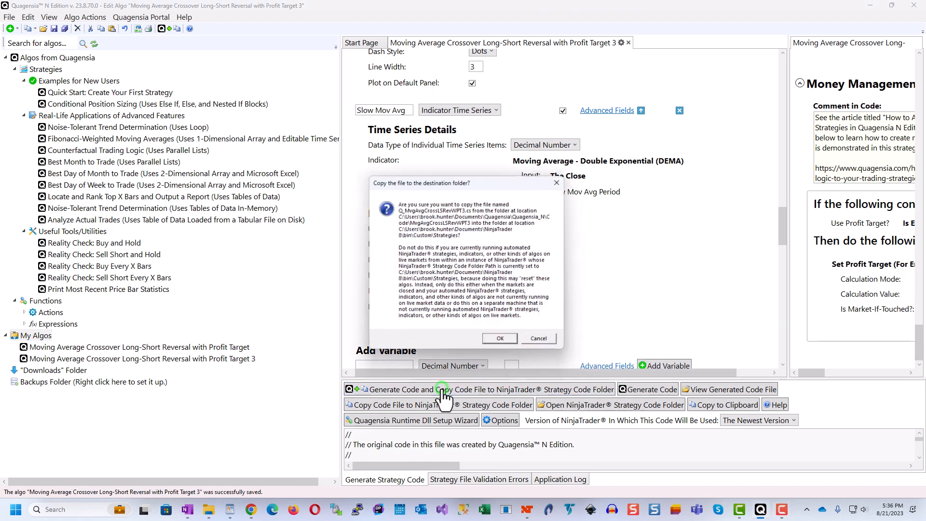
left_click(502, 339)
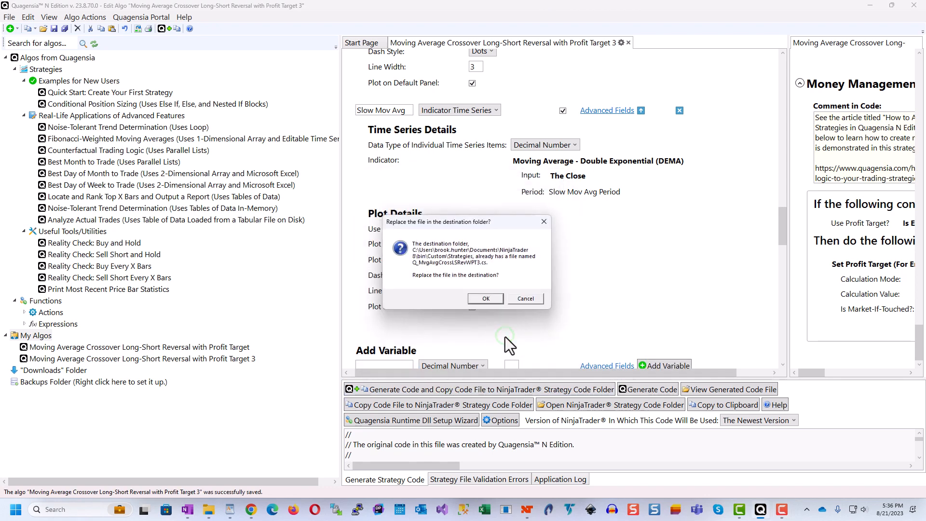
left_click(487, 299)
left_click(537, 306)
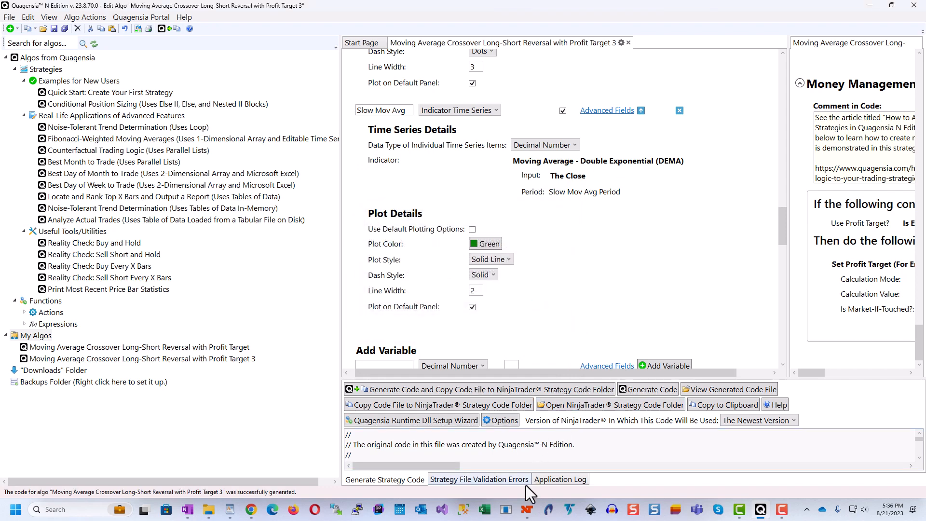
Switch to the NinjaTrader Strategy Analyzer and run a backtest with the strategy Q_MvgAvgCrossLSRevWPT3
mouse_move(527, 509)
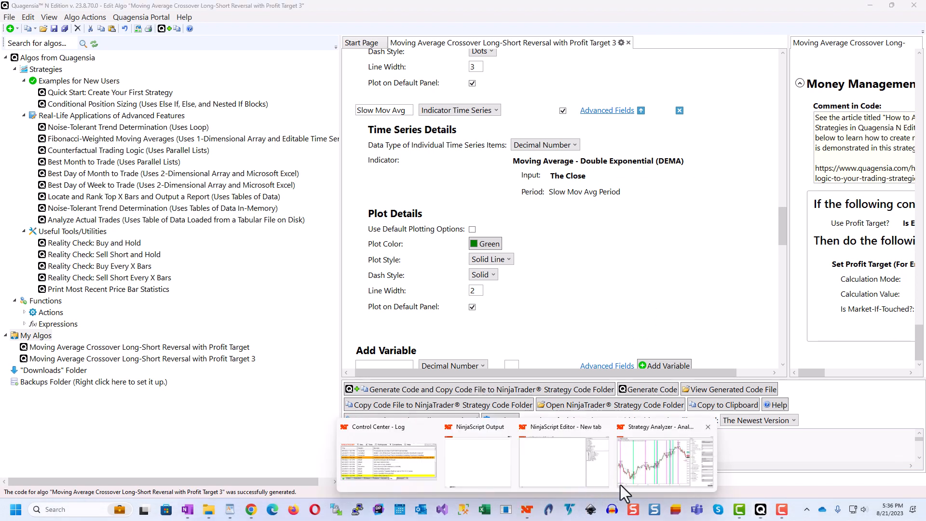
left_click(640, 468)
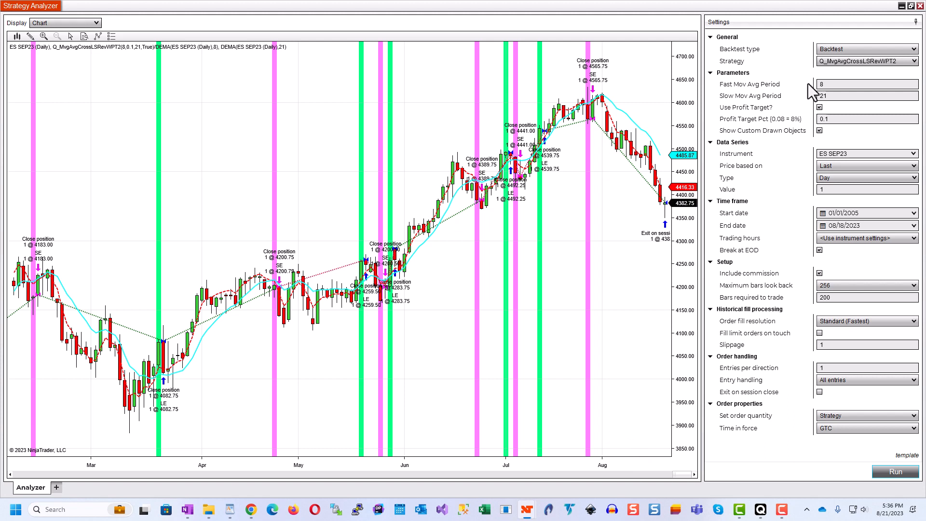
left_click(838, 62)
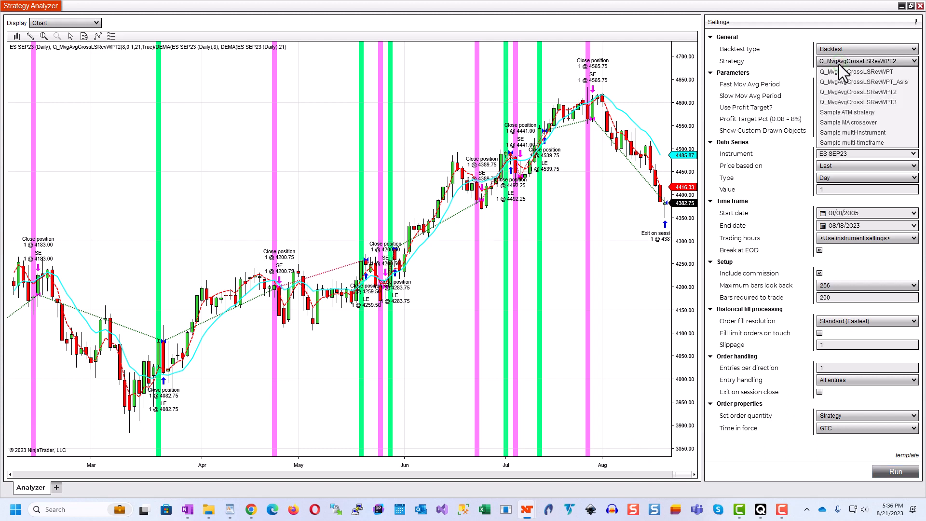
left_click(872, 103)
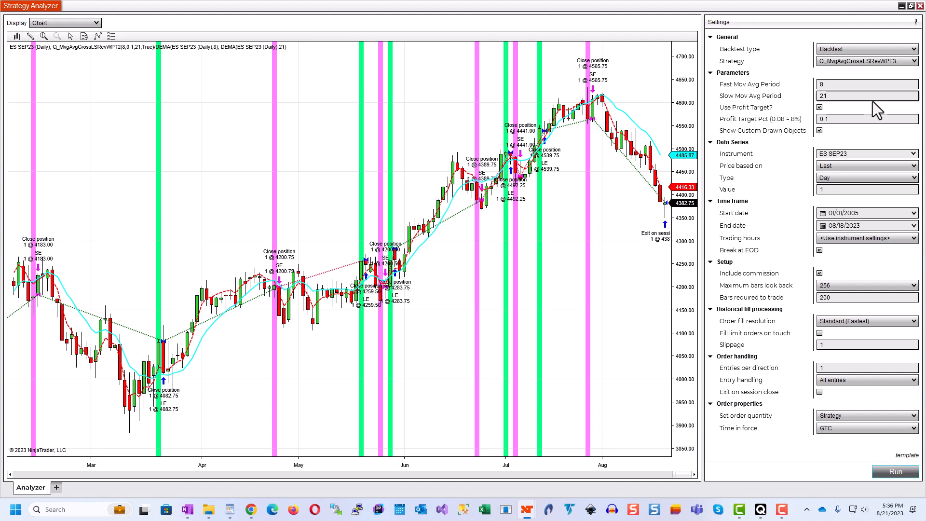
left_click(827, 344)
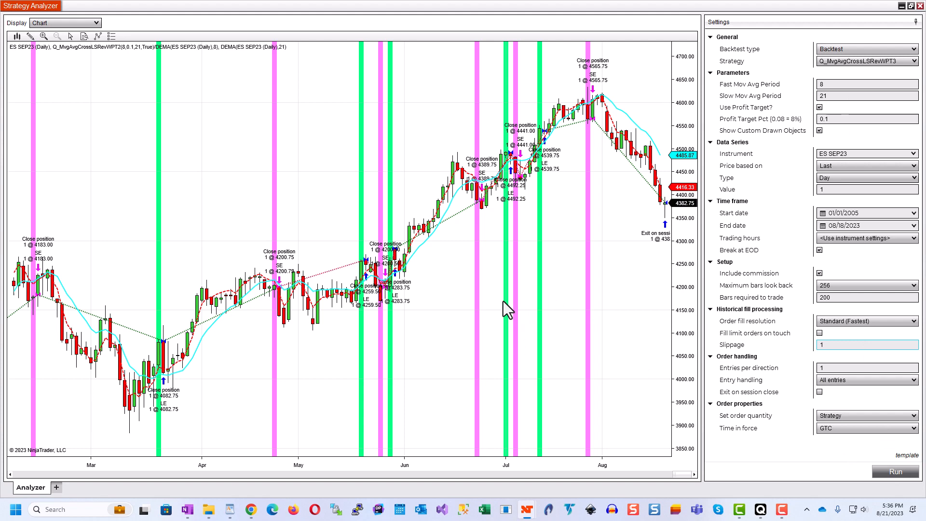
left_click(885, 474)
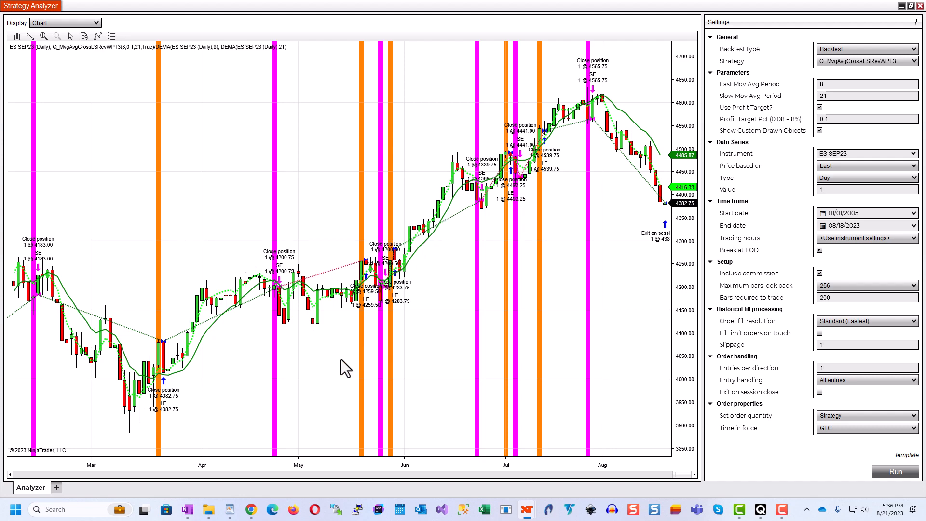
Examine earlier trades on the backtest chart for profit target exits and compare them with the Profit Target Pct parameter
scroll(330, 361, "up", 5)
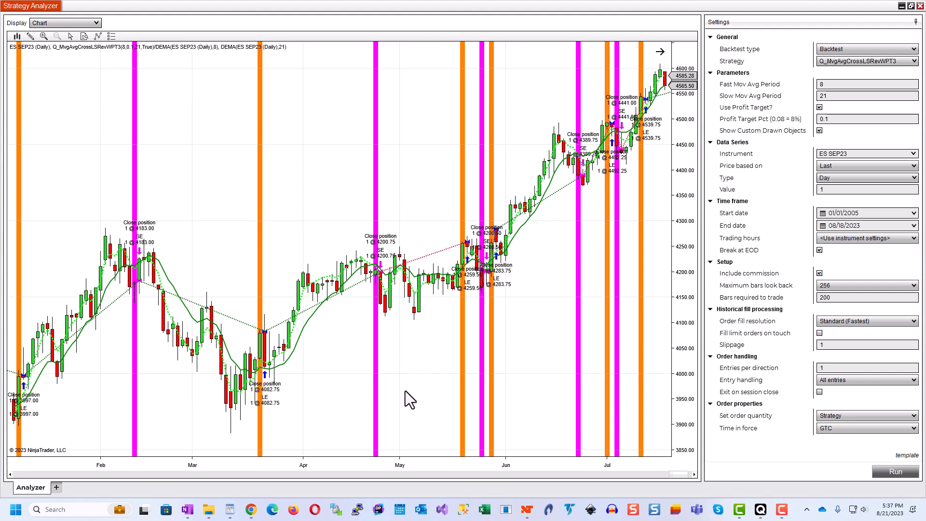
left_click_drag(405, 390, 496, 357)
left_click_drag(176, 392, 438, 391)
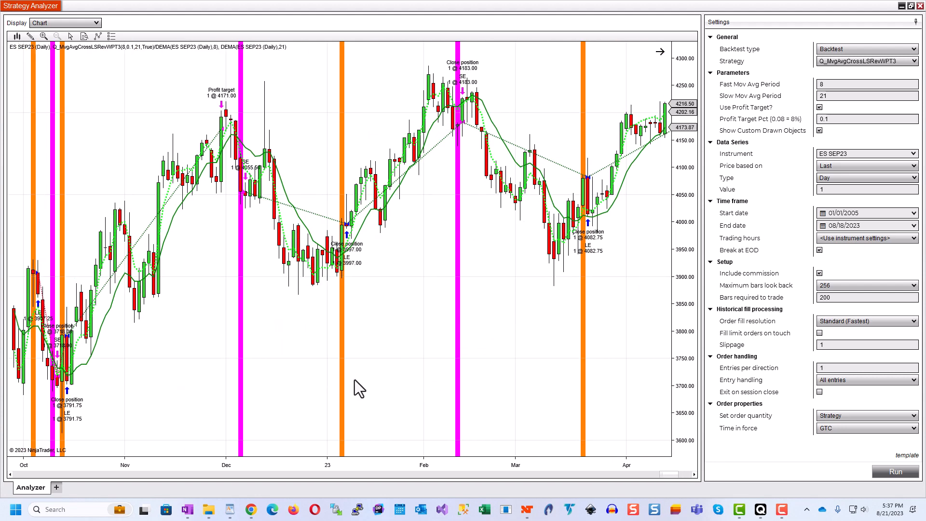
left_click_drag(258, 391, 549, 402)
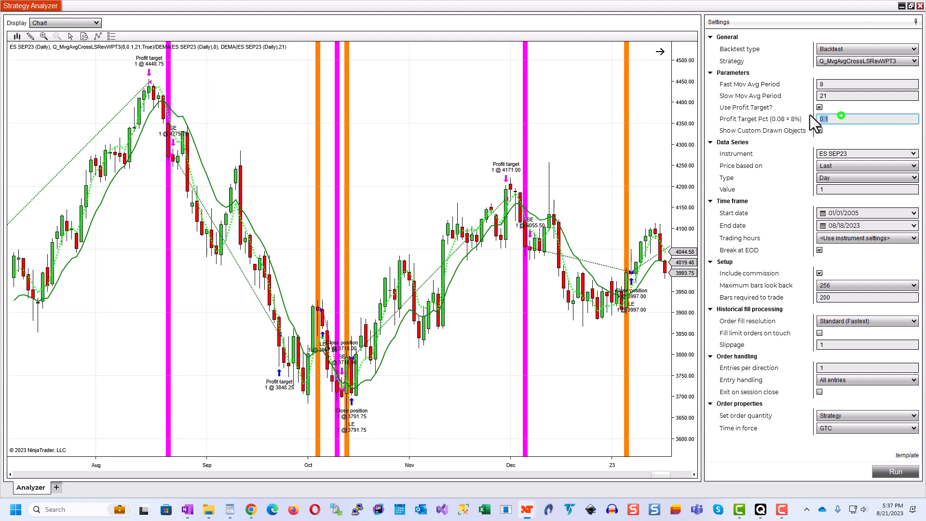
left_click(846, 118)
scroll(369, 440, "up", 1)
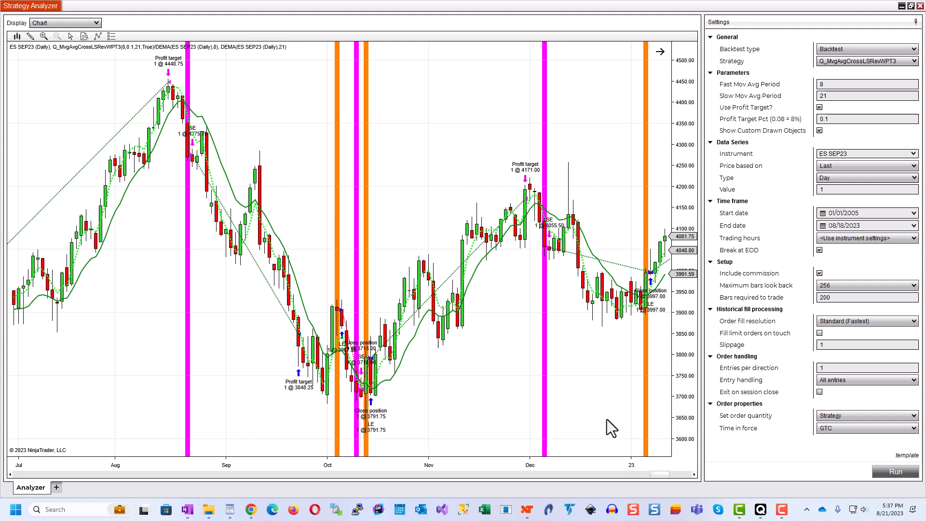
Open the NinjaScript Output window and review the printed long and short entry signals with their close prices
mouse_move(528, 511)
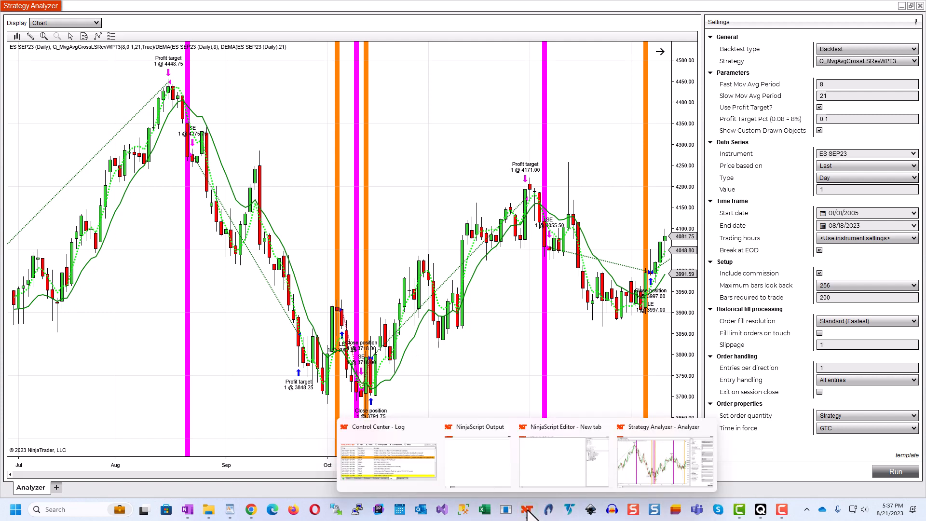
left_click(490, 474)
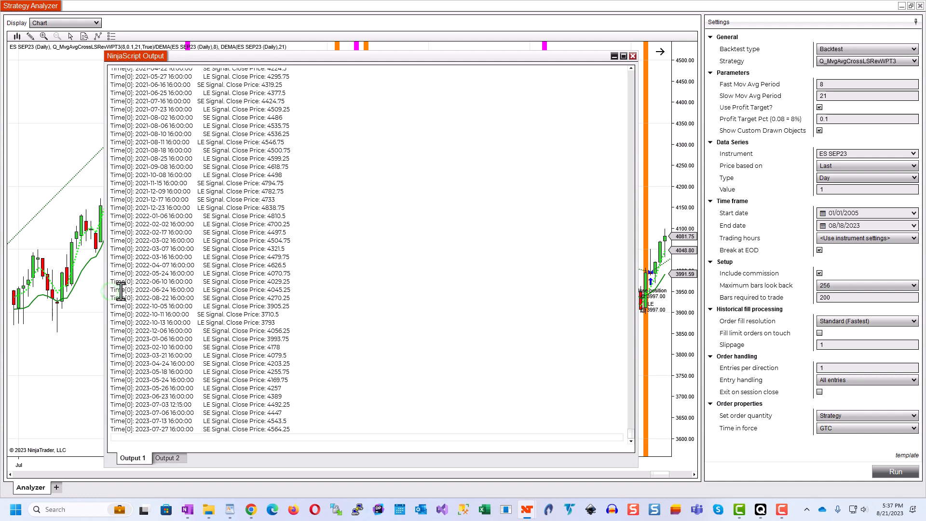
left_click_drag(135, 289, 313, 291)
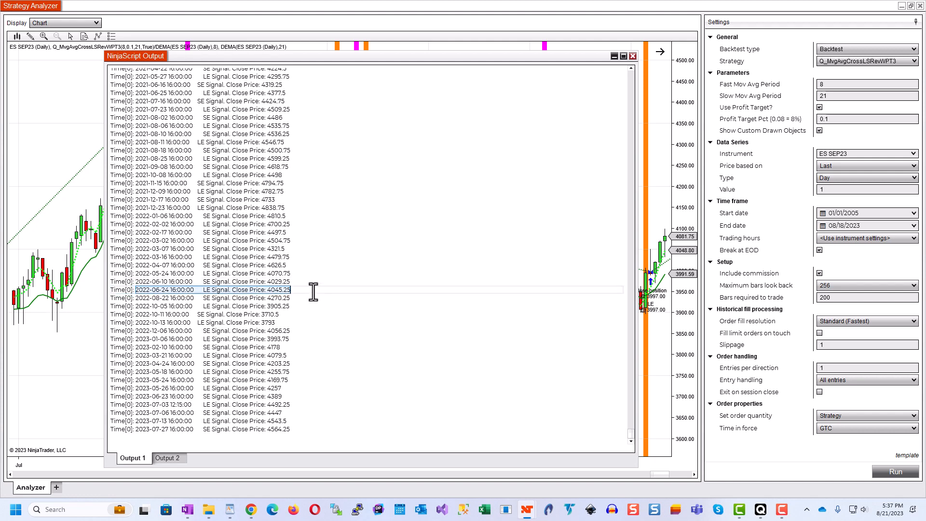
left_click(318, 315)
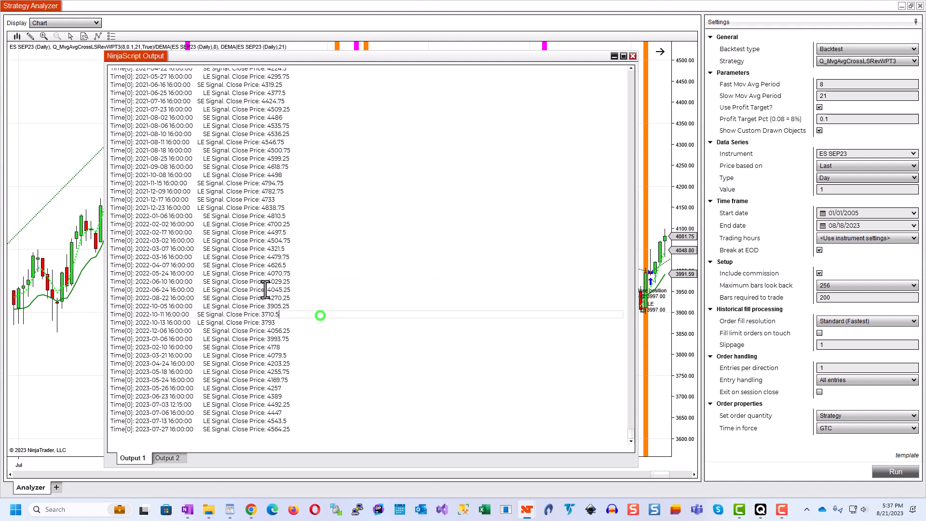
left_click_drag(120, 248, 419, 396)
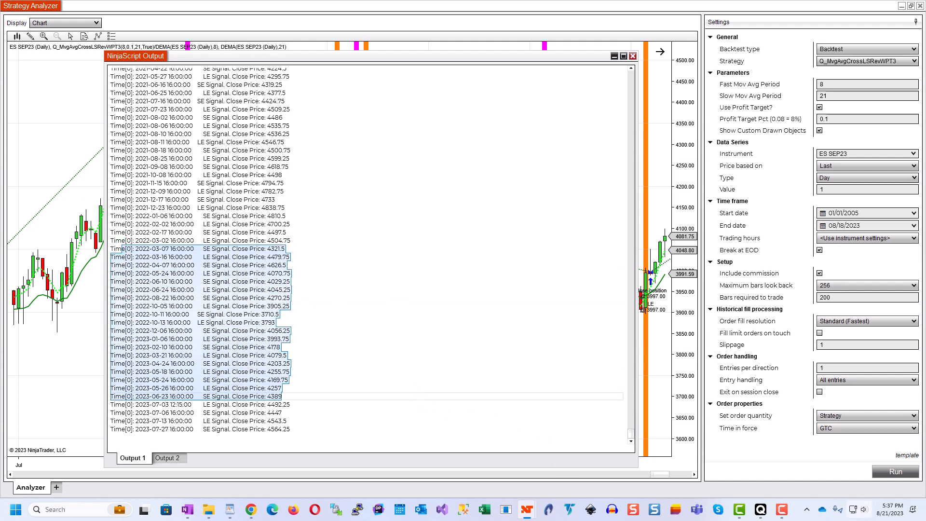
Switch to Quagensia and review the Print To Output Window actions in the new strategy's long and short entry logic
left_click(760, 509)
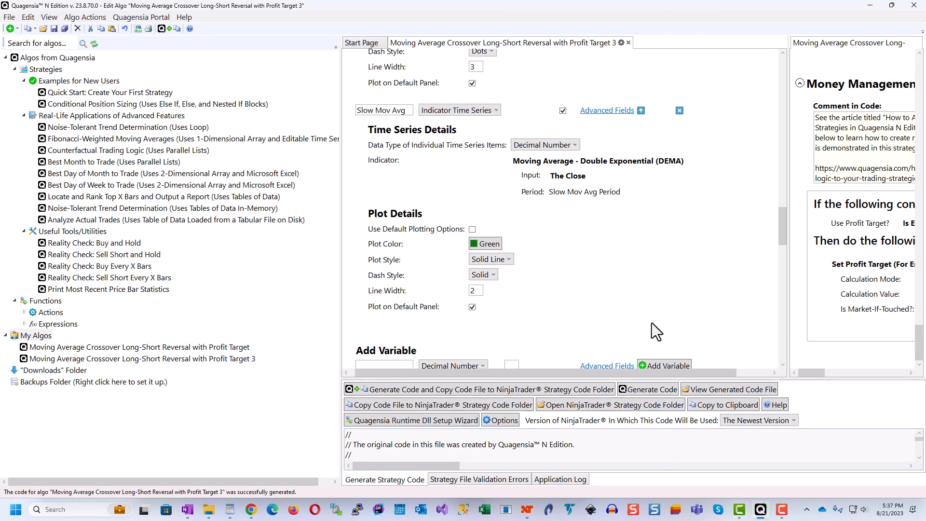
scroll(696, 273, "down", 6)
left_click_drag(781, 248, 779, 289)
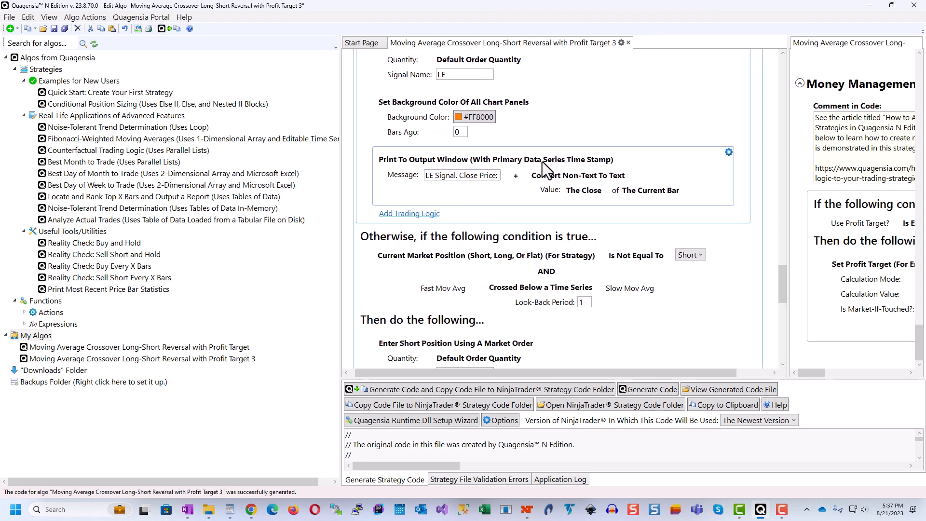
left_click_drag(780, 279, 780, 312)
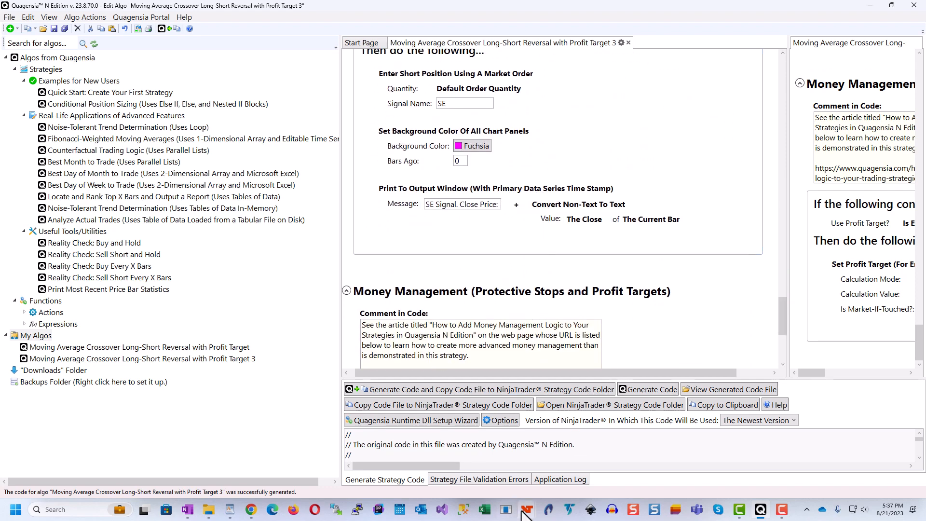
Return to the NinjaScript Output window, check individual LE and SE signal lines against the print messages, and minimize the window
mouse_move(529, 511)
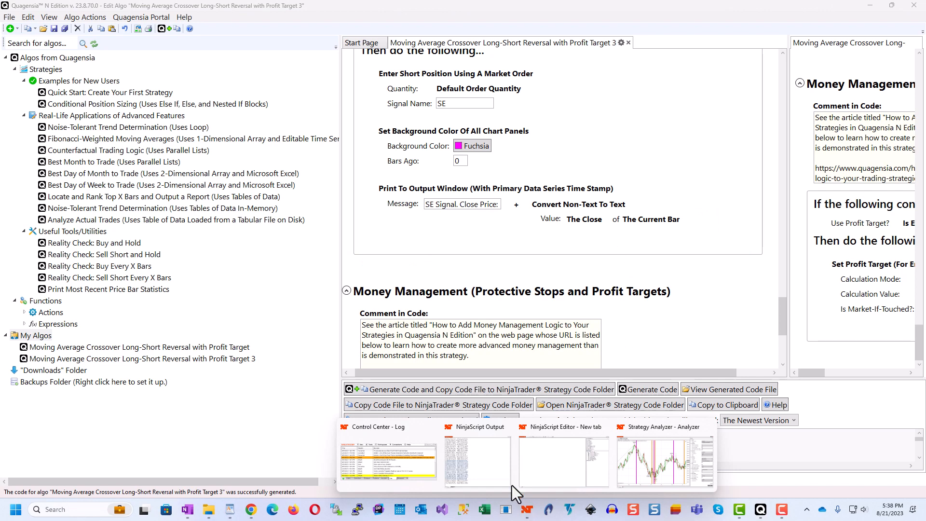
left_click(499, 468)
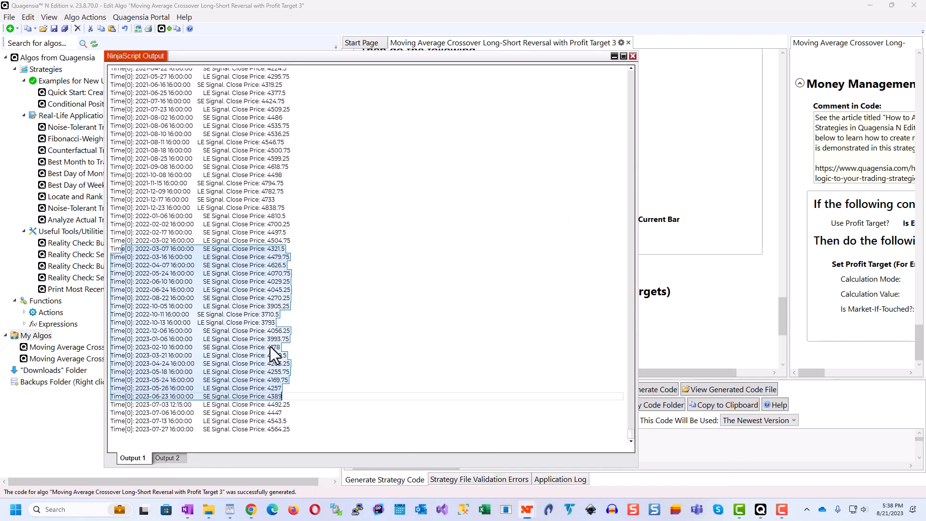
left_click(255, 308)
left_click_drag(112, 256, 306, 258)
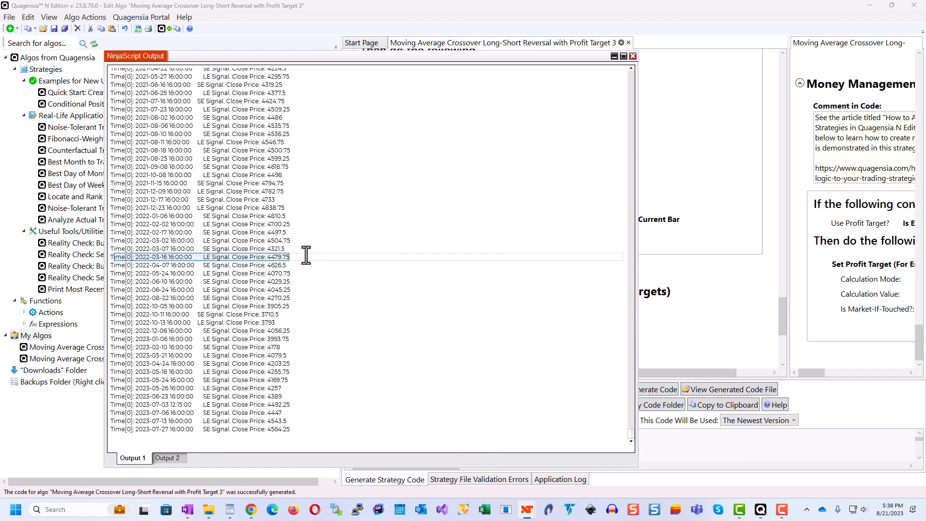
left_click(305, 252)
left_click_drag(315, 268, 304, 270)
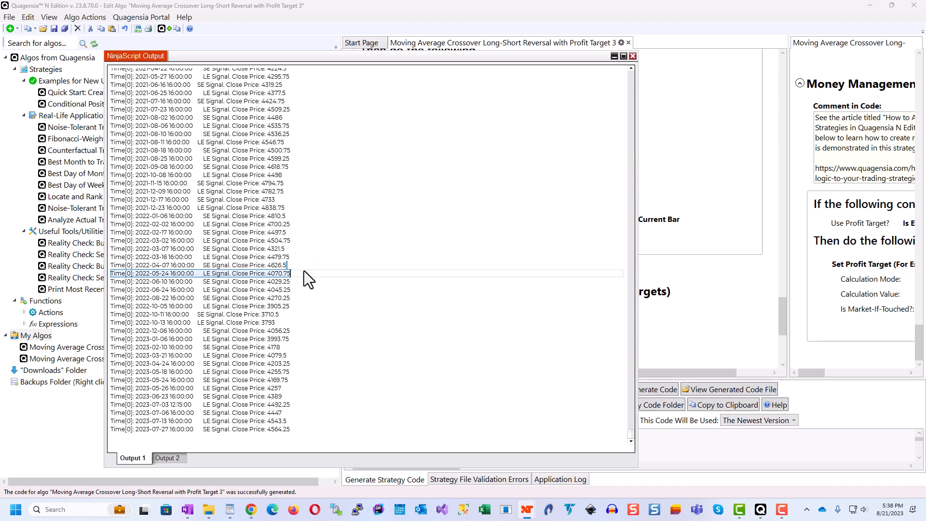
left_click(303, 261)
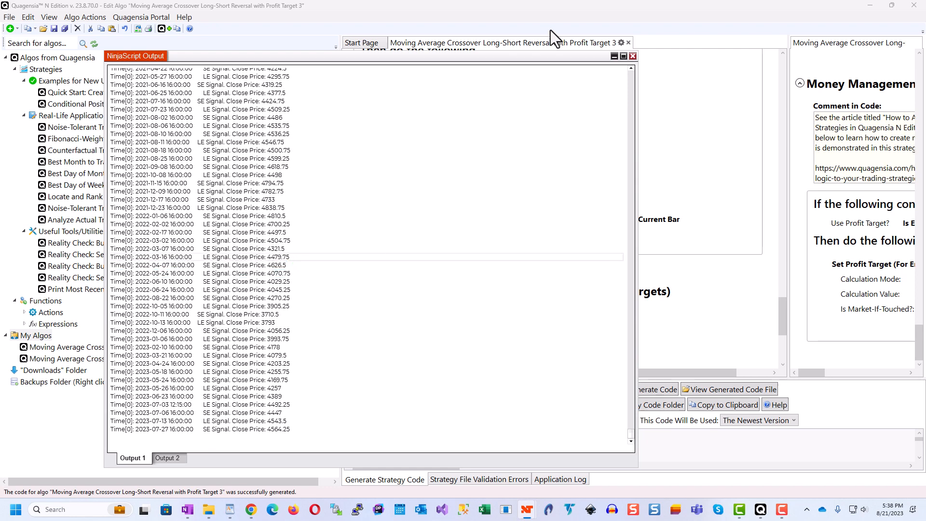
left_click(613, 56)
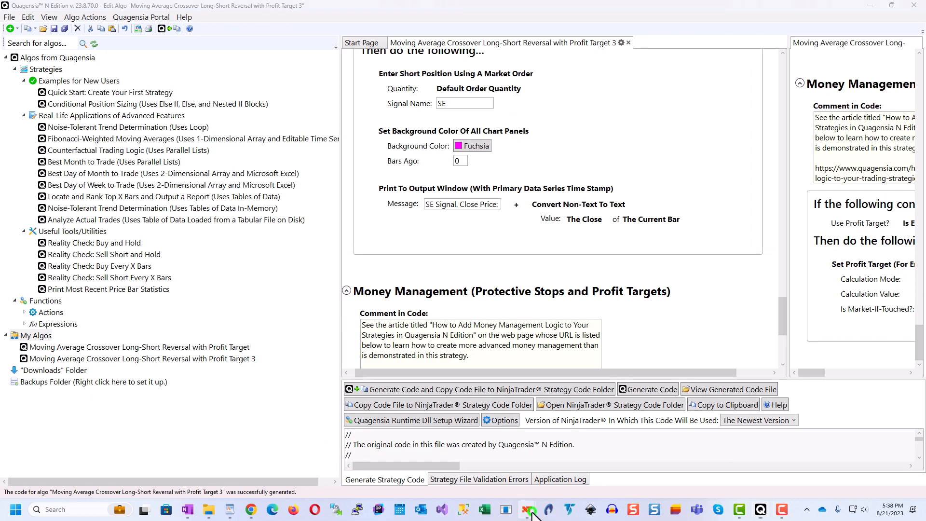
Switch to the NinjaTrader Strategy Analyzer and set the Fast Mov Avg Period to 10 and the Slow Mov Avg Period to 20
mouse_move(527, 510)
left_click(641, 463)
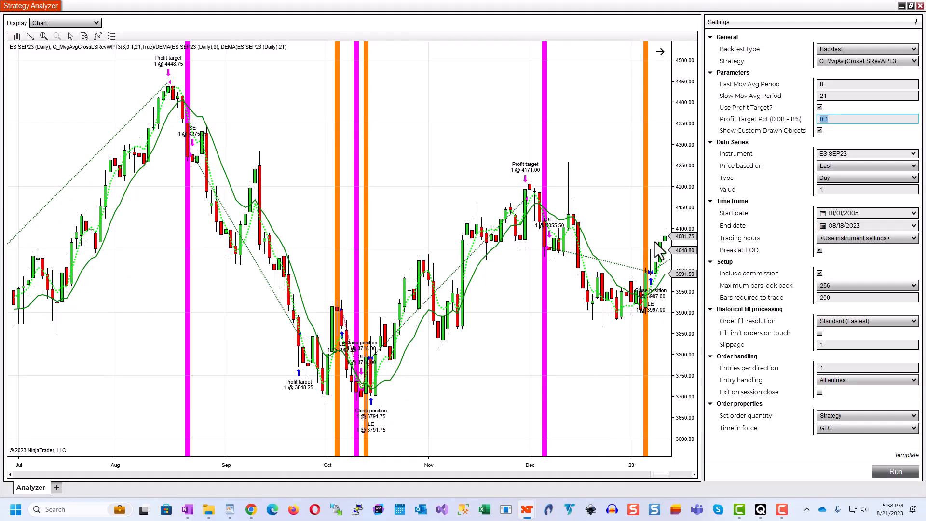
left_click(839, 86)
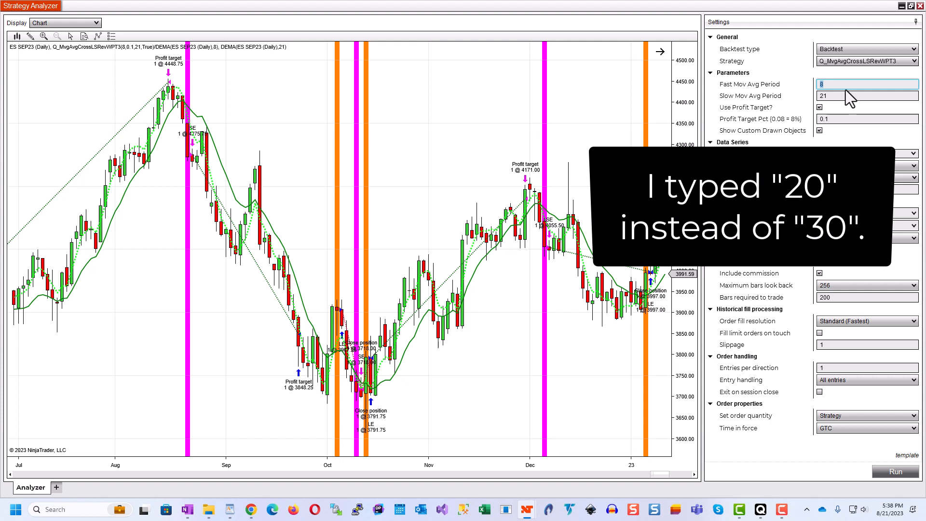
type("10")
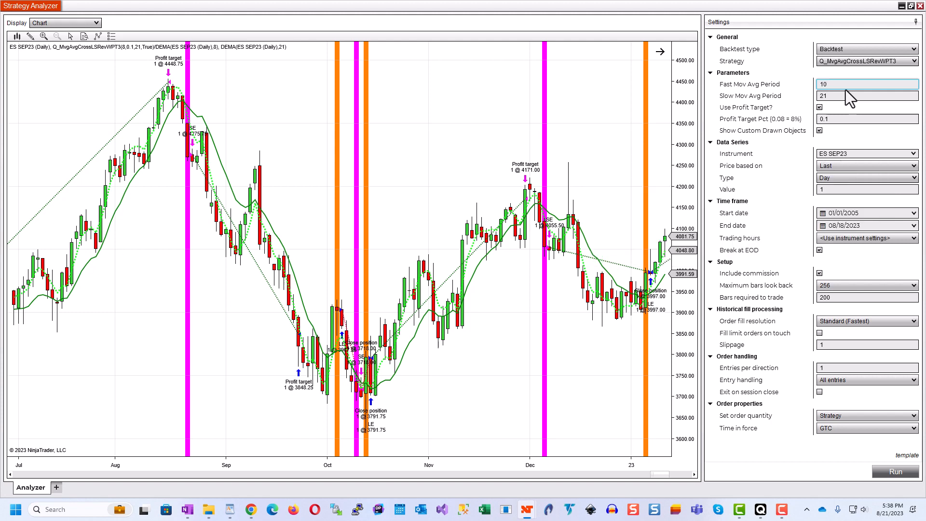
double_click(849, 96)
type("2")
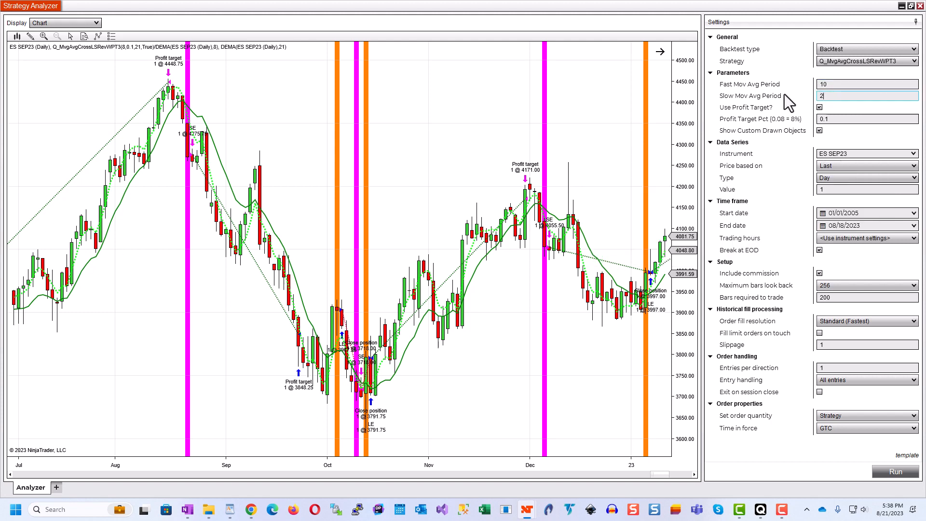
type("0")
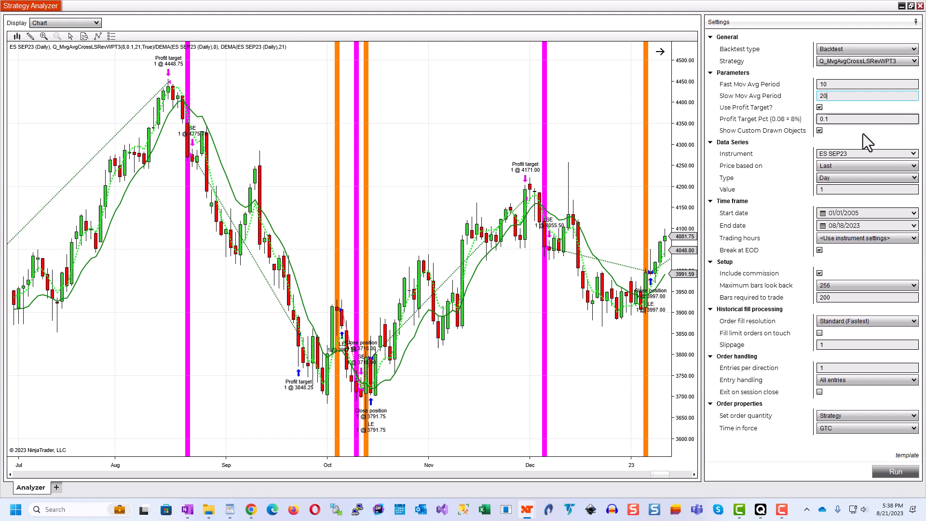
Set the Profit Target Pct to 0.05, rerun the backtest and view earlier trades on the chart
left_click(839, 120)
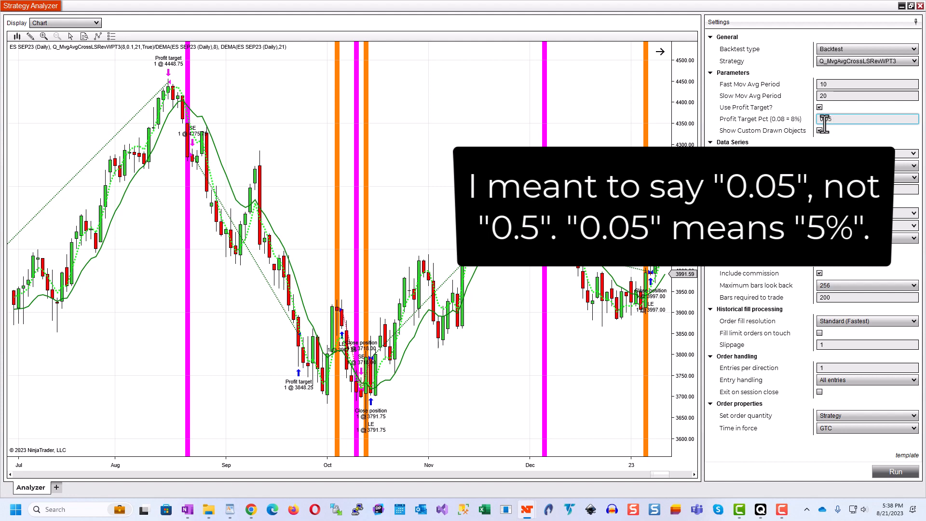
left_click(893, 472)
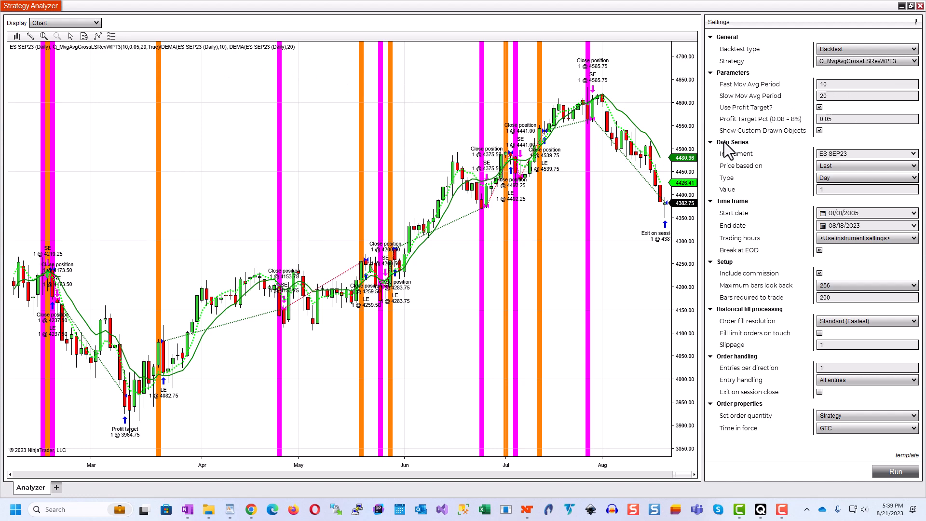
left_click_drag(330, 372, 565, 346)
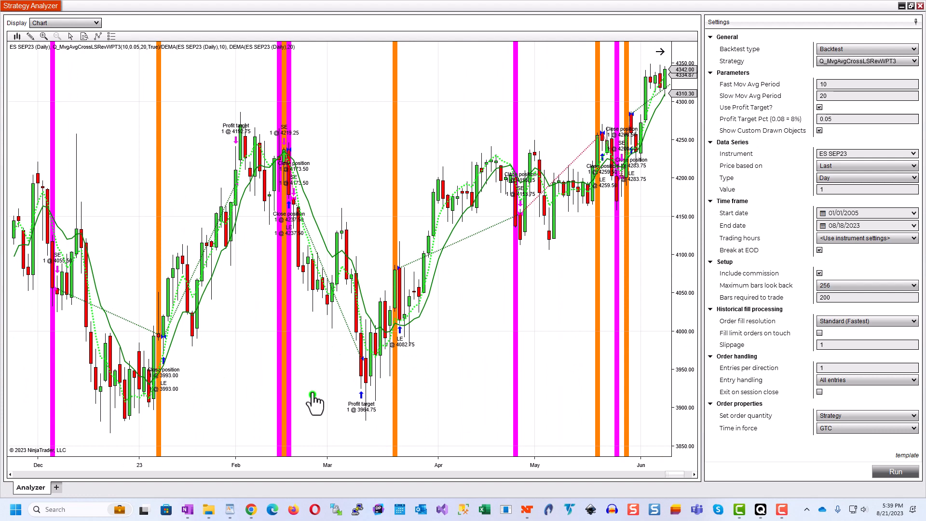
Examine the LE, SE and profit target trades on the backtest chart from late 2022 to June 2023
left_click_drag(313, 403, 353, 387)
left_click_drag(276, 314, 331, 316)
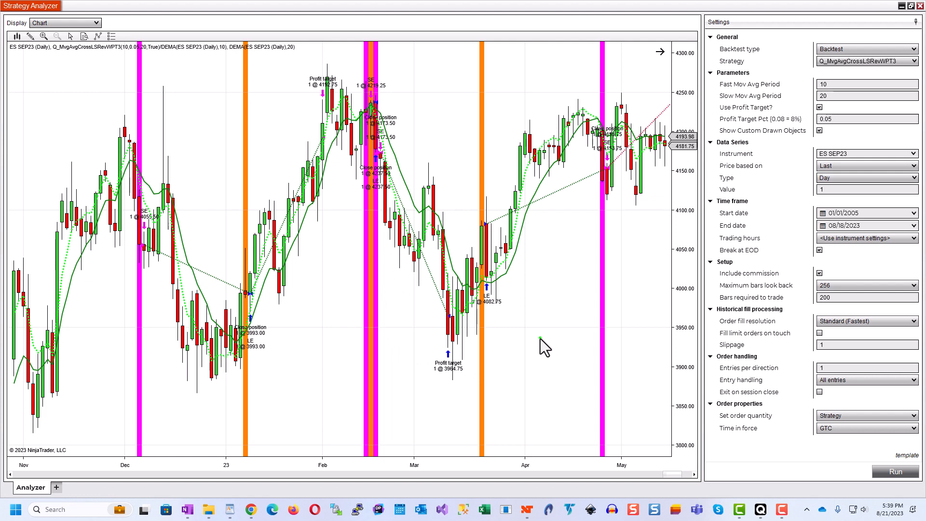
left_click_drag(540, 338, 443, 351)
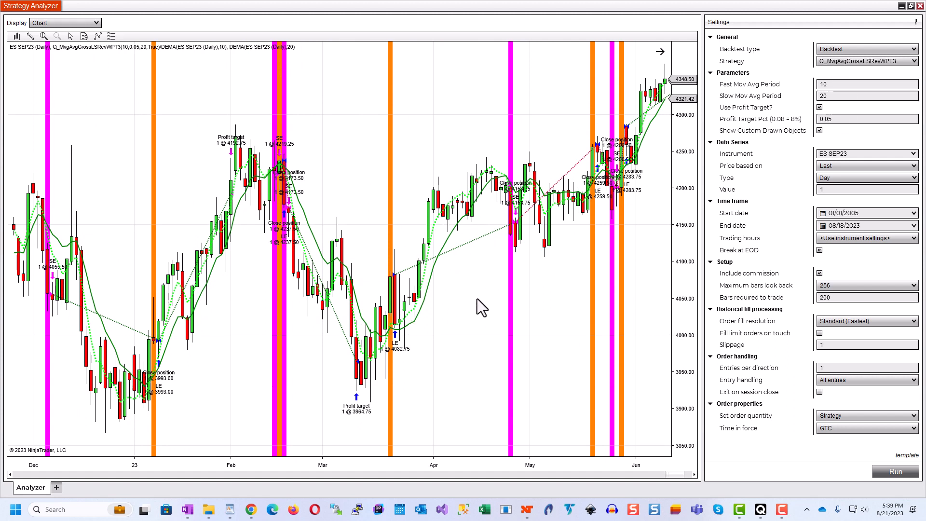
Turn off Use Profit Target, rerun the backtest and view earlier trades on the chart back to mid-2021
left_click(819, 107)
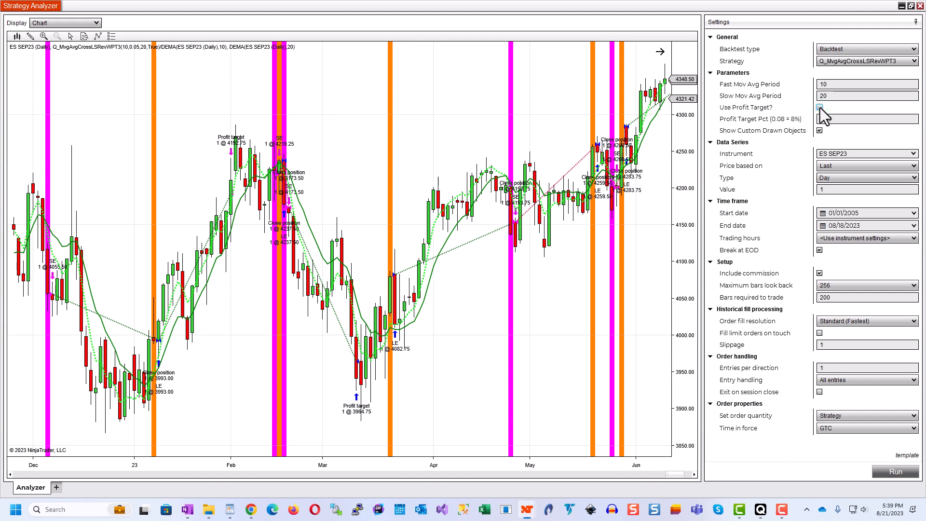
left_click(884, 470)
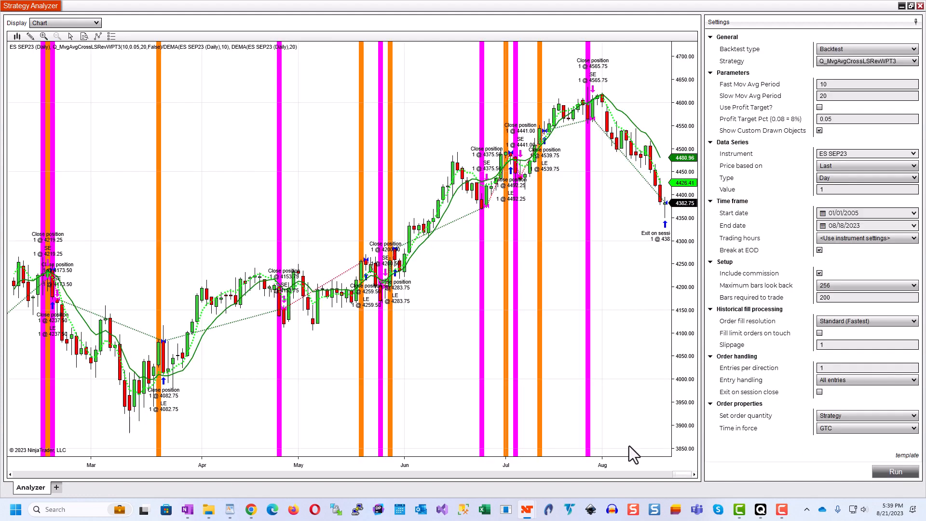
left_click_drag(676, 476, 650, 480)
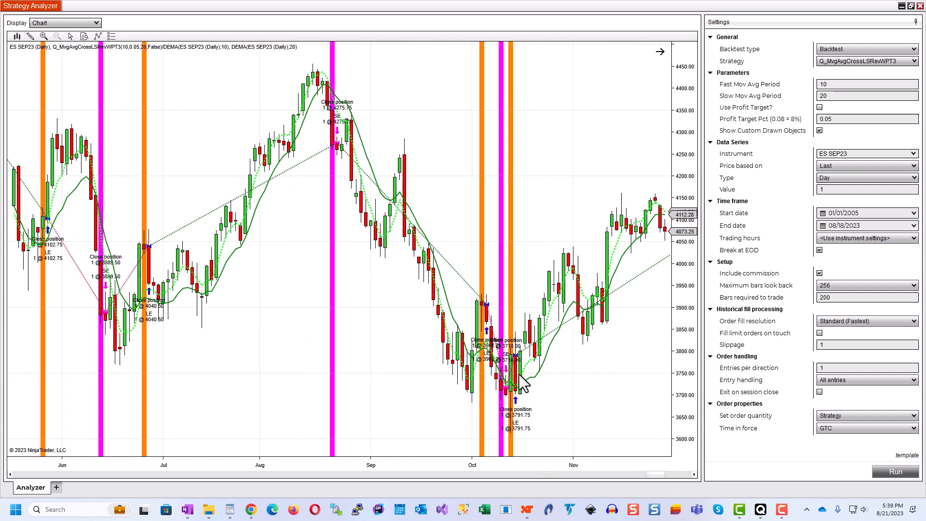
left_click_drag(261, 370, 660, 372)
left_click_drag(322, 361, 672, 374)
left_click_drag(369, 384, 663, 393)
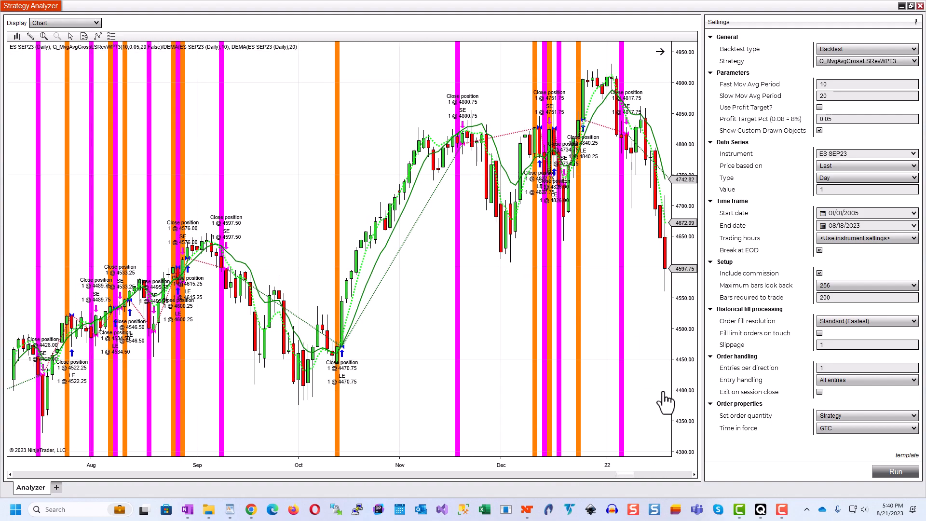
left_click_drag(399, 413, 502, 403)
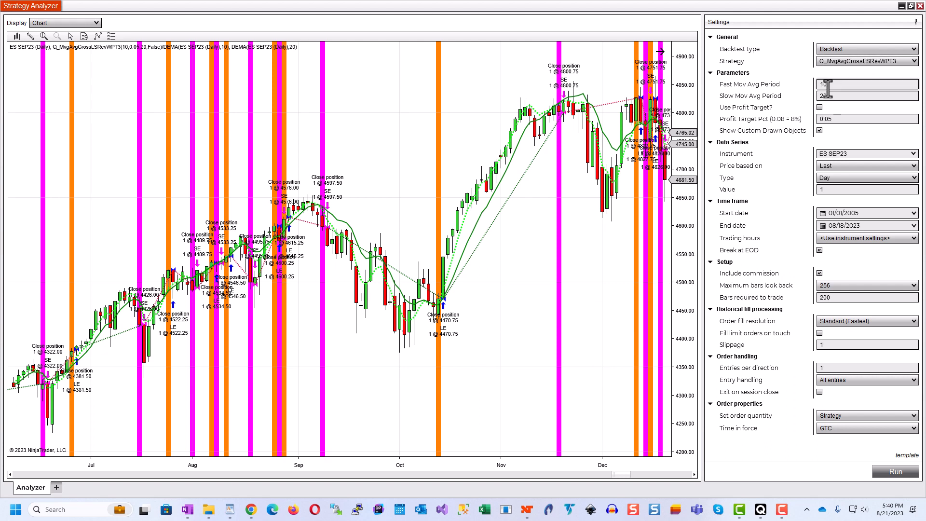
Turn Use Profit Target back on and change the backtest type to Optimization
left_click(845, 85)
left_click(842, 95)
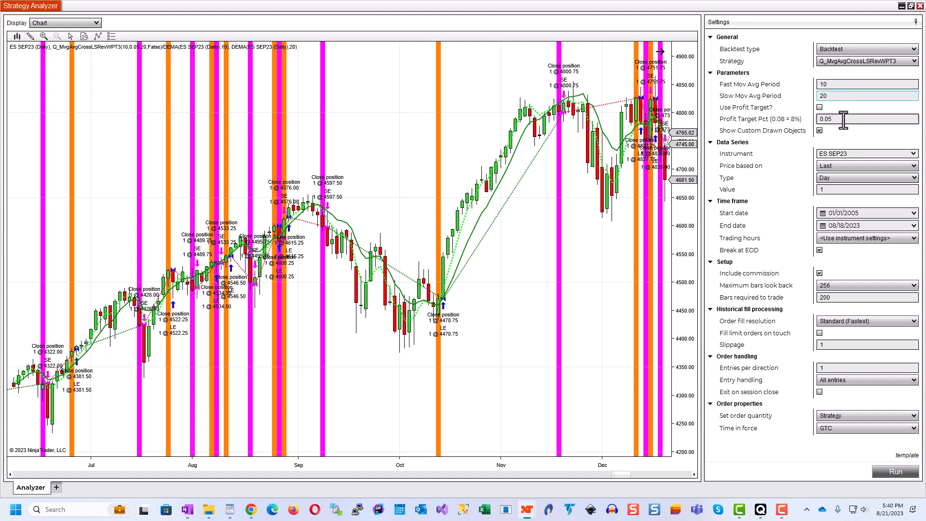
left_click(849, 84)
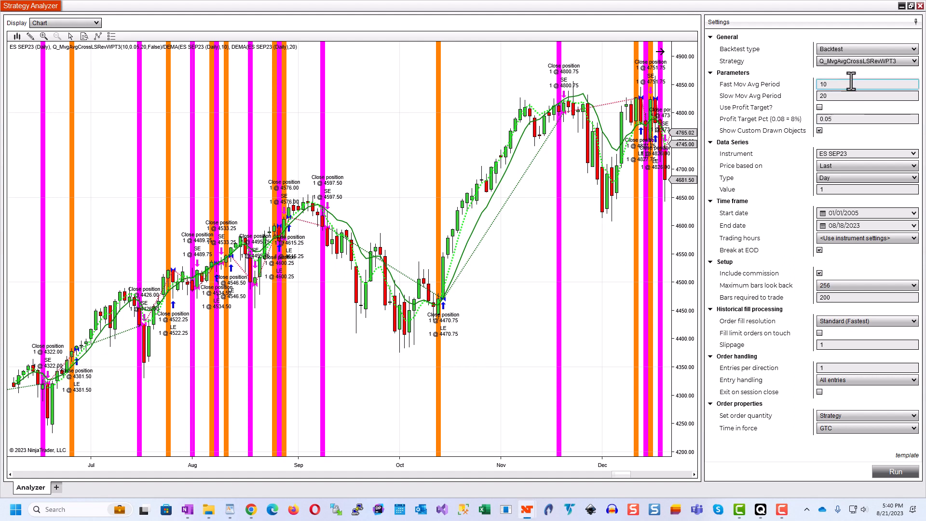
left_click(820, 107)
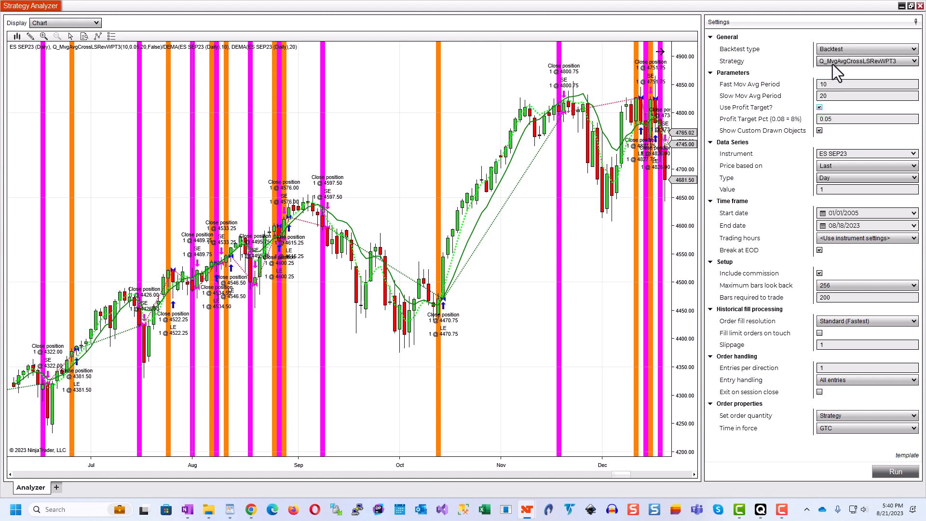
left_click(841, 48)
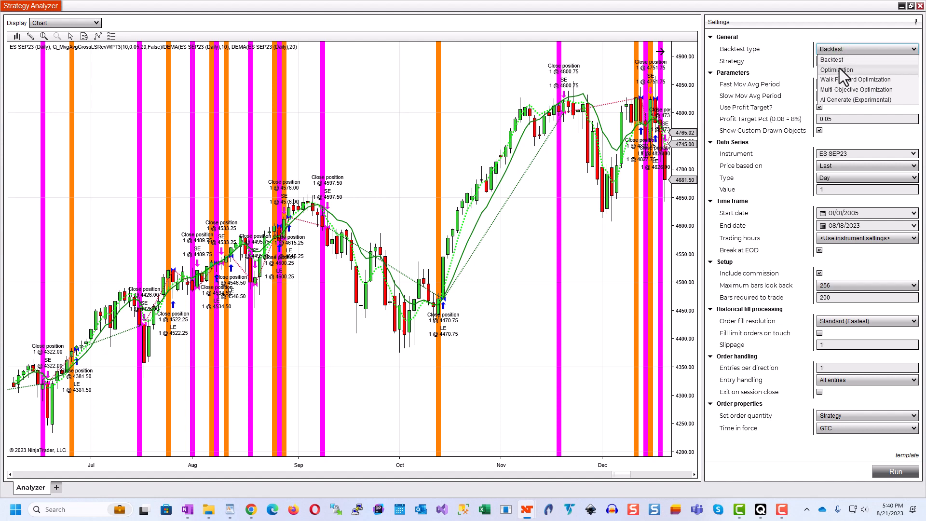
left_click(839, 71)
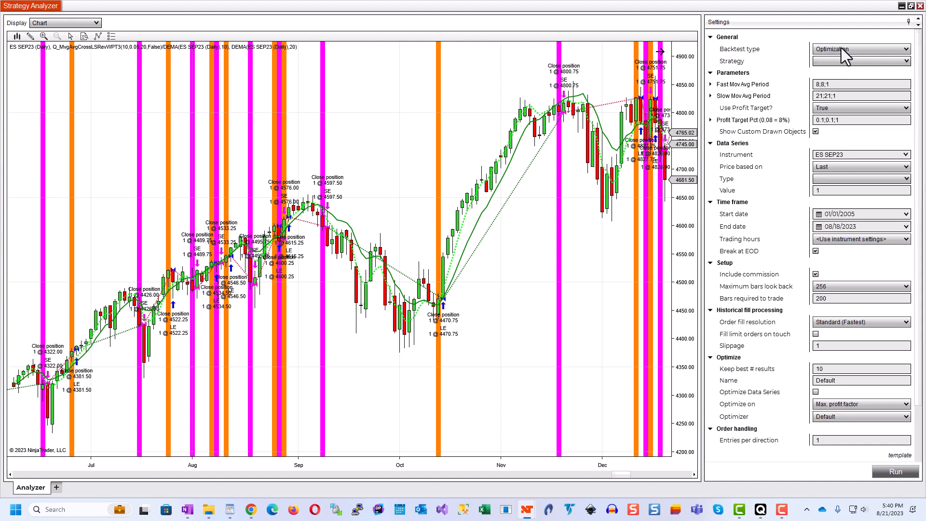
Set the Fast Mov Avg Period optimization range to a maximum of 16 with an increment of 2
left_click(710, 84)
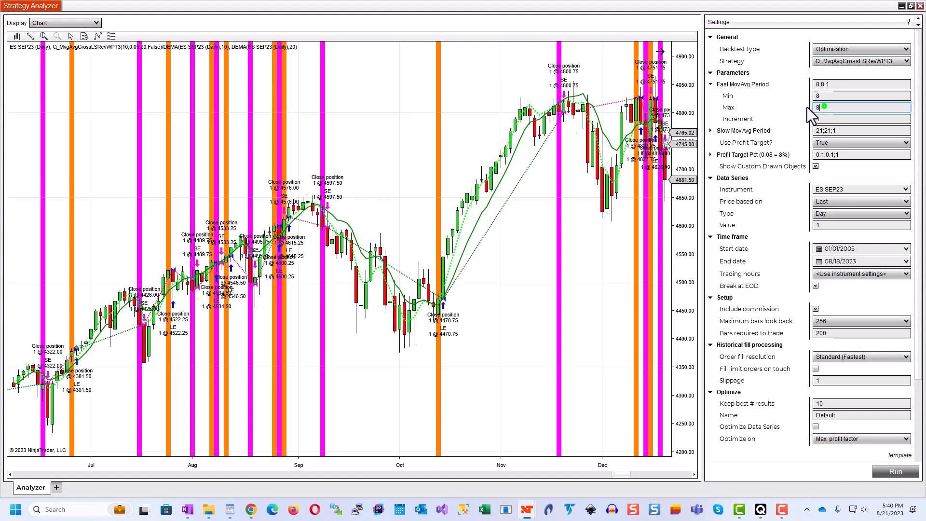
left_click(826, 107)
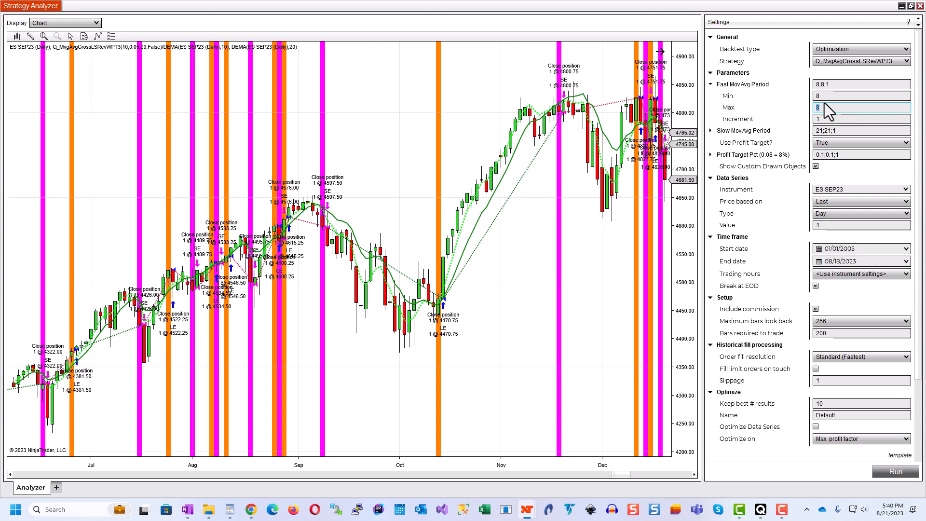
type("16")
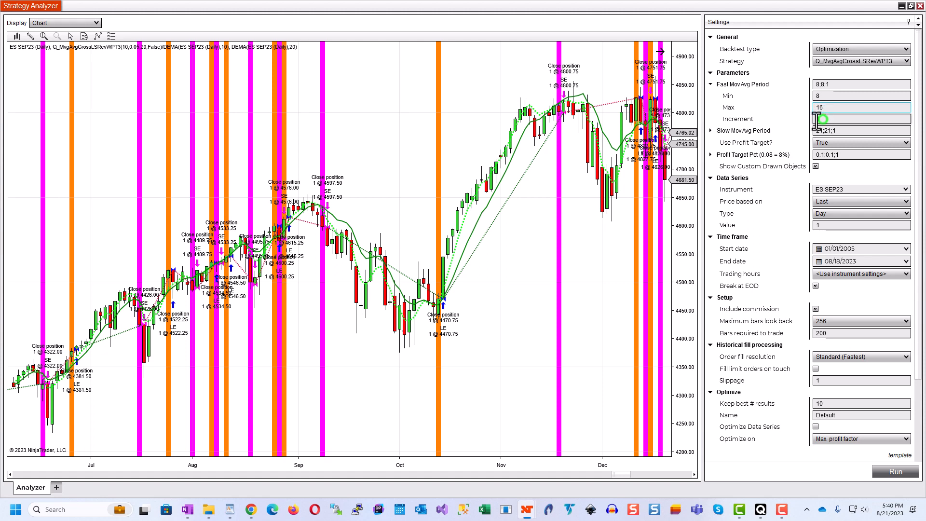
left_click(832, 119)
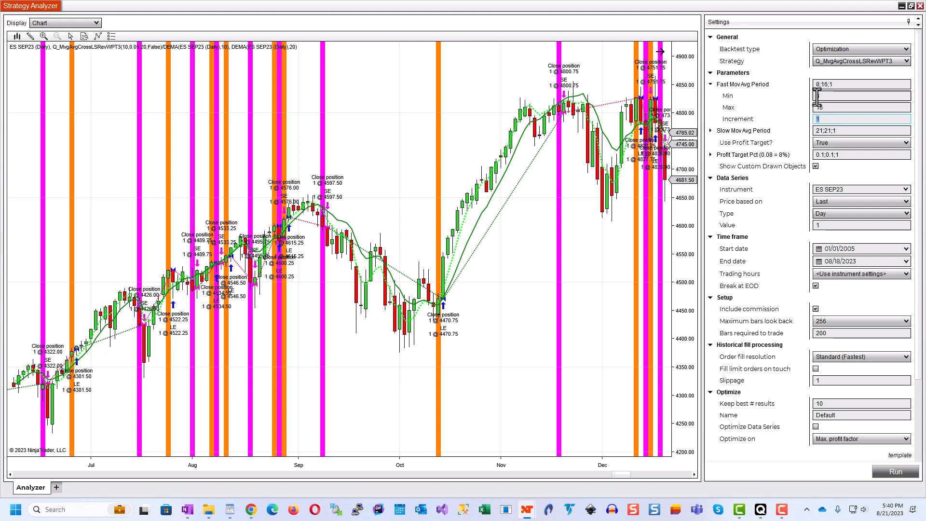
type("2")
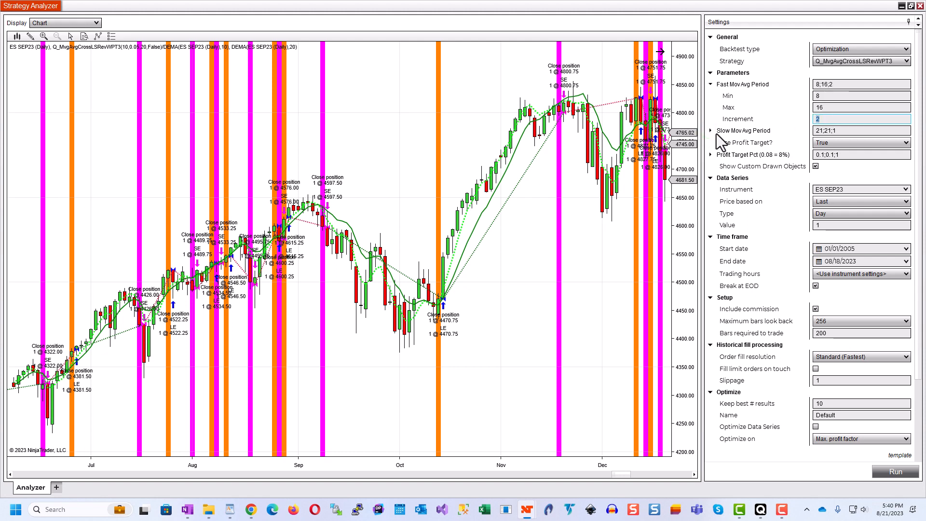
Set the Slow Mov Avg Period optimization range to a maximum of 31 with an increment of 2
left_click(711, 131)
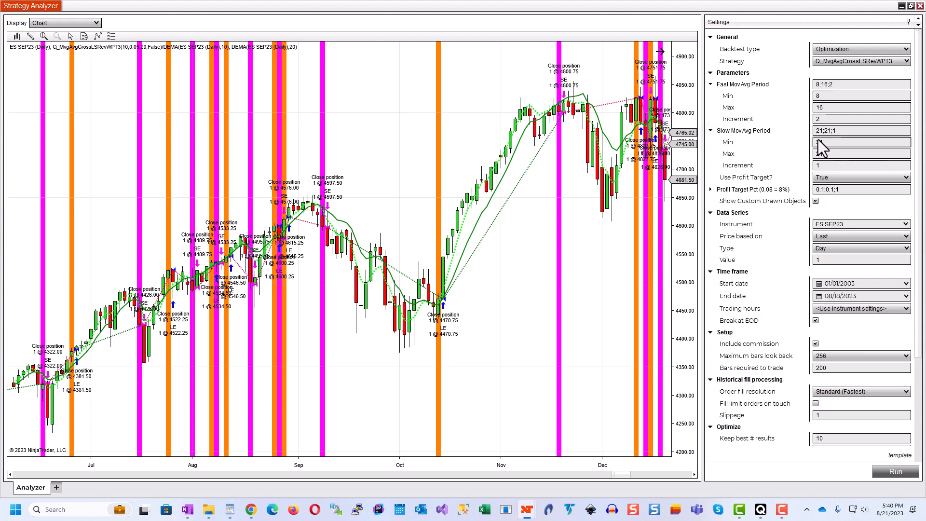
left_click(819, 153)
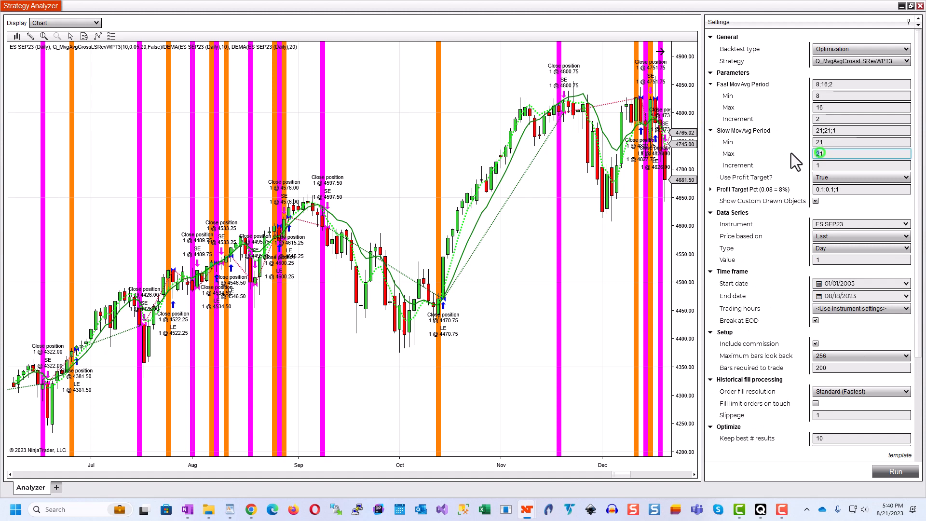
type("3")
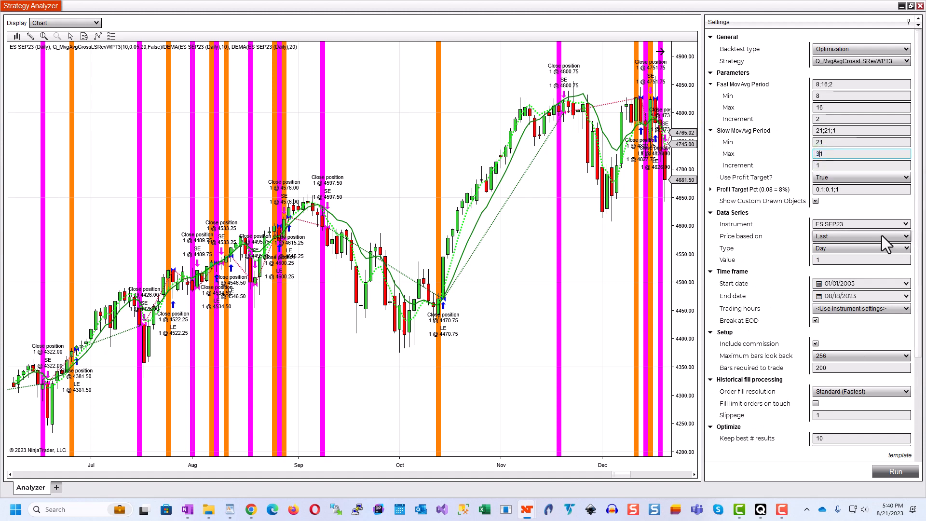
left_click(820, 165)
type("2")
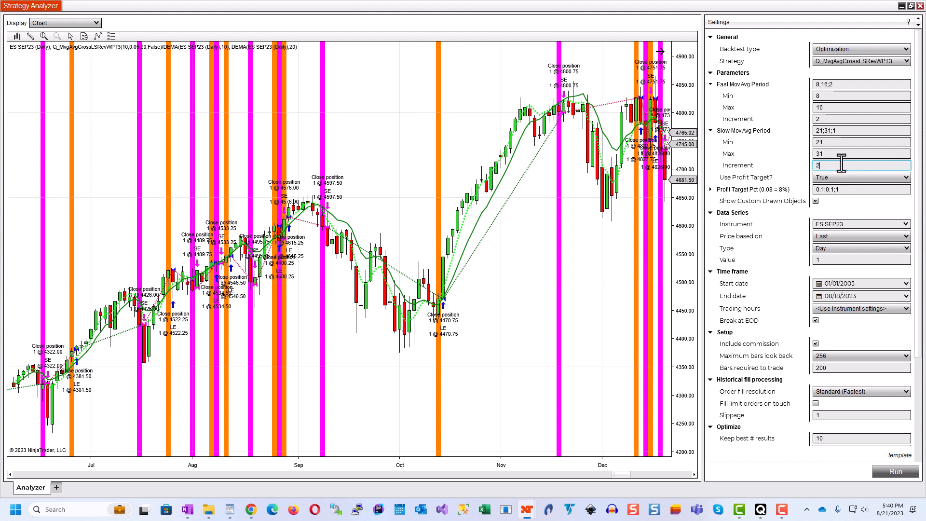
key("Tab")
Set Use Profit Target to Optimize and give Profit Target Pct a minimum of 0.02, maximum of 0.2 and increment of 0.02
left_click(844, 179)
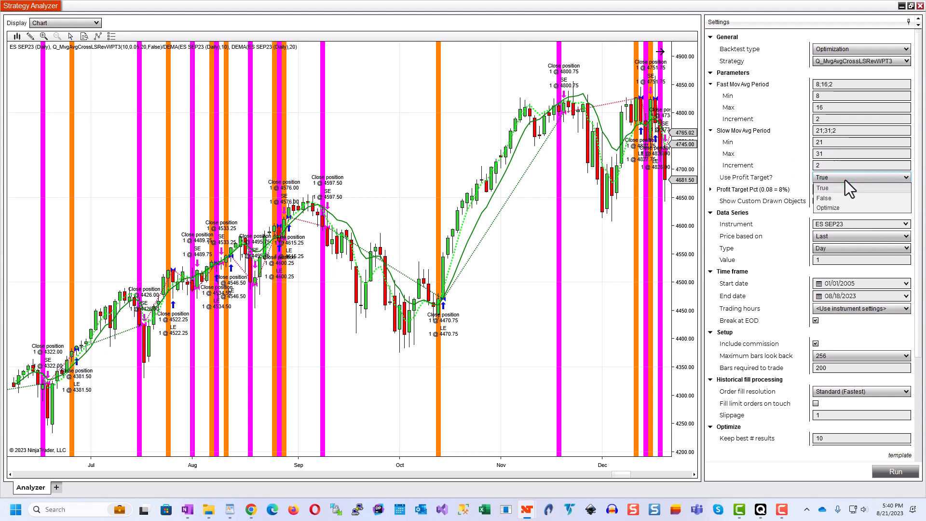
left_click(832, 208)
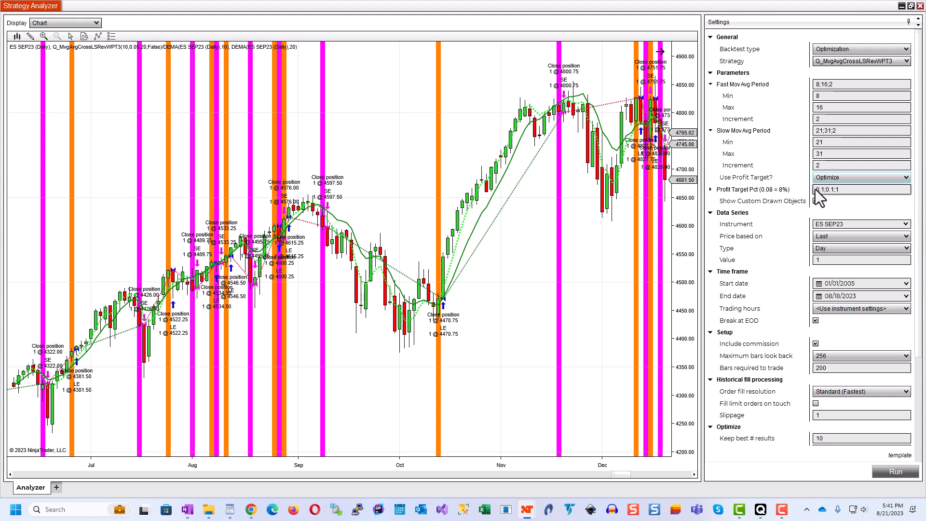
left_click(711, 189)
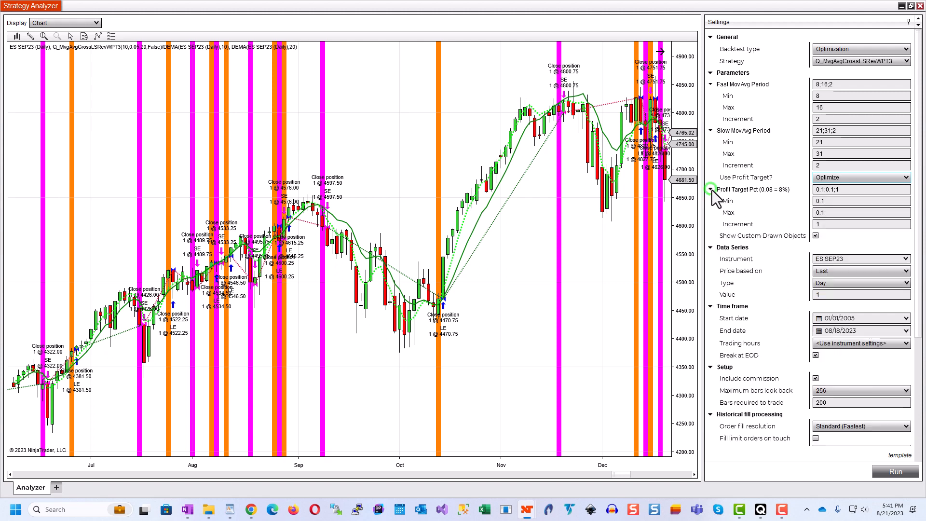
left_click(821, 202)
left_click_drag(821, 201, 842, 203)
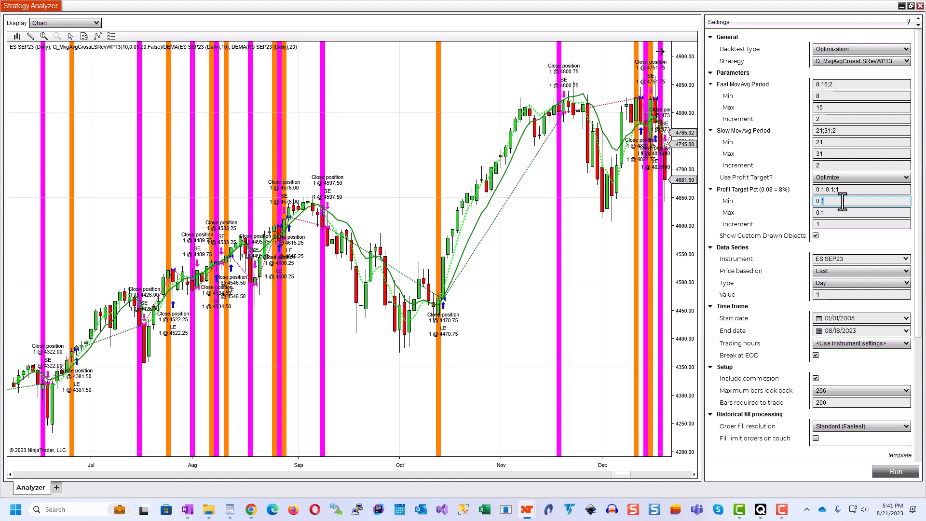
type("02")
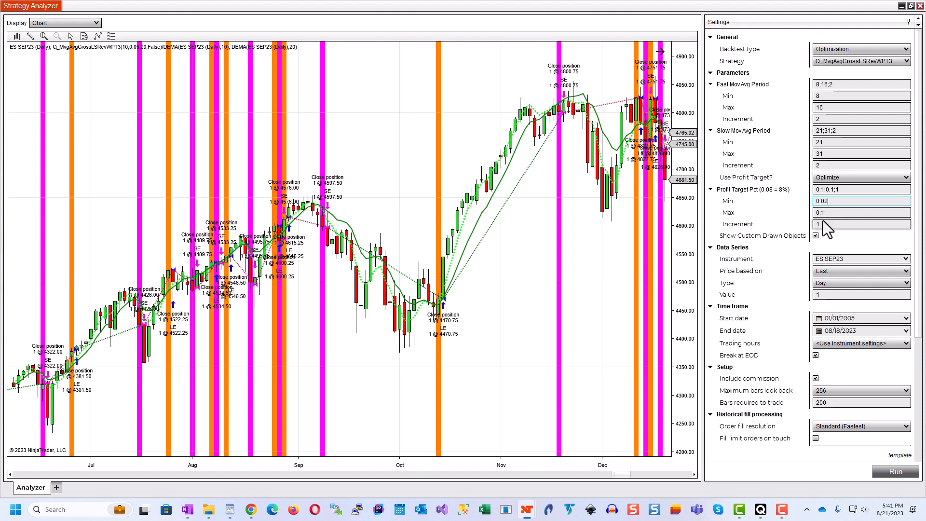
key("Tab")
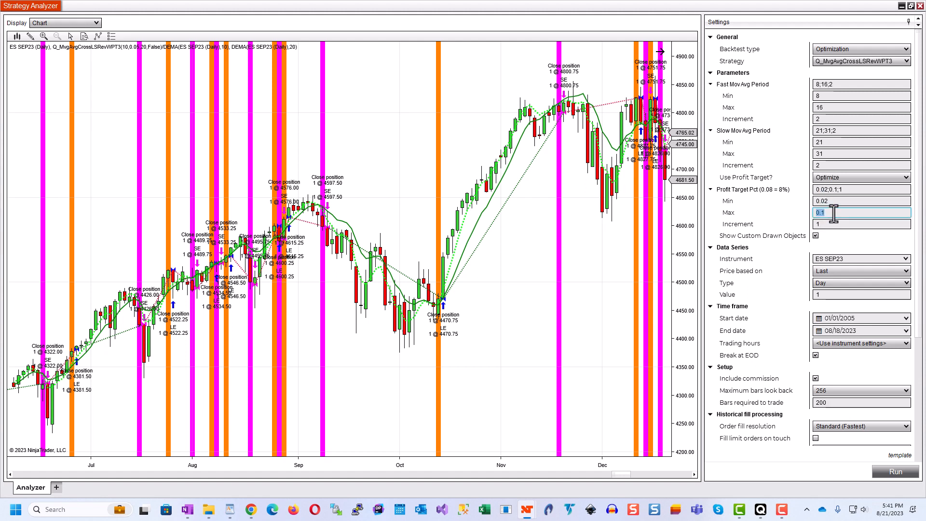
type("9")
key("BackSpace")
type("0.2")
left_click(820, 224)
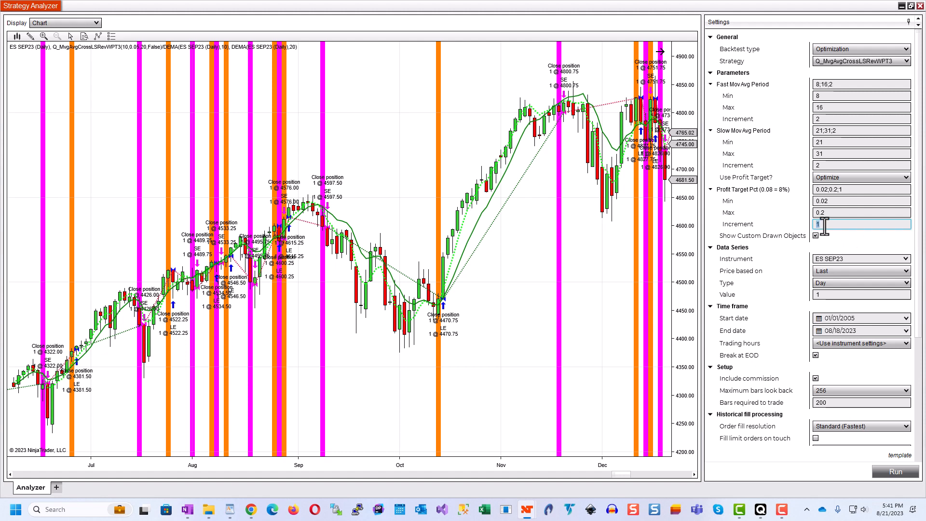
type("0.02")
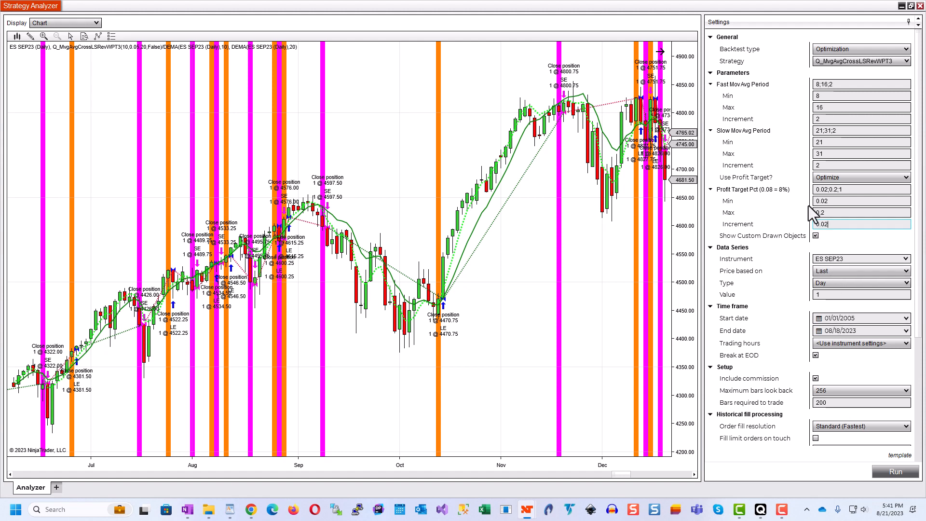
Run the optimization of the Q_MvgAvgCrossLSRevWPT3 strategy on ES SEP23
left_click(888, 473)
left_click(890, 471)
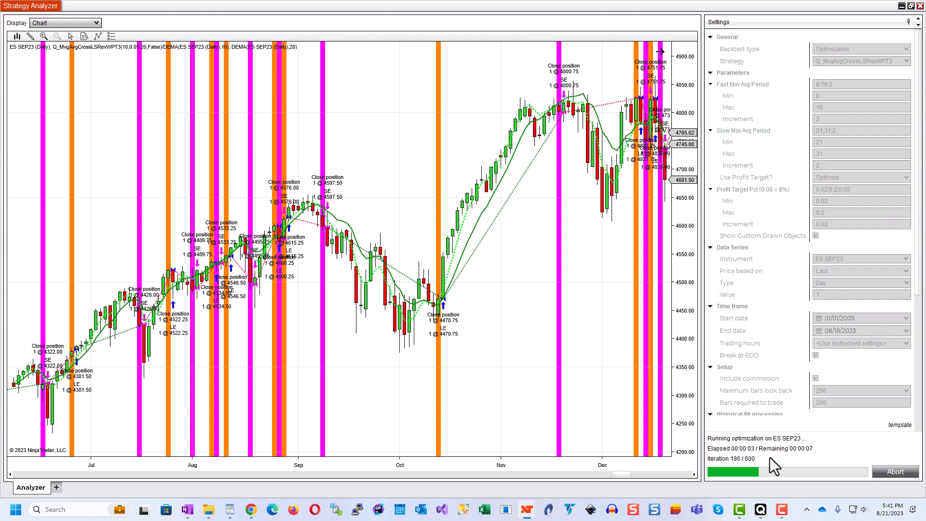
mouse_move(740, 509)
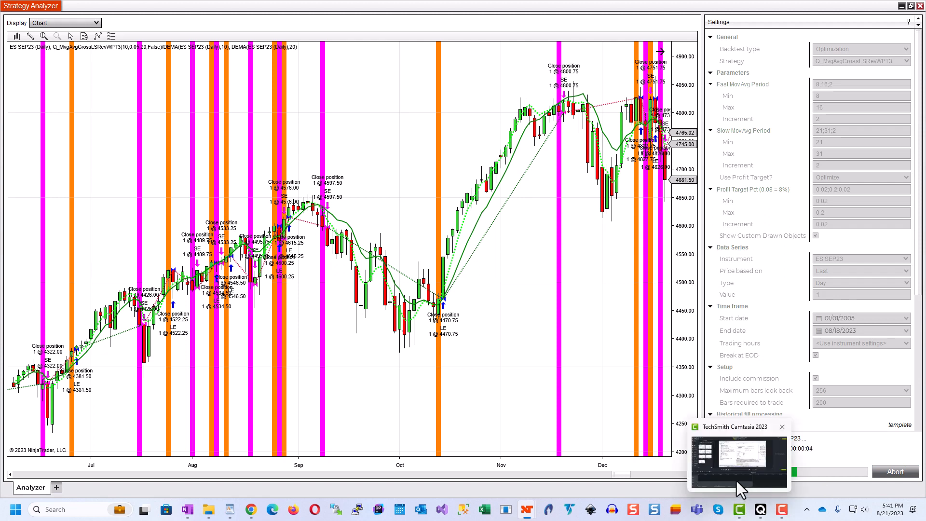